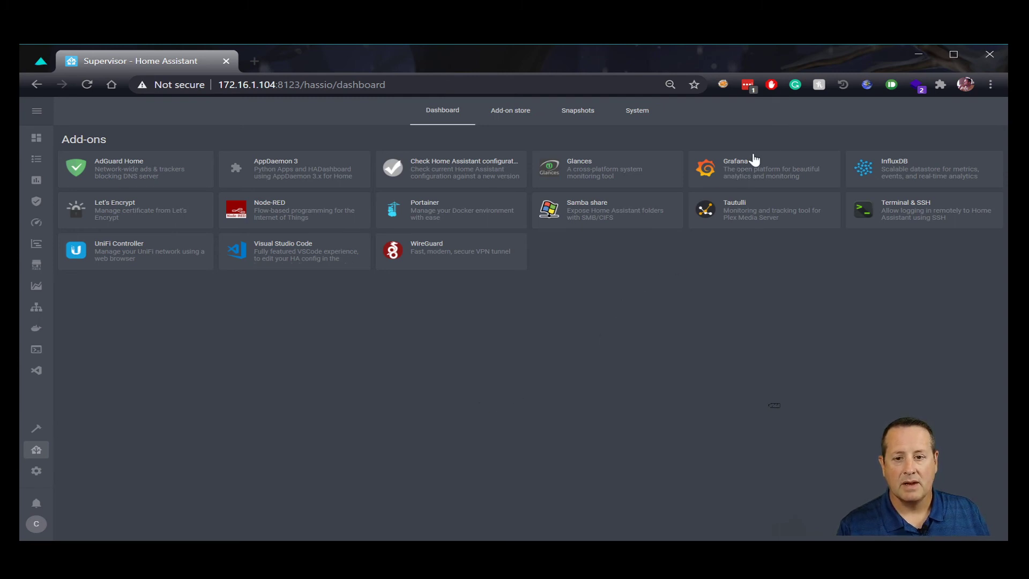
Step: Open the Grafana add-on's configuration and enlarge the page so the plugins list is readable
click(771, 174)
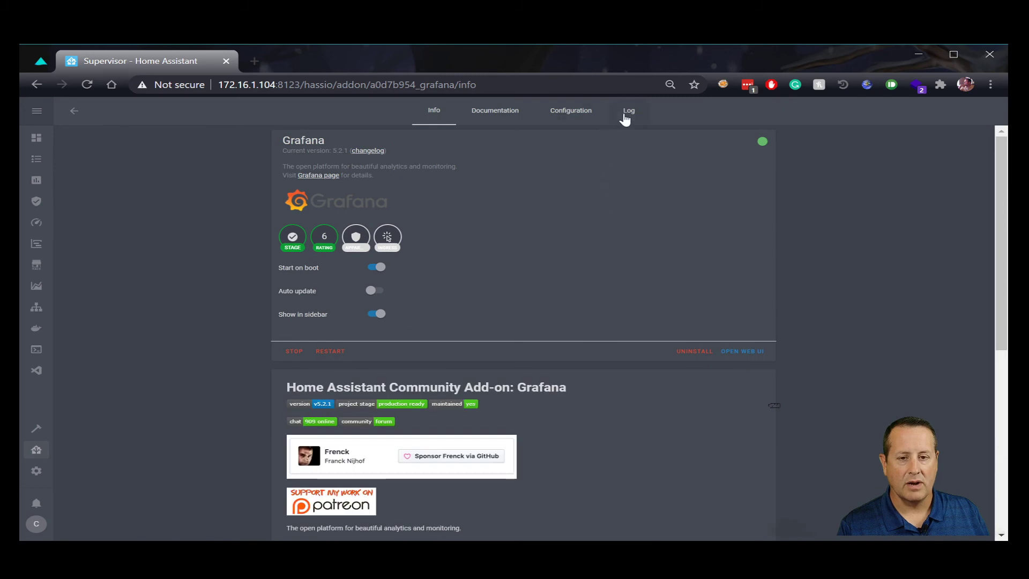
click(590, 118)
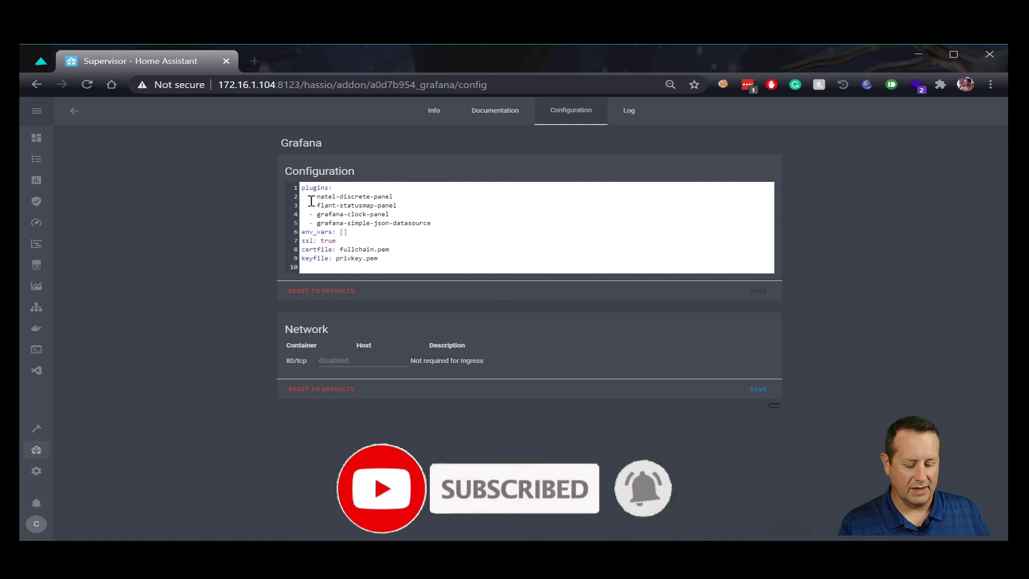
key(ctrl+plus)
key(ctrl+plus)
key(ctrl+plus)
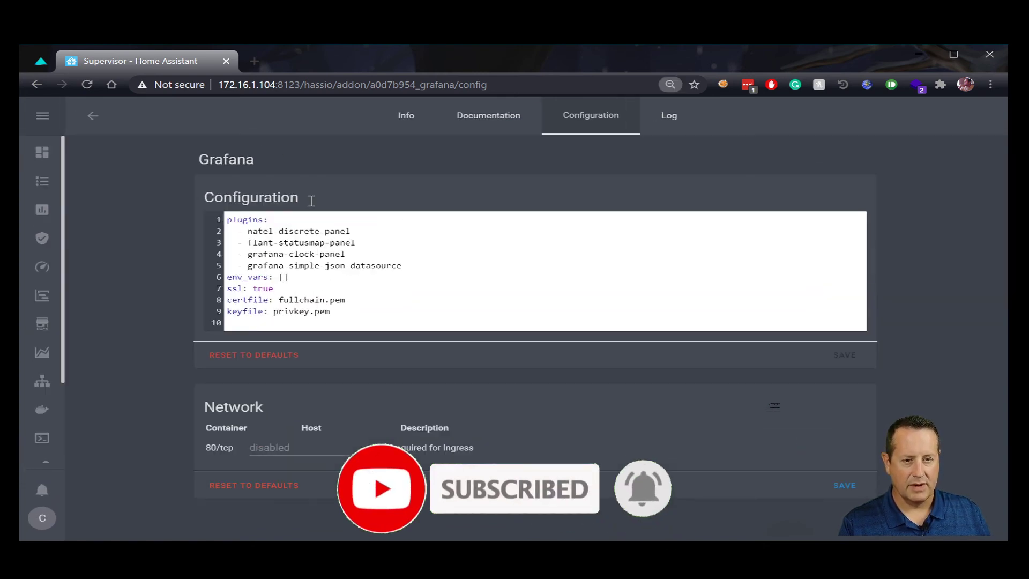
key(ctrl+plus)
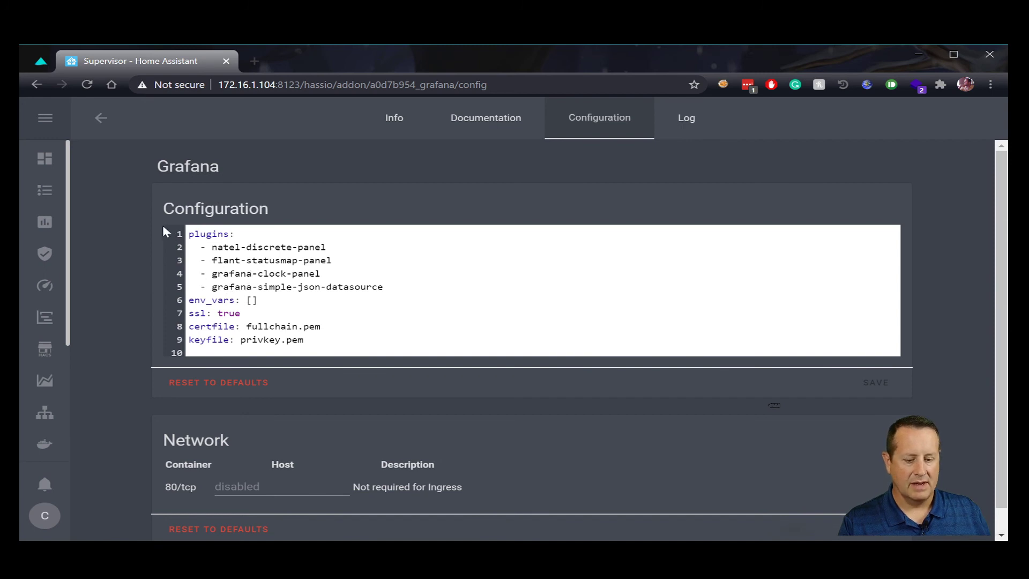
Step: Save the add-on configuration with flant-statusmap-panel in the plugins list and restart the Grafana add-on
click(345, 261)
text(s)
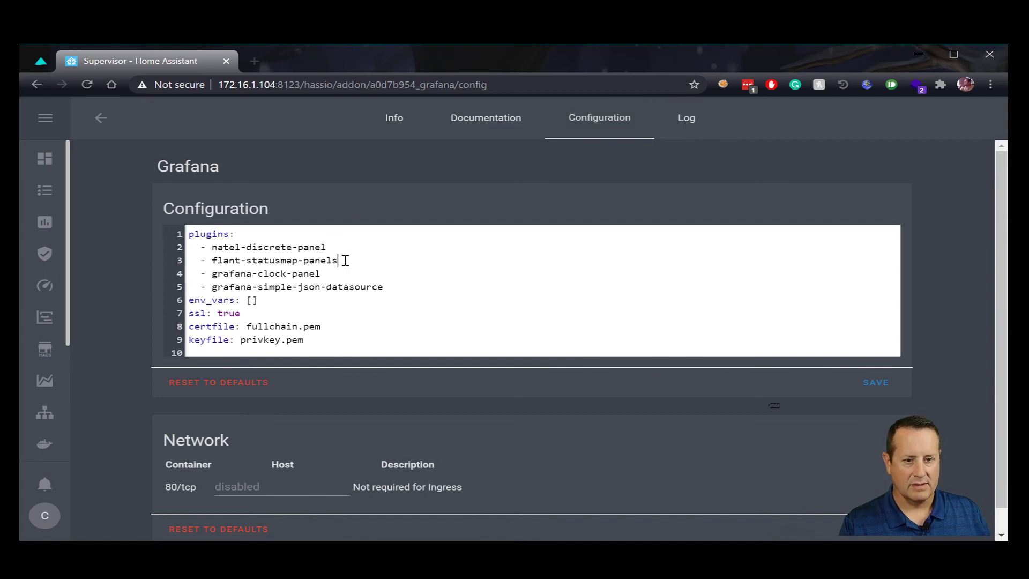
key(BackSpace)
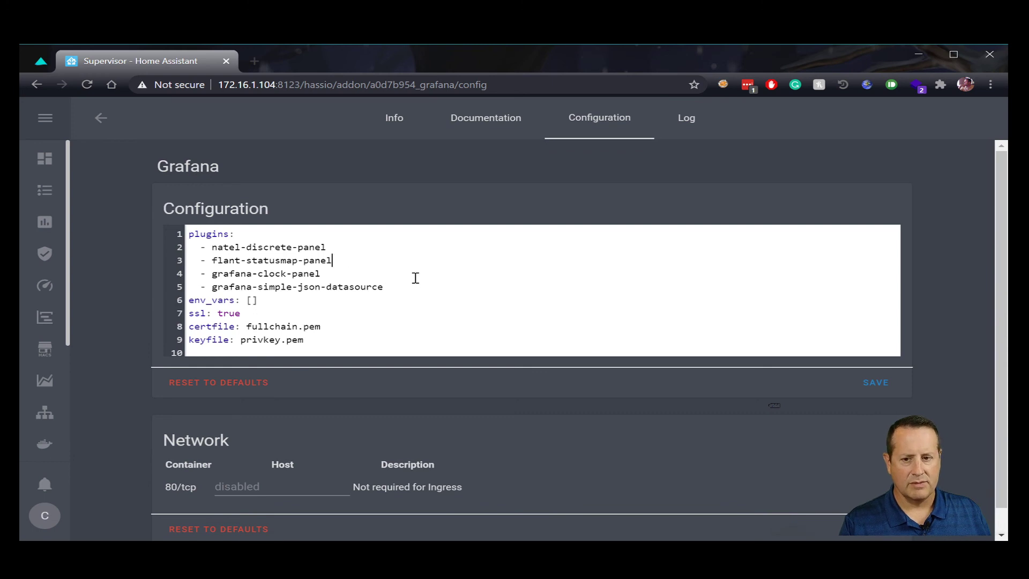
click(876, 384)
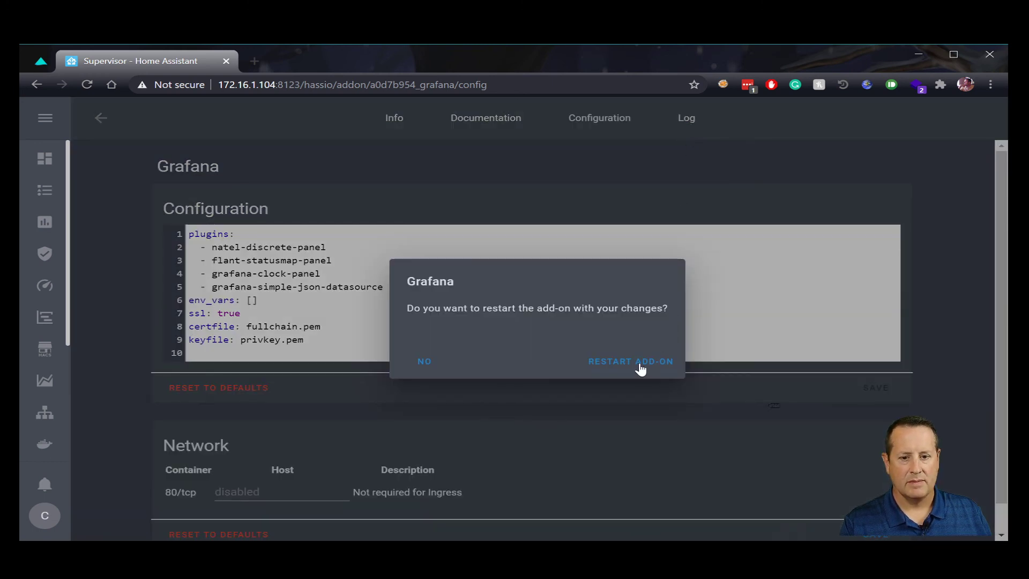
click(618, 363)
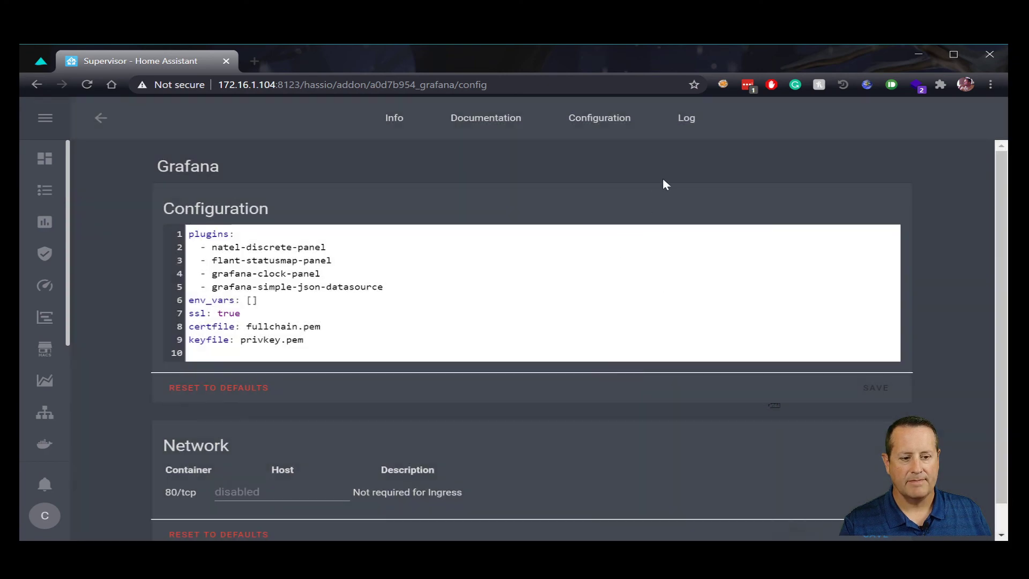
Step: Examine the Grafana add-on's log for the plugin installation entries
click(684, 119)
scroll(199, 509, down, 5)
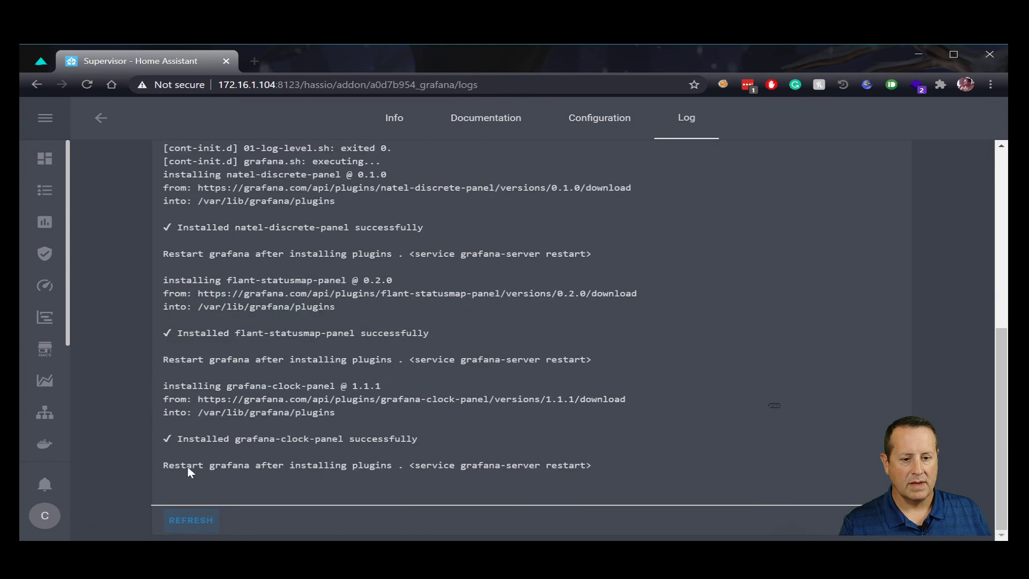
scroll(193, 268, up, 3)
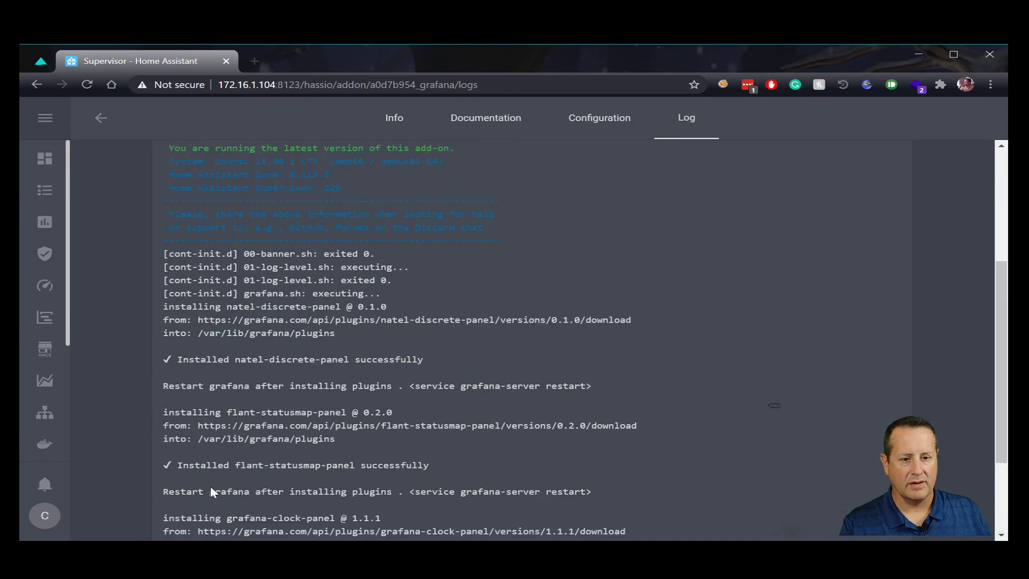
scroll(338, 475, down, 3)
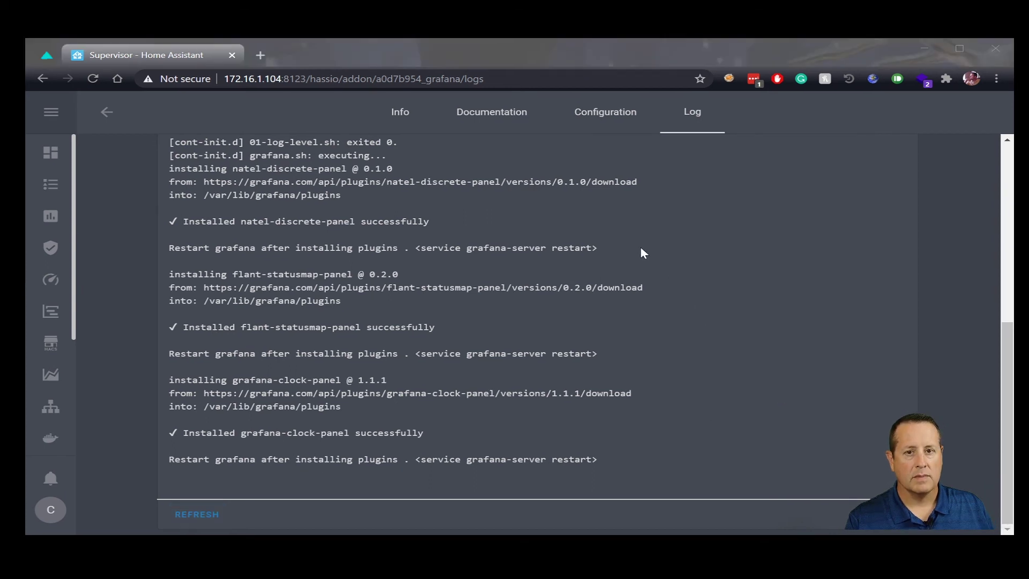
click(141, 244)
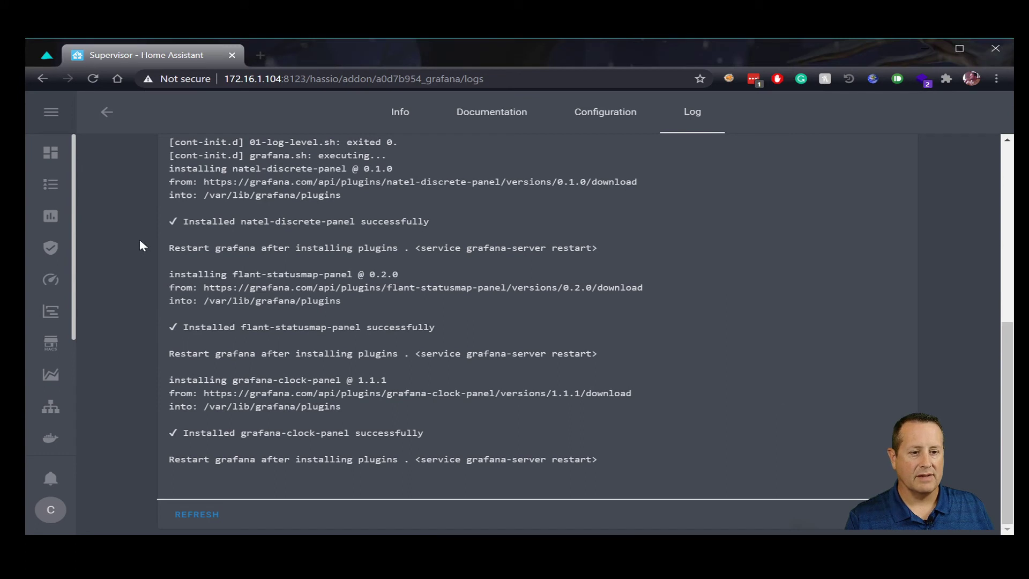
Step: Open Grafana inside Home Assistant at a smaller page zoom and go to the Demo dashboard
click(47, 313)
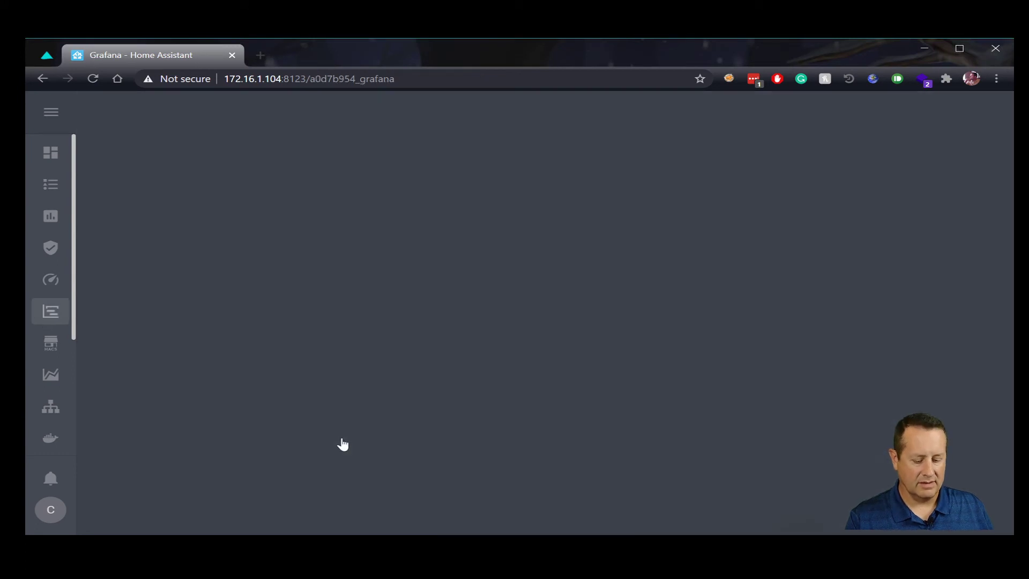
key(ctrl+minus)
key(ctrl+minus)
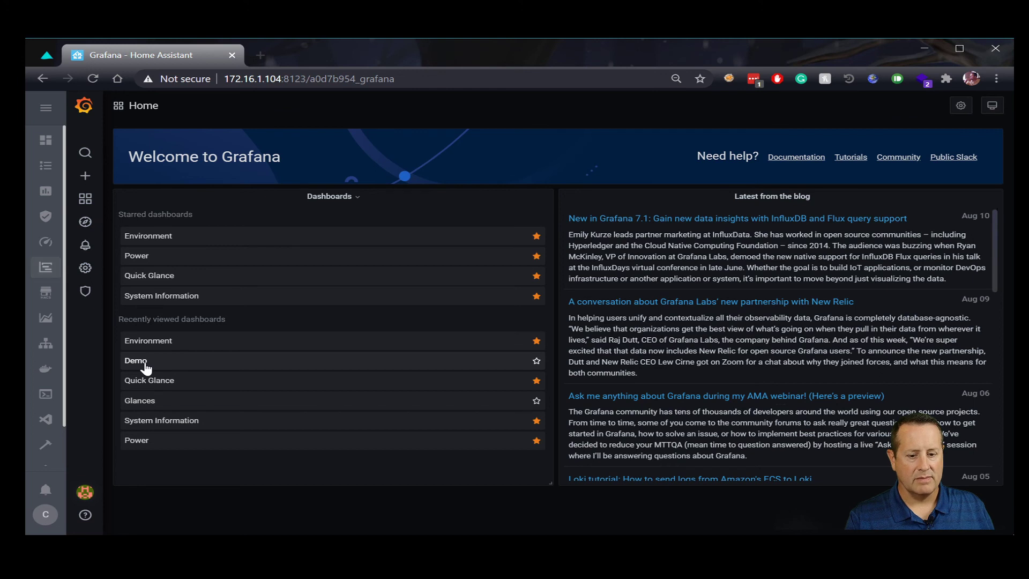
click(145, 368)
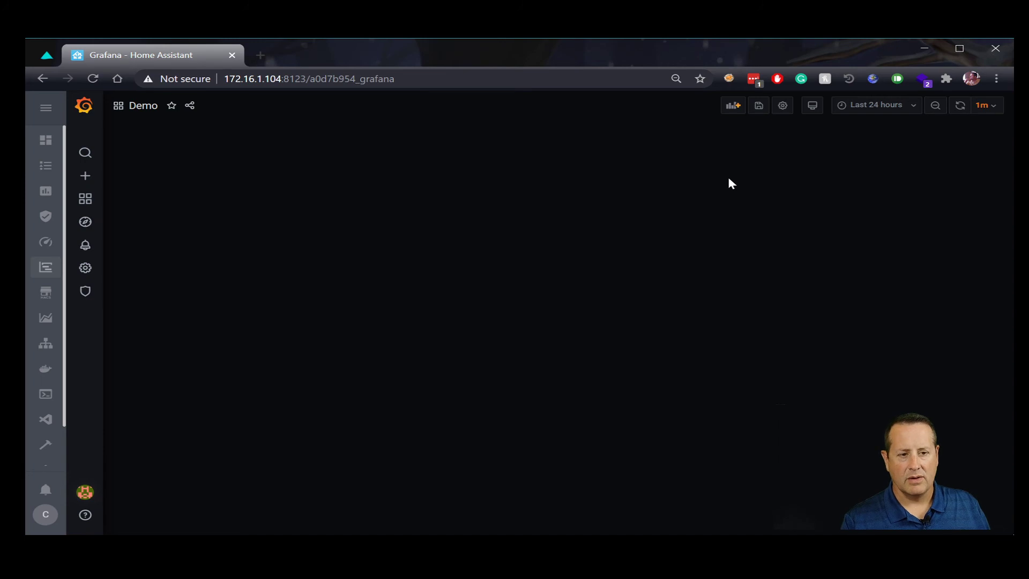
Step: Add a new panel to the Demo dashboard and set its visualization to Discrete
click(733, 106)
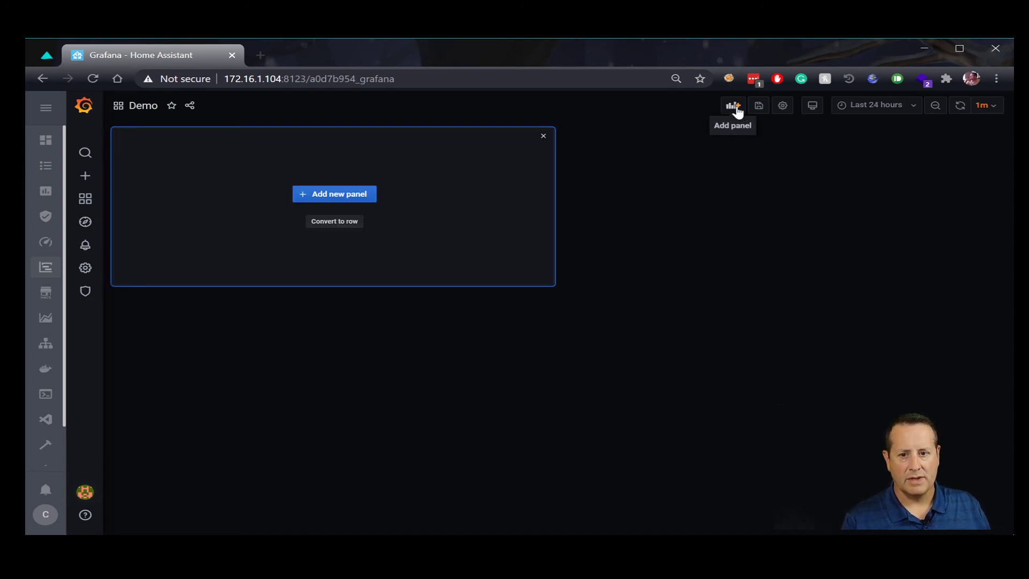
click(345, 195)
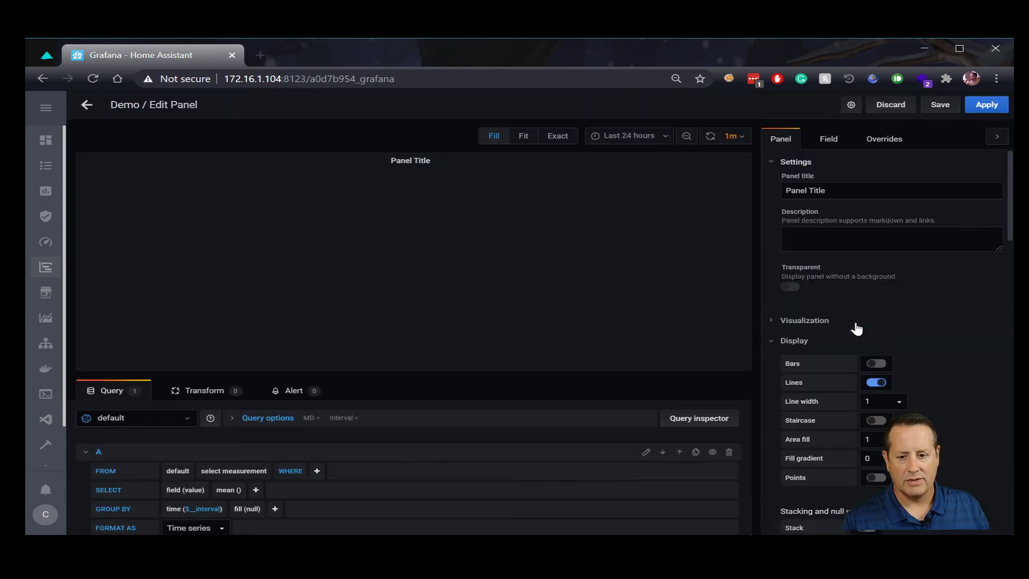
scroll(850, 340, down, 3)
scroll(834, 301, up, 3)
click(772, 320)
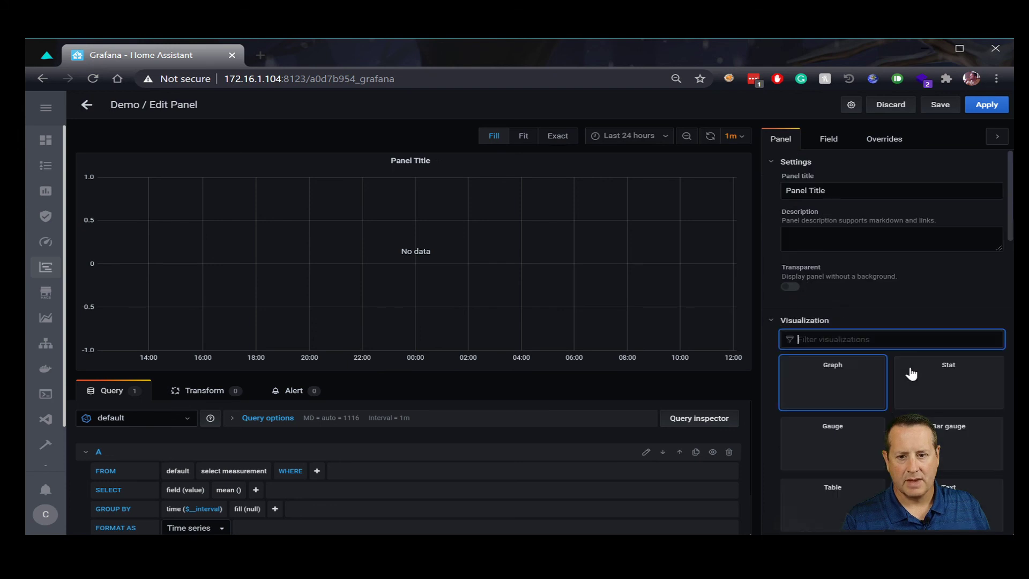
scroll(898, 375, down, 6)
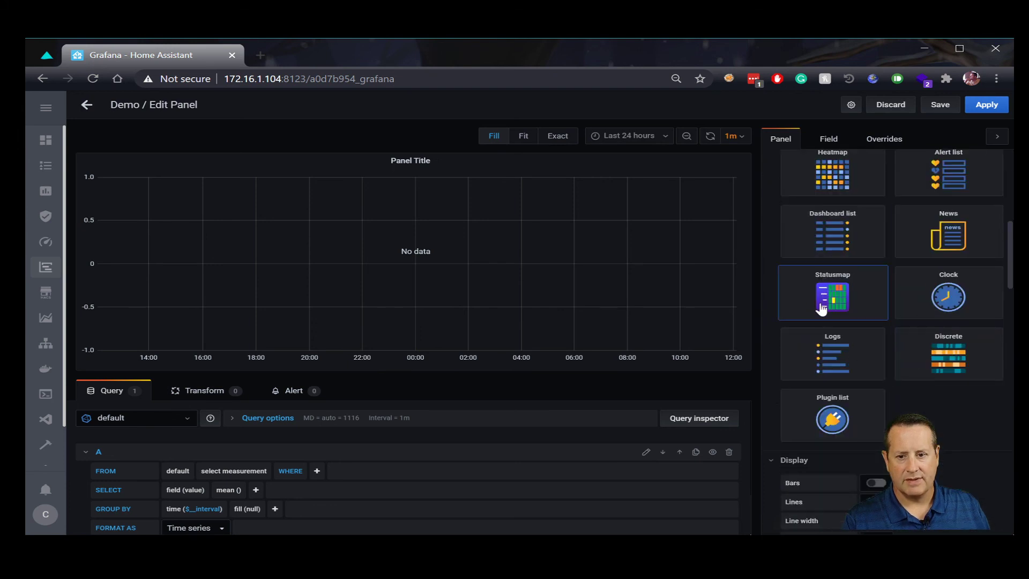
click(953, 363)
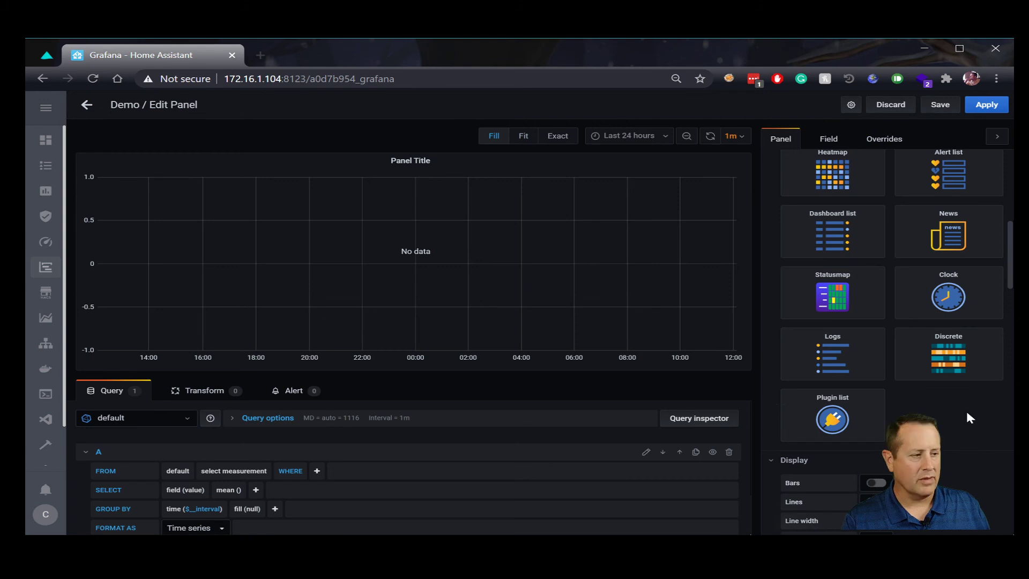
click(953, 363)
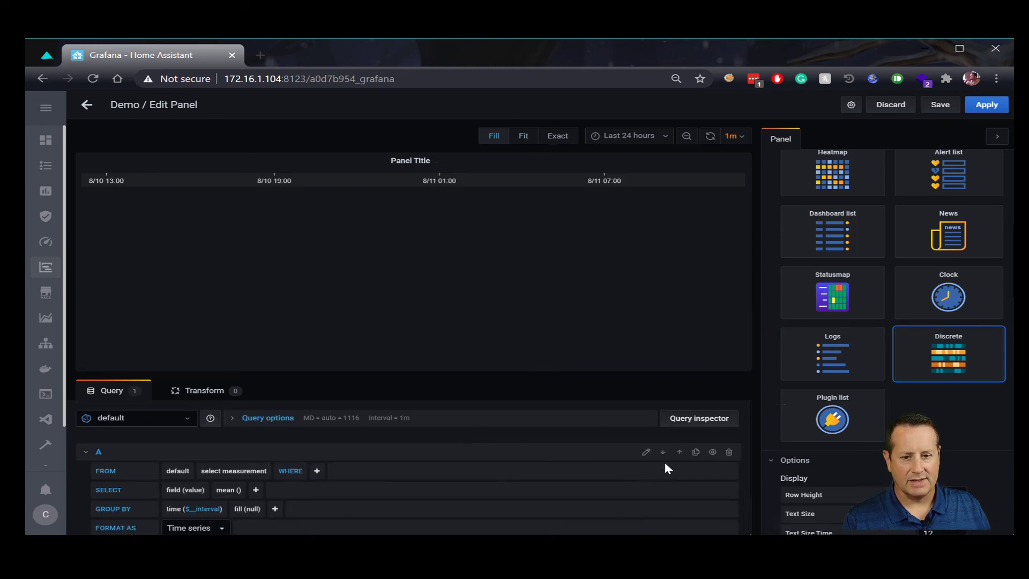
Step: Switch query A to raw text editing and replace its statement with SELECT "state" FROM "state"
key(ctrl+minus)
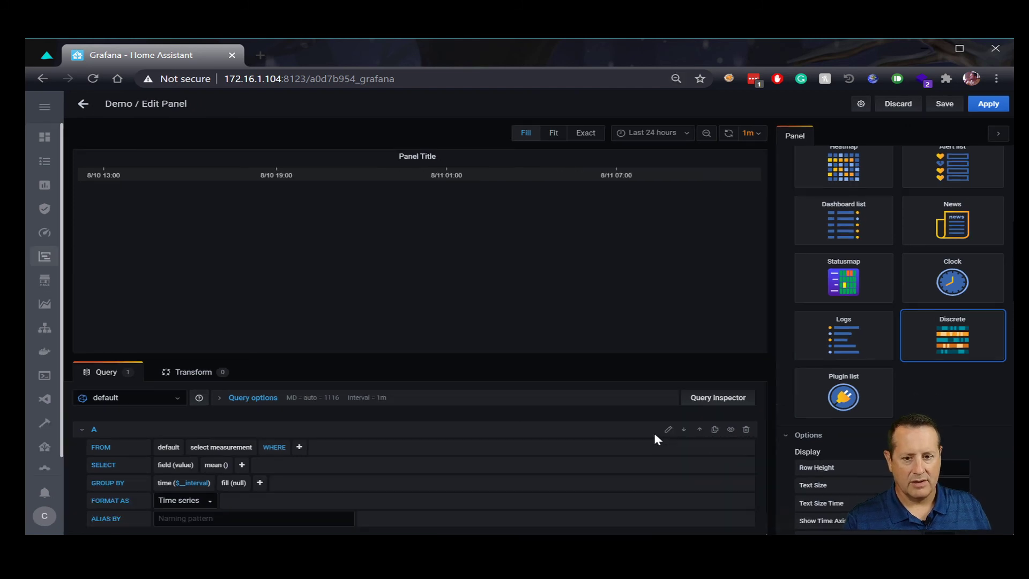
click(668, 429)
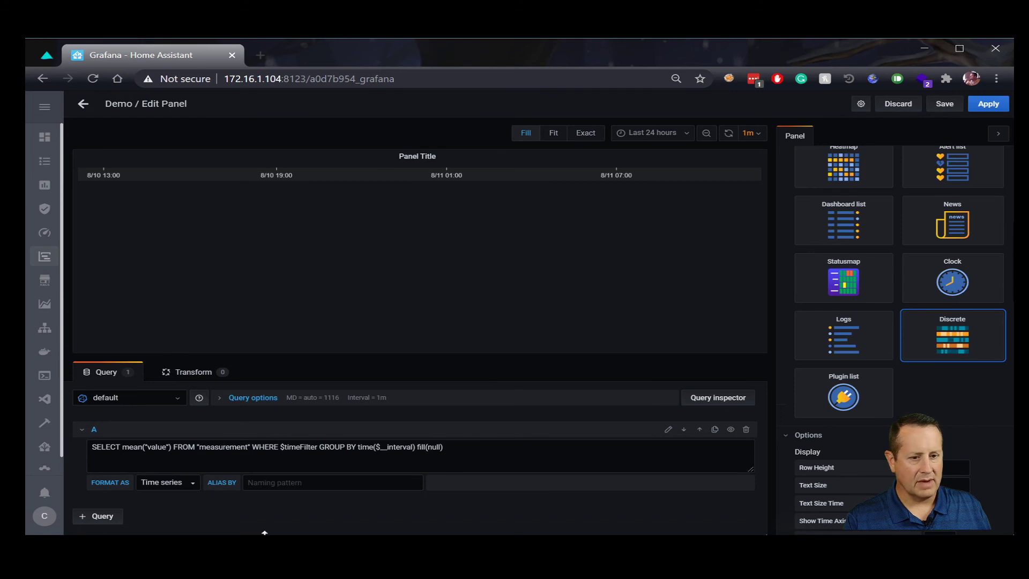
drag(451, 448, 88, 458)
text(SELECT "state)
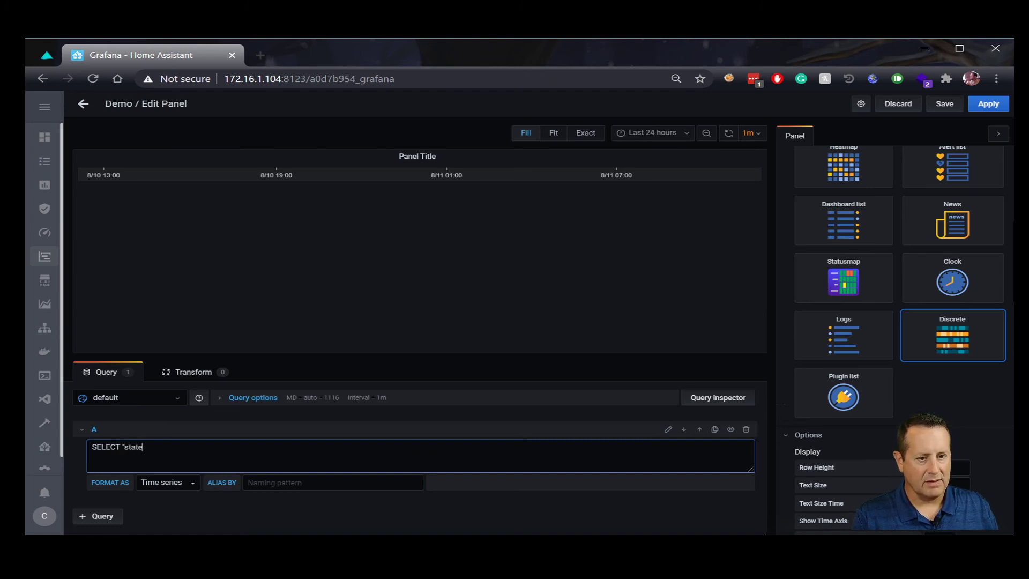
text(" FROM "state)
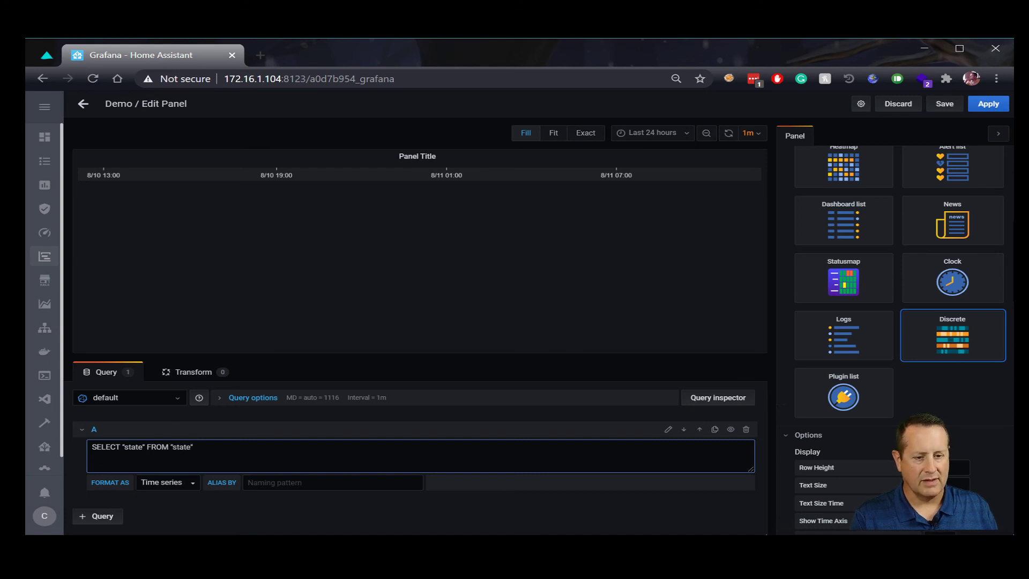
Step: Add the condition WHERE ("entity_id" = 'downstairs_thermostat_downstairs_hvac_state') to query A
text(" WHERE (")
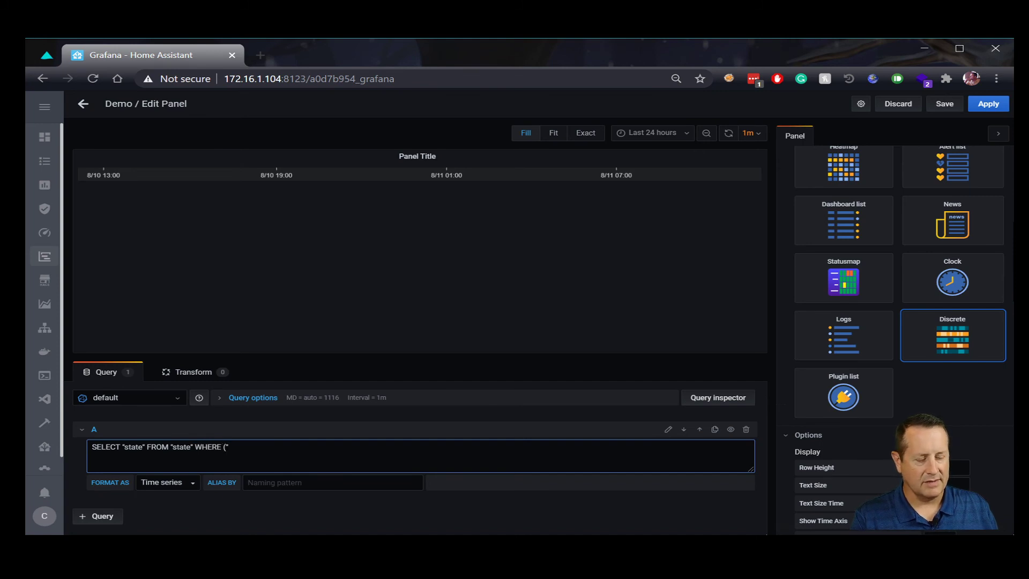
text(entity_id" =)
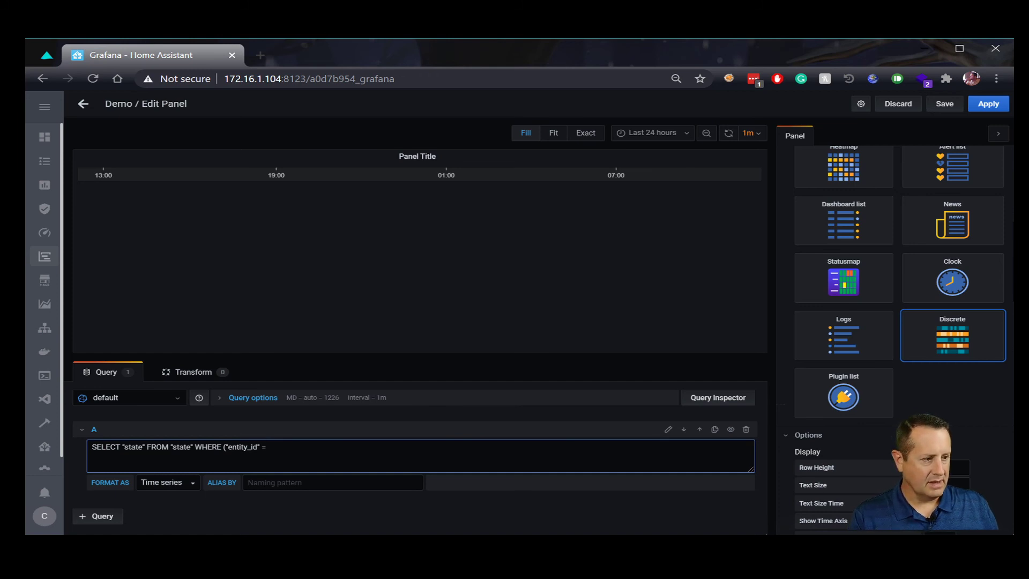
text(downst)
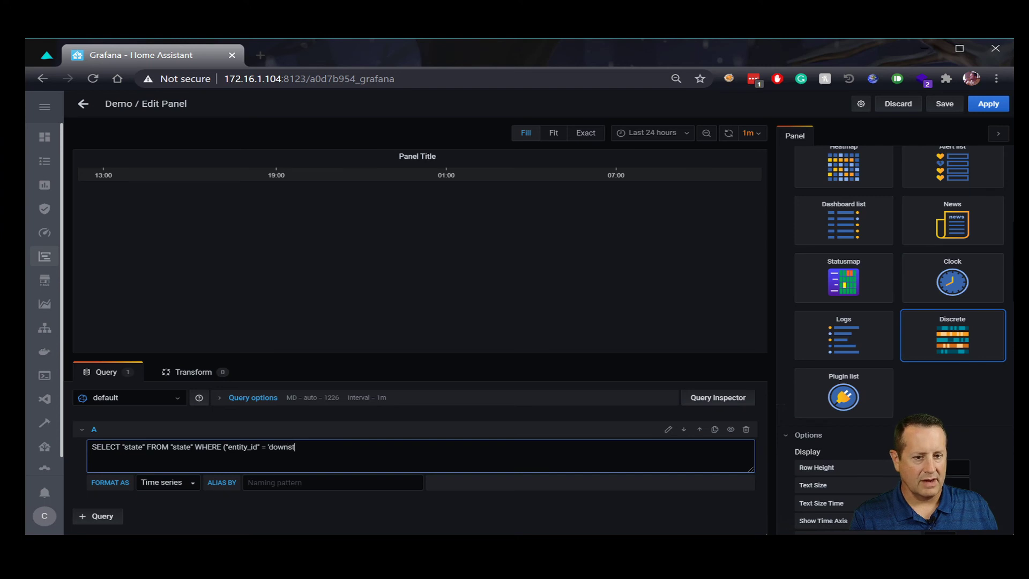
text(airs_thermostat_downstair)
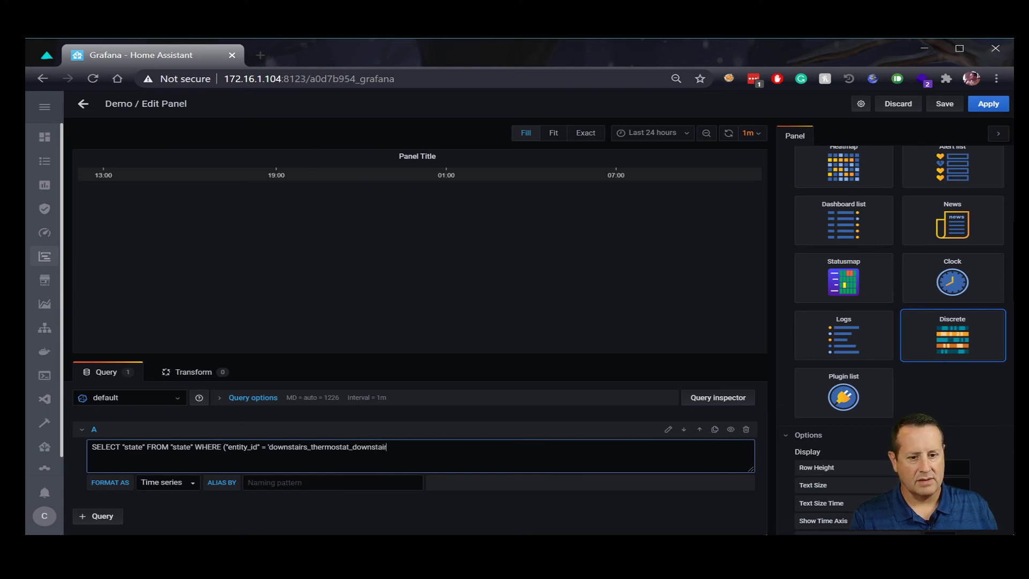
text(s_hvac_state)
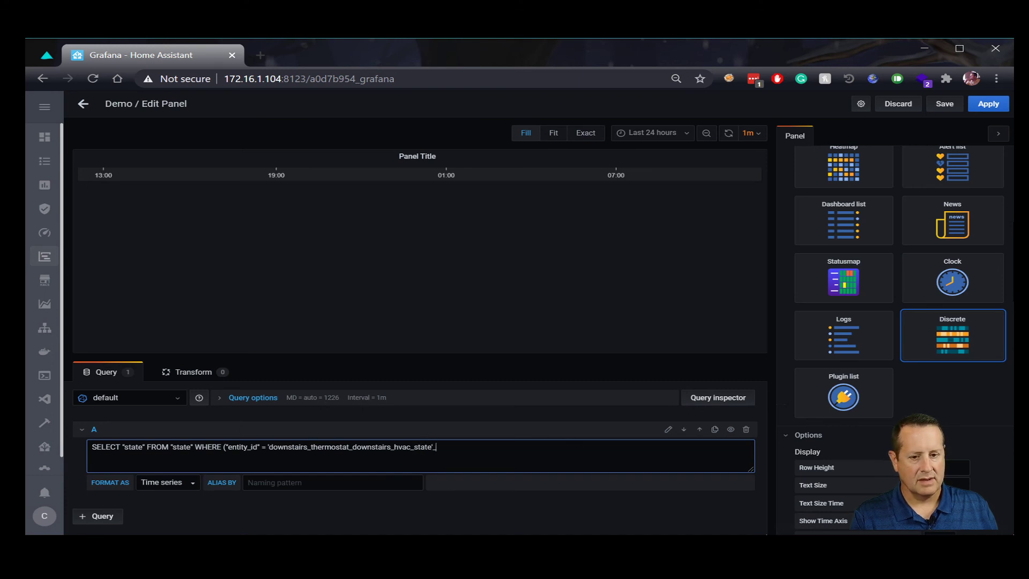
text(') A)
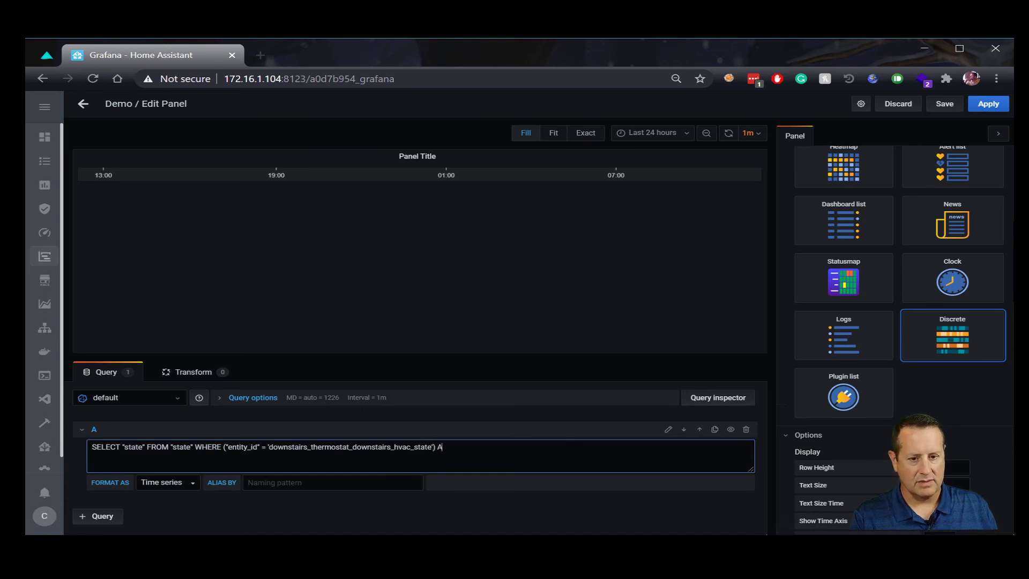
Step: Complete query A with AND $timeFilter and run it to plot the thermostat states
text(MD)
key(BackSpace)
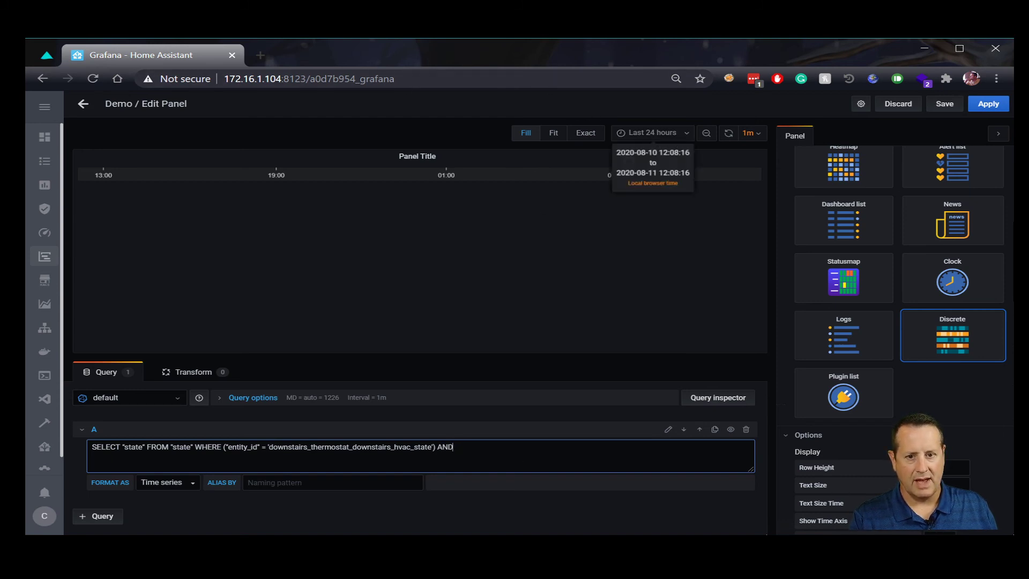
text(timeFilter)
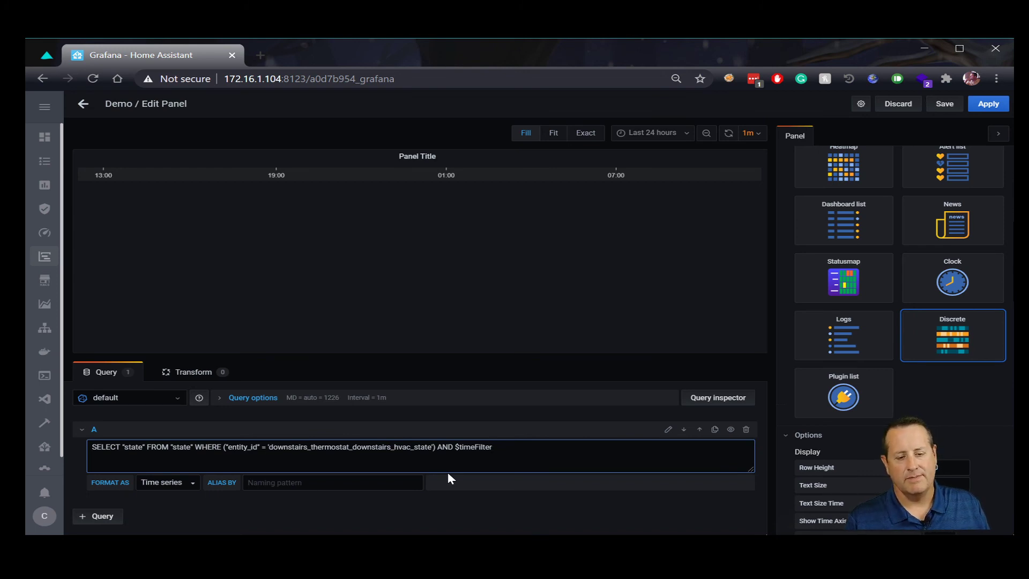
click(494, 510)
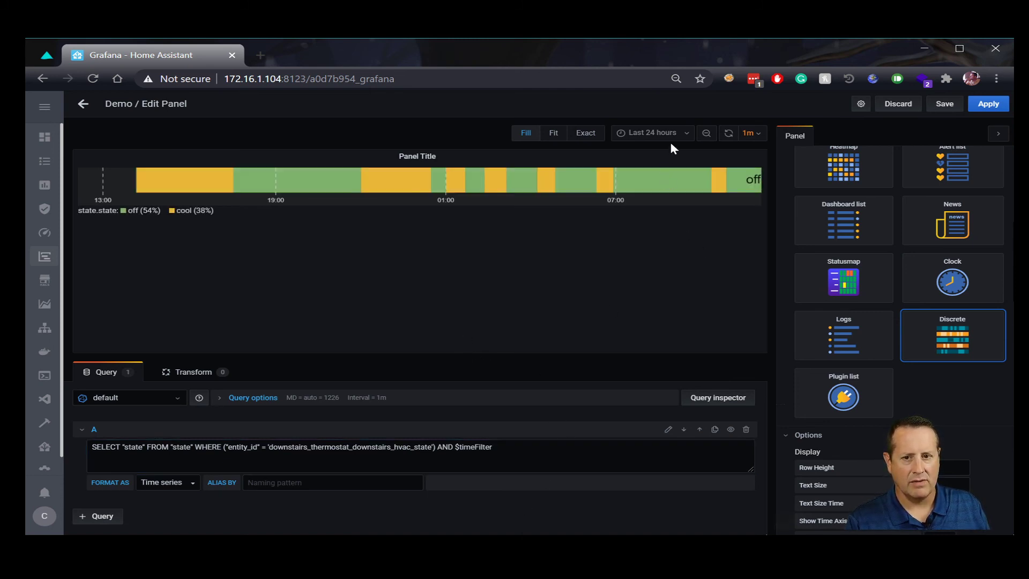
mouse_move(149, 214)
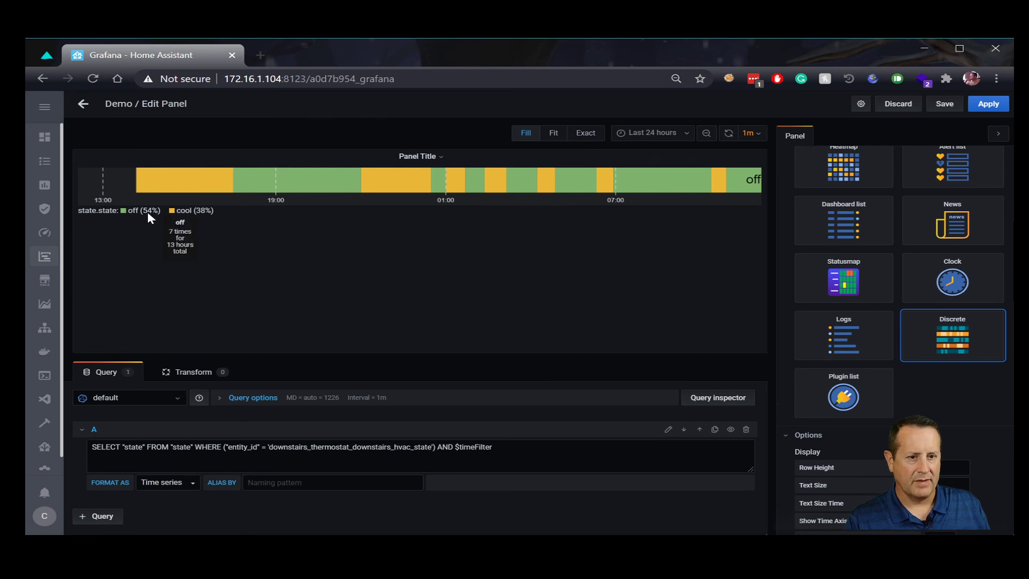
Step: Change the N/A color mapping to the value cool and give it the blue #3274D9
mouse_move(195, 212)
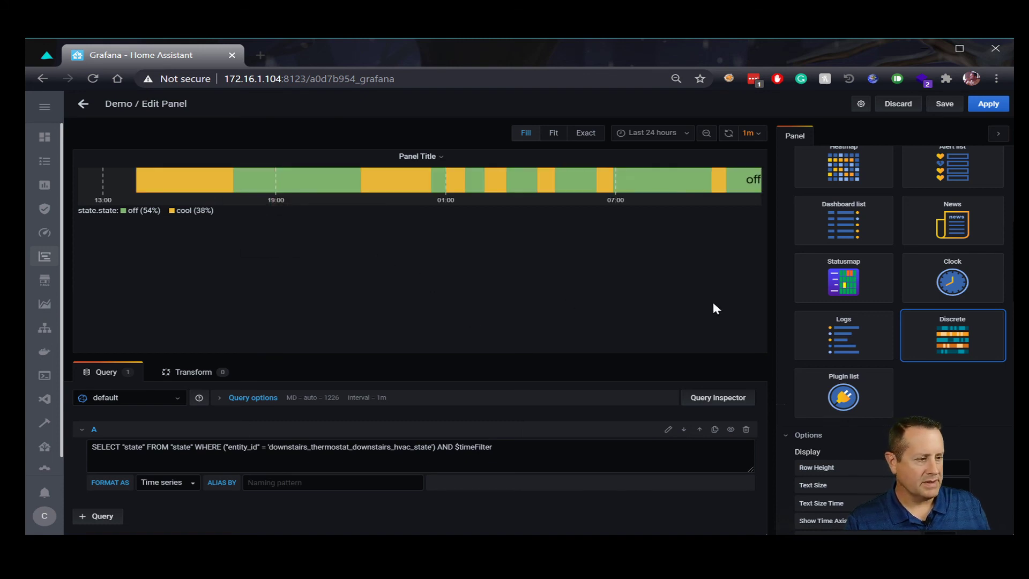
scroll(871, 361, down, 5)
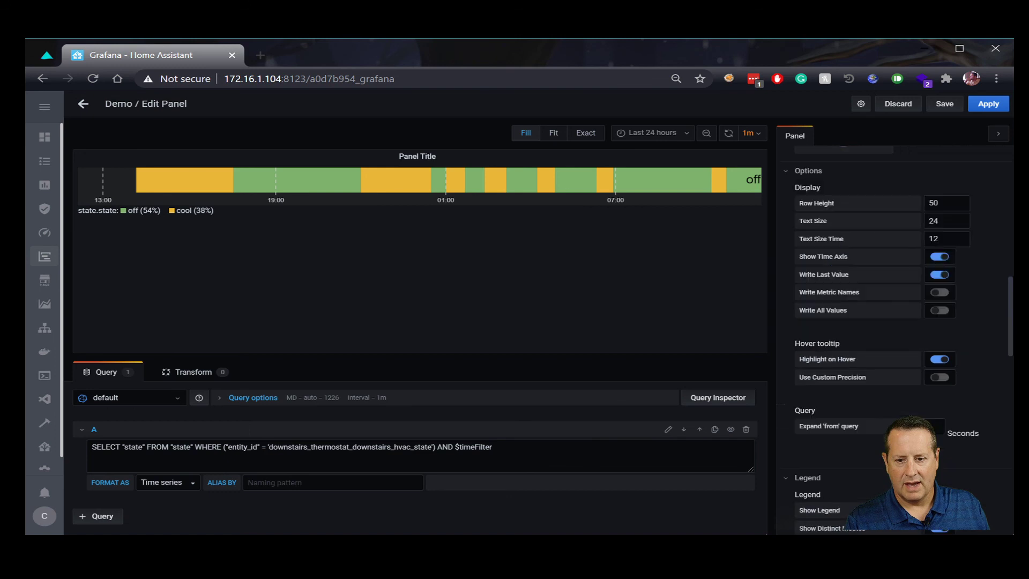
scroll(898, 413, down, 6)
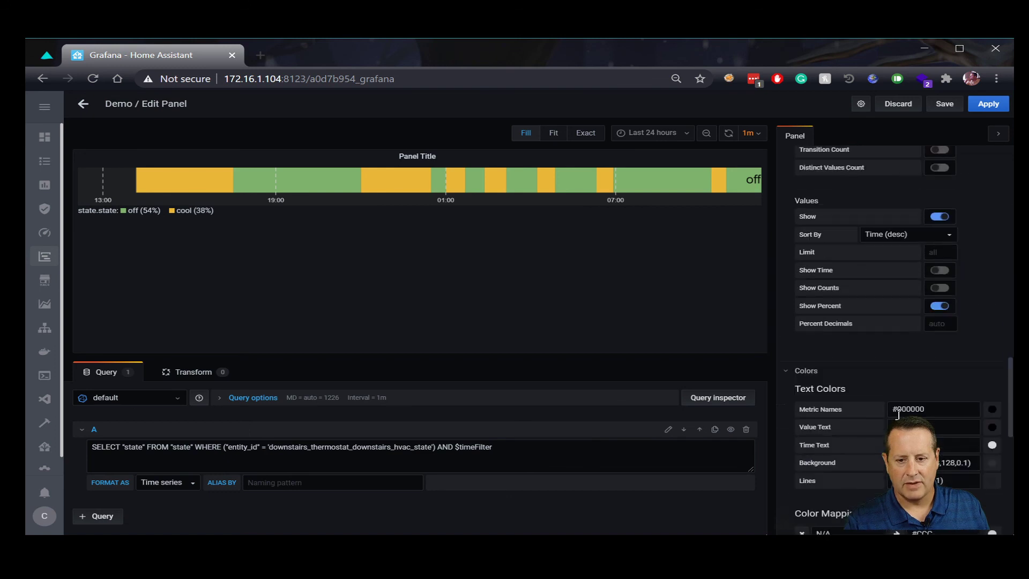
scroll(845, 466, down, 3)
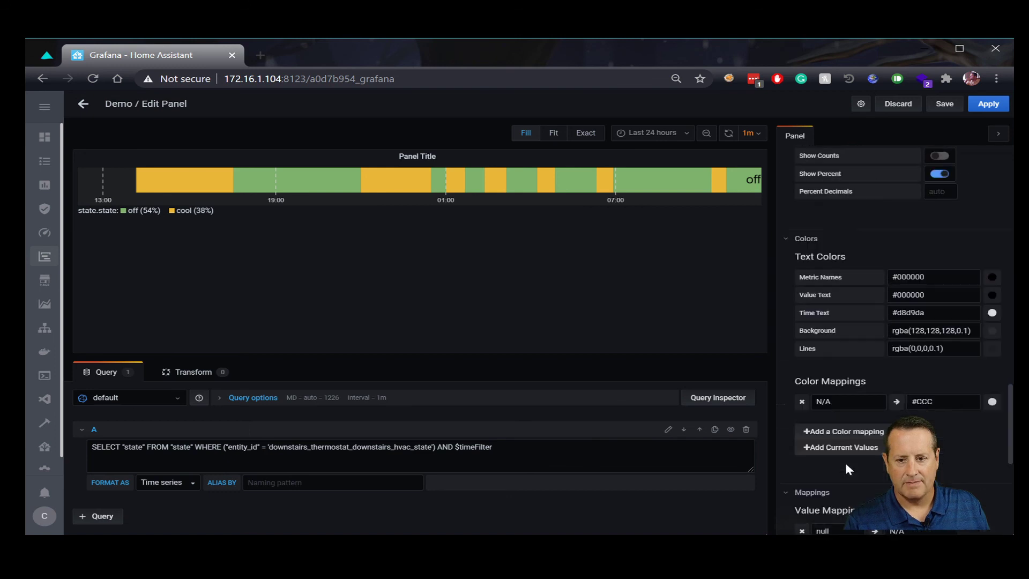
triple_click(852, 402)
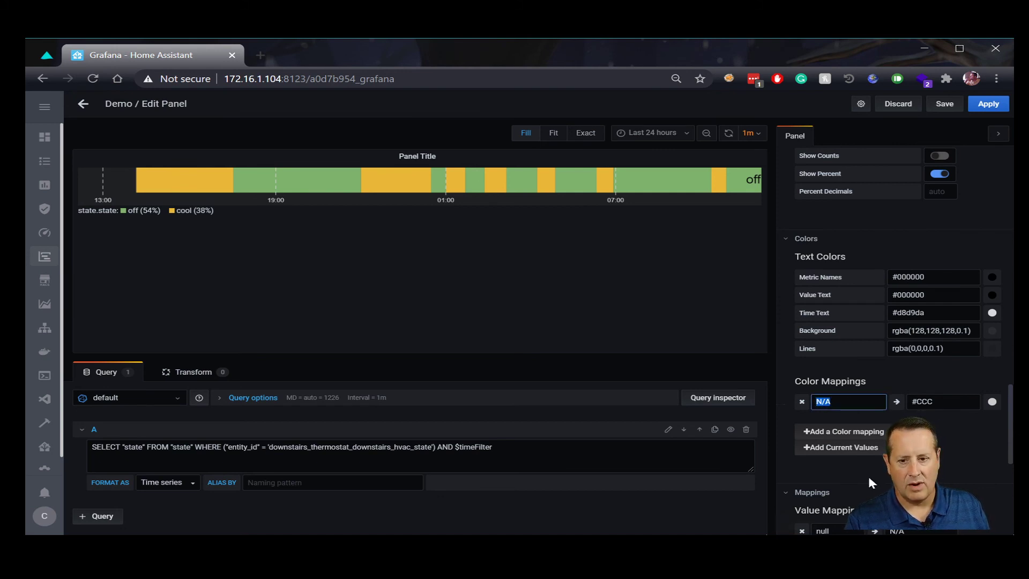
key(BackSpace)
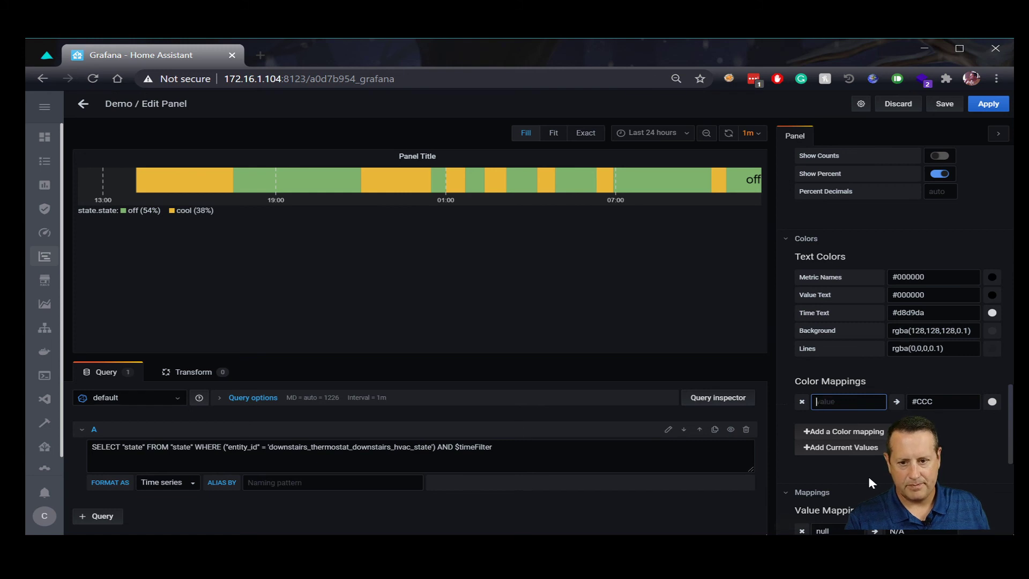
text(cool)
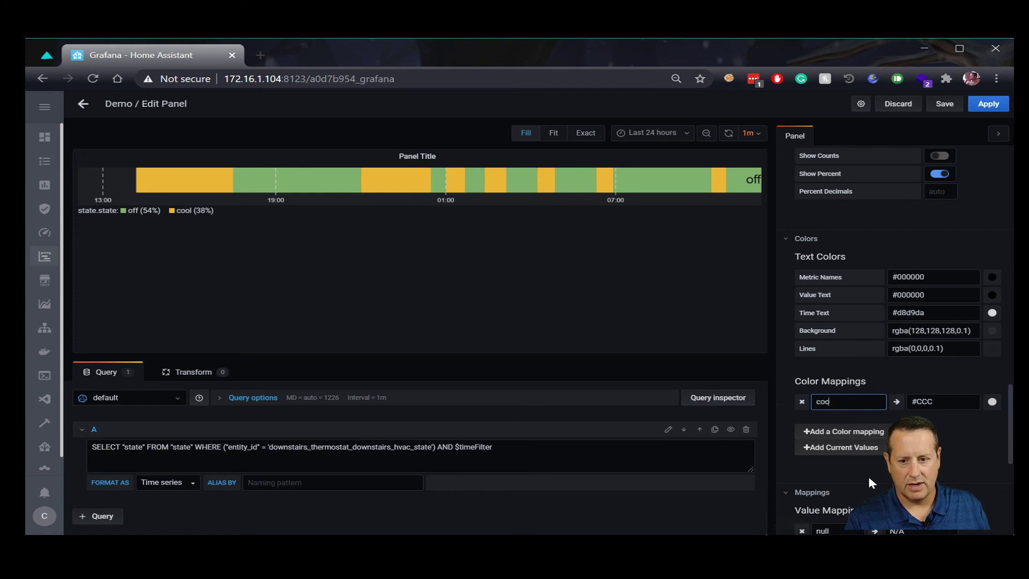
click(992, 401)
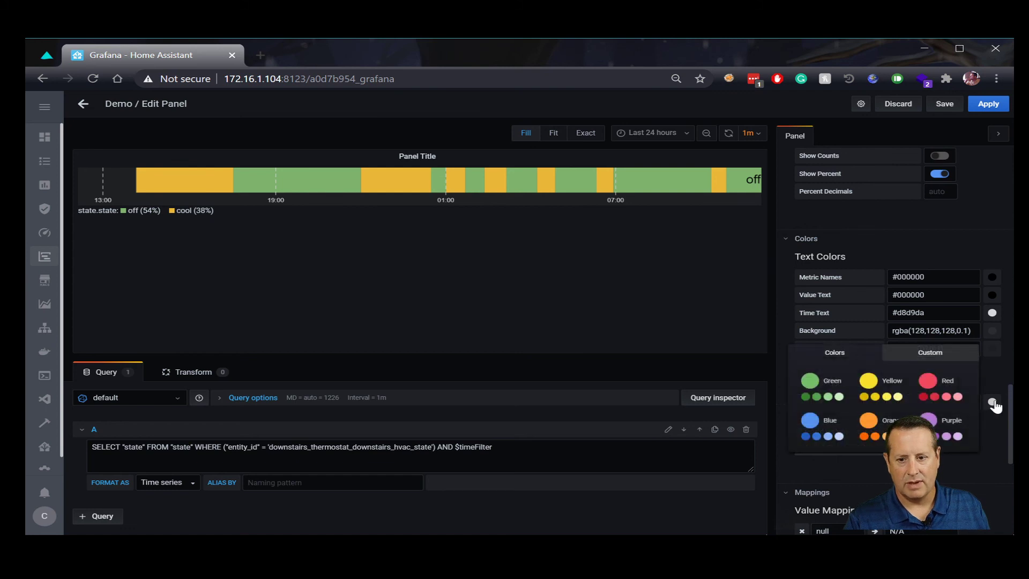
click(816, 436)
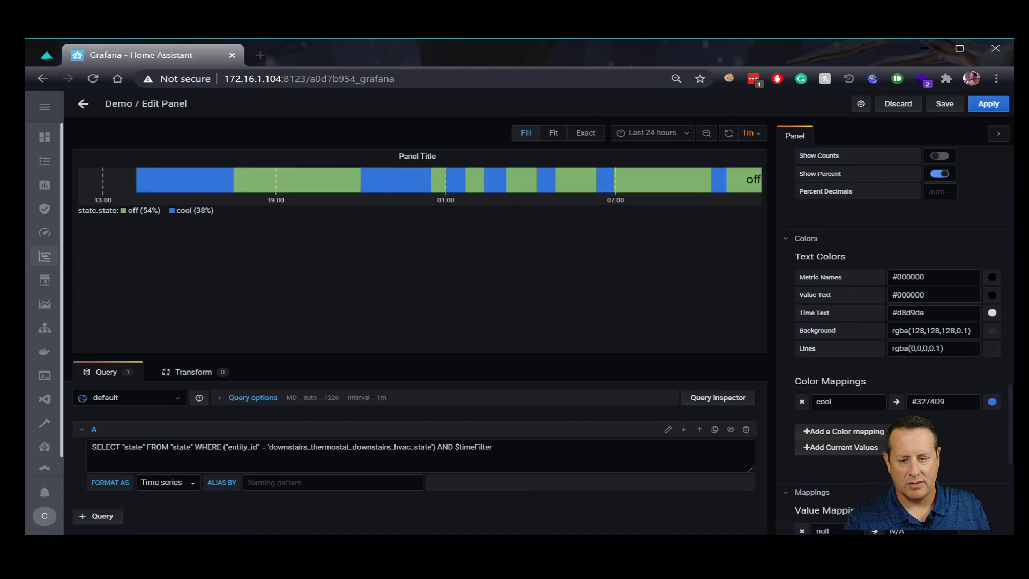
Step: Add a color mapping for the value off with the custom near-black color rgb(17, 21, 25)
click(809, 435)
double_click(813, 403)
text(off)
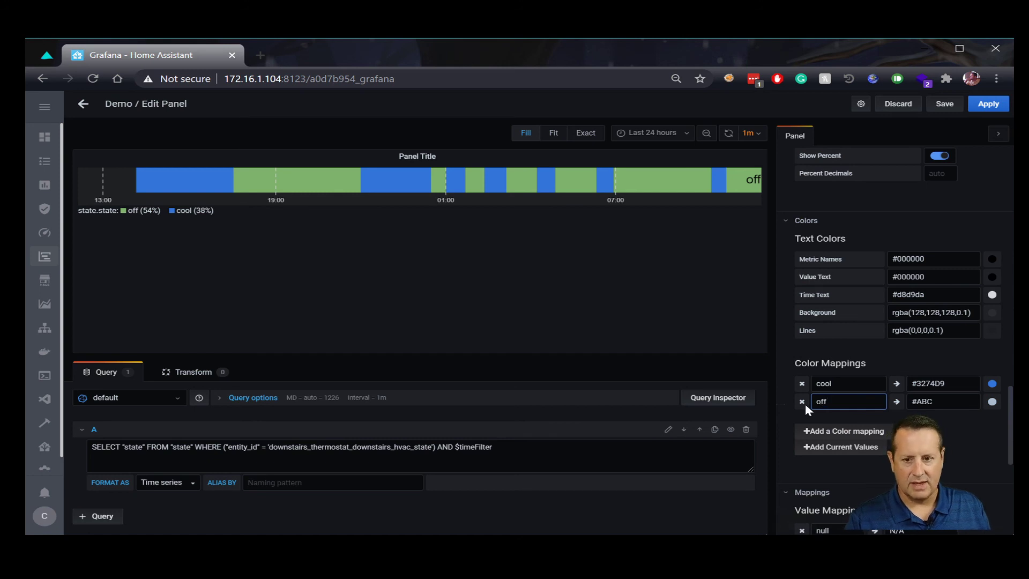
click(992, 402)
click(942, 354)
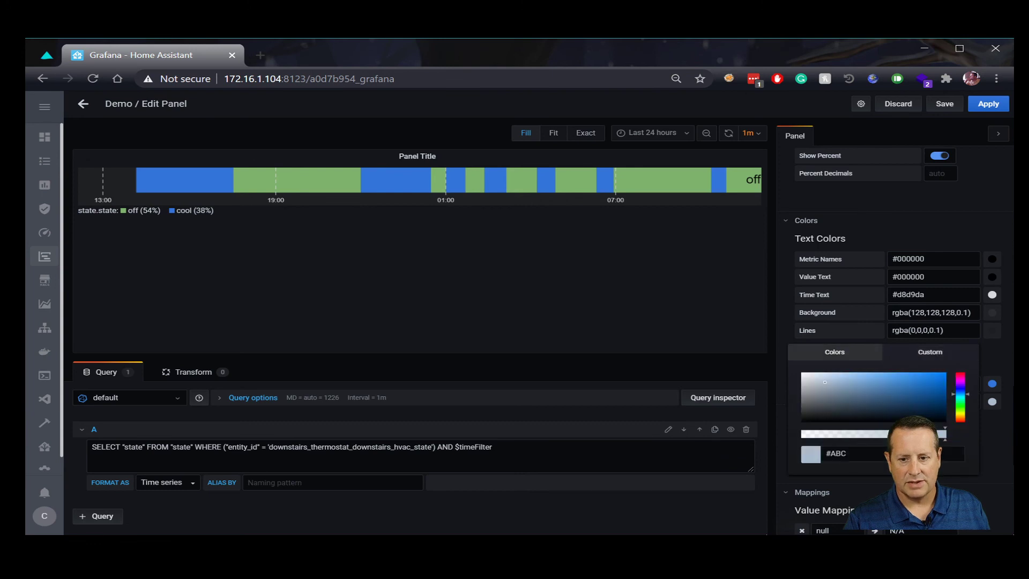
click(841, 418)
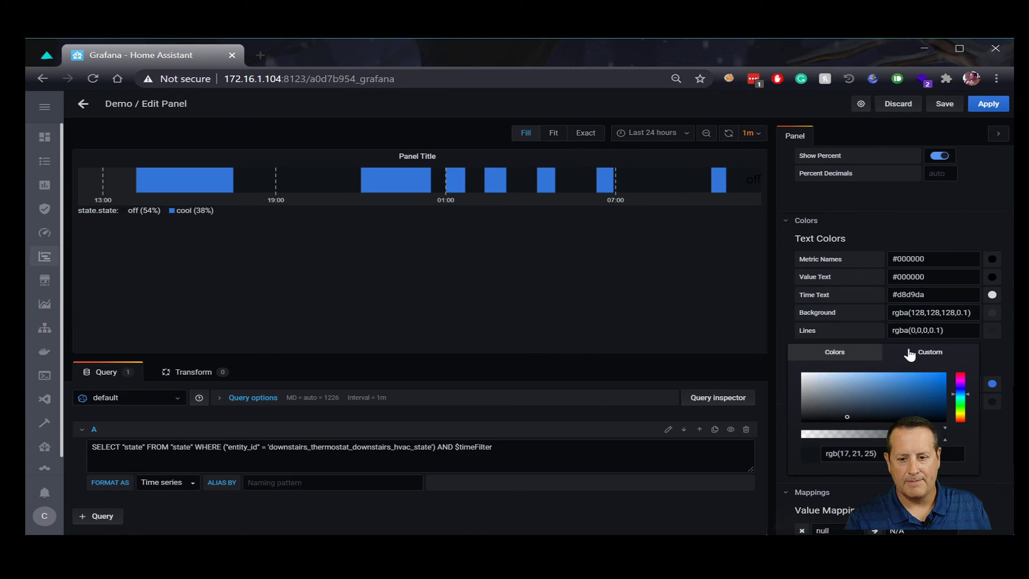
Step: Add a color mapping for the value heat with the red #E02F44
scroll(943, 467, down, 3)
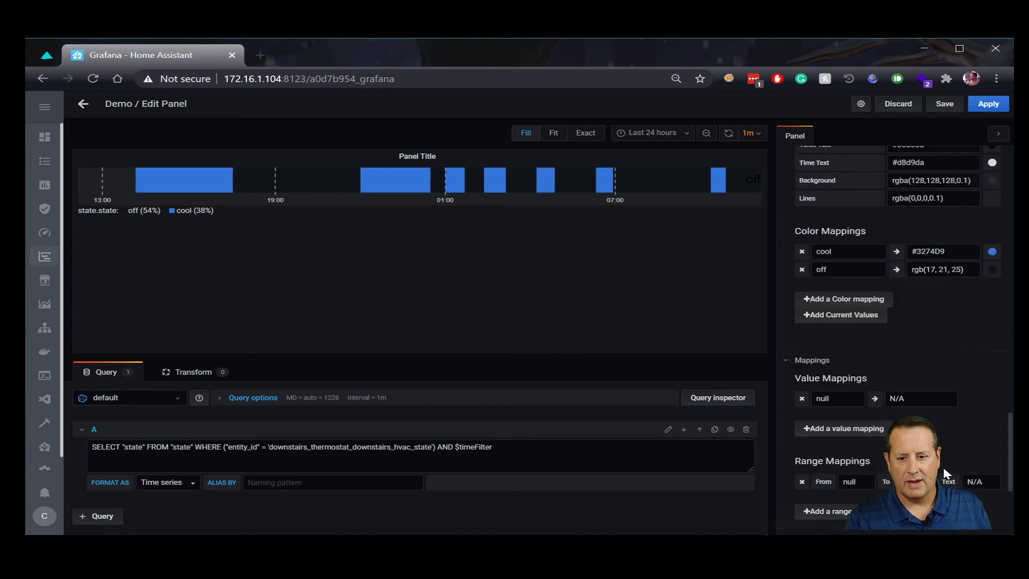
click(830, 300)
double_click(814, 272)
text(hea)
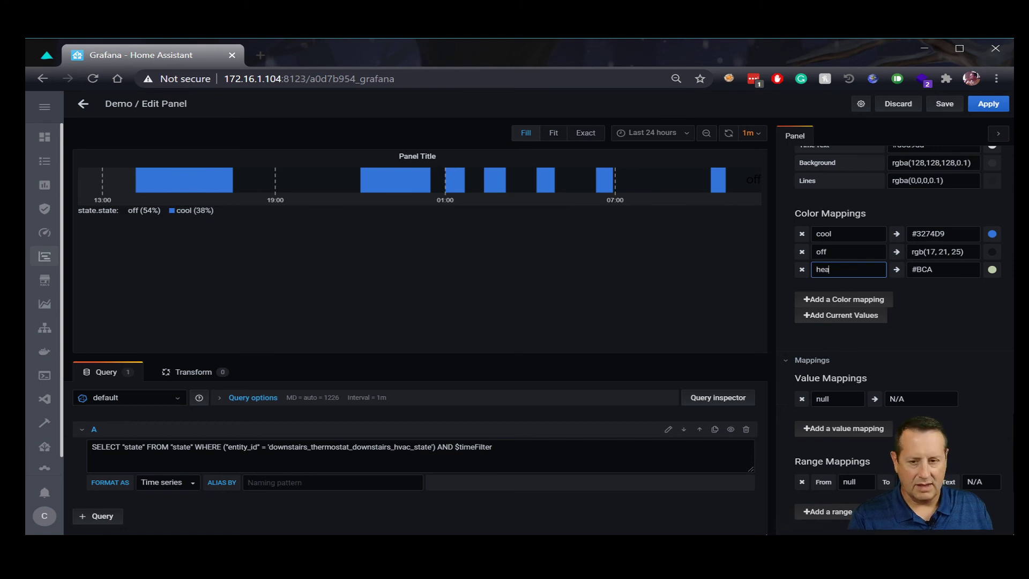
text(t)
key(Tab)
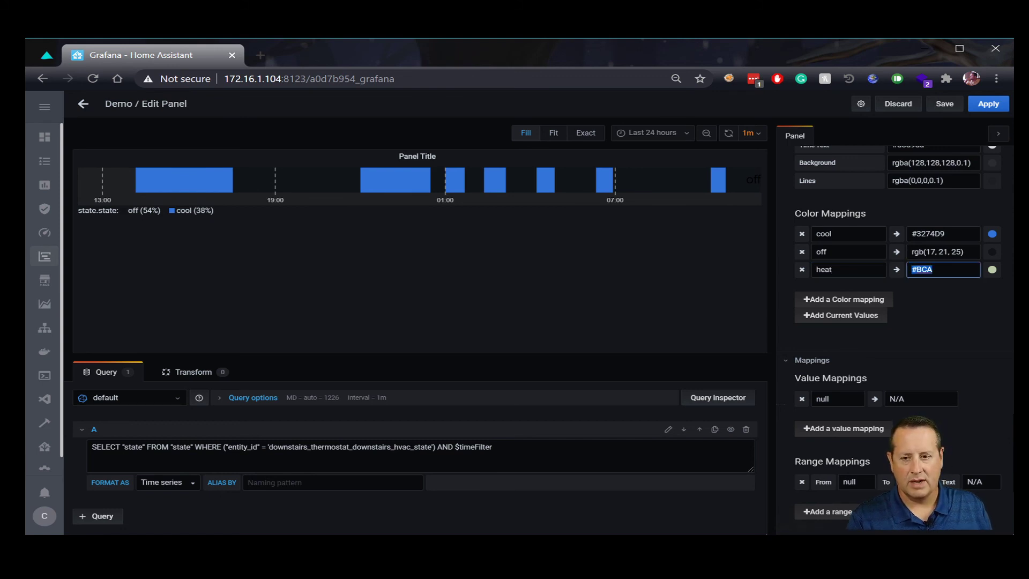
click(992, 271)
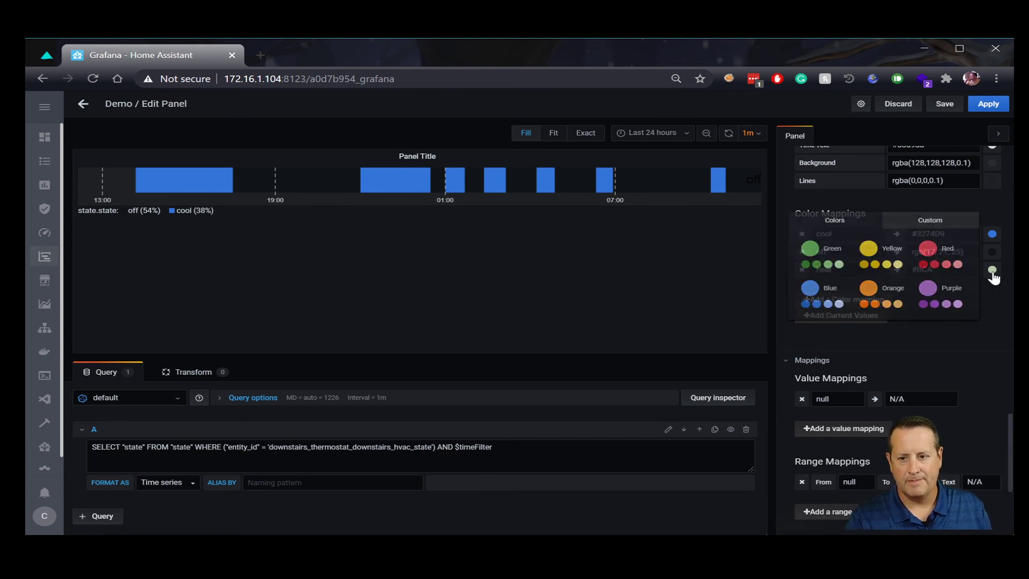
click(934, 264)
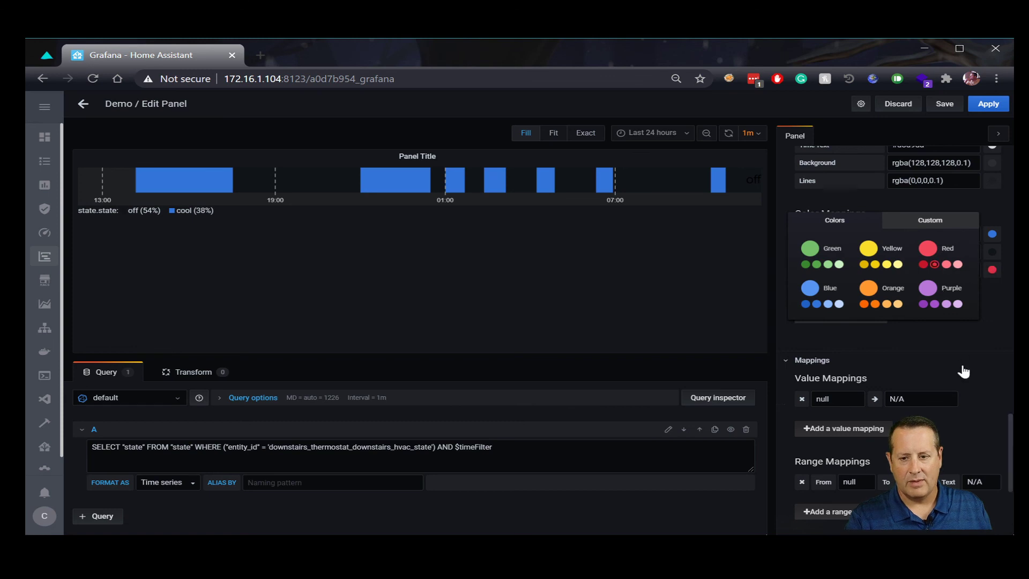
click(965, 368)
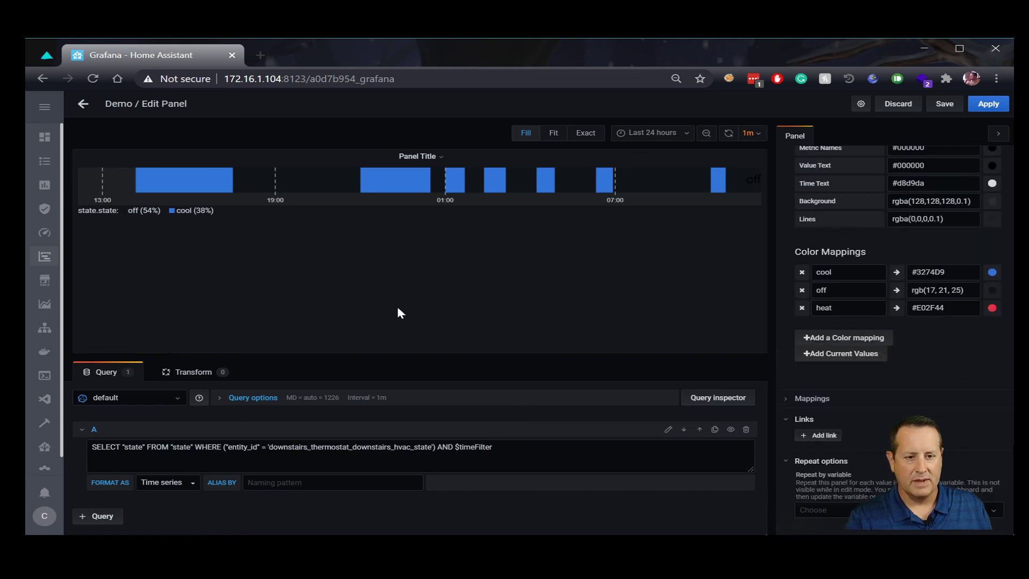
Step: Set the Discrete panel's display text size to 12
mouse_move(182, 204)
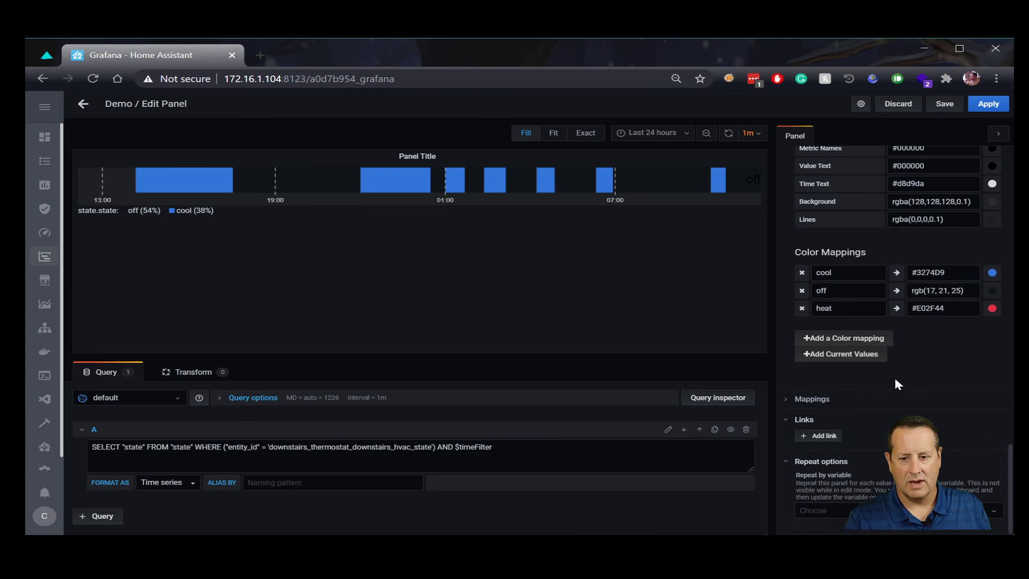
scroll(895, 377, up, 5)
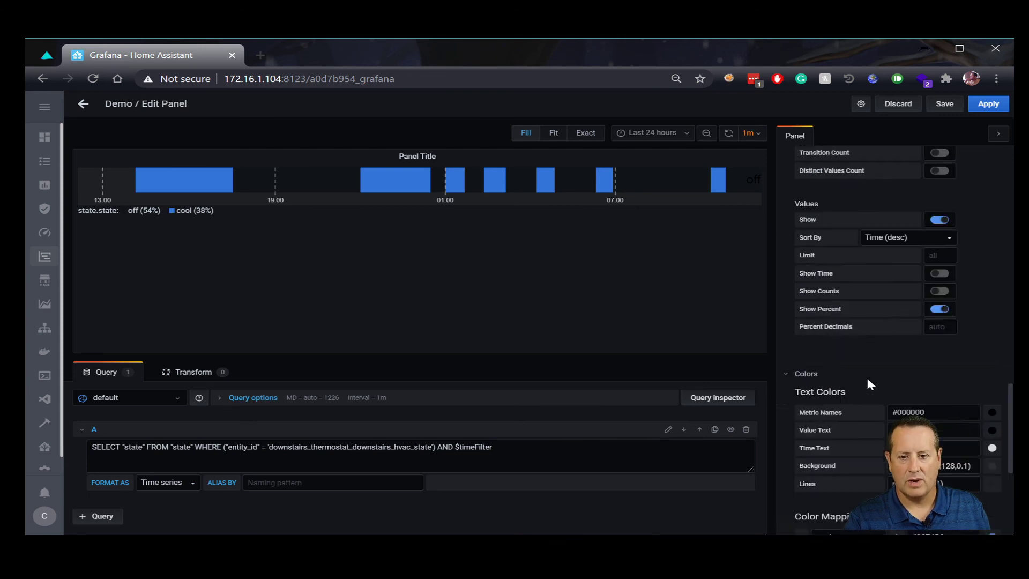
scroll(869, 384, up, 3)
scroll(890, 408, up, 3)
scroll(892, 417, up, 5)
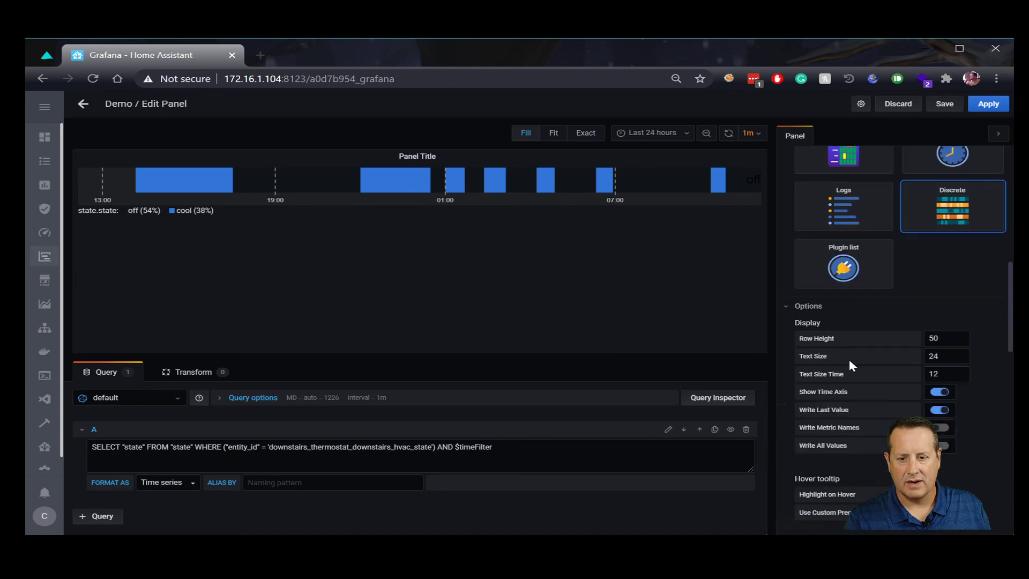
mouse_move(418, 185)
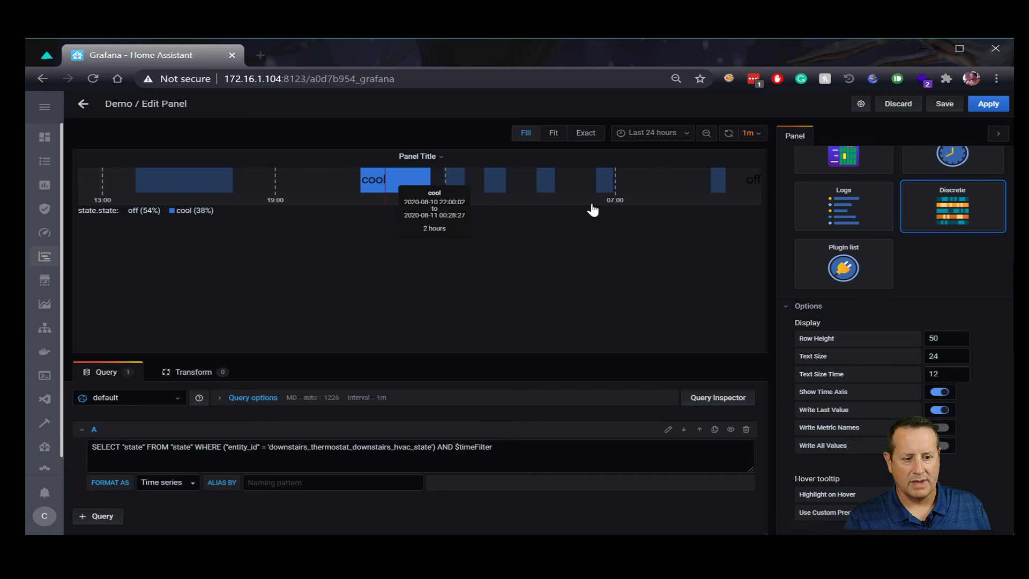
drag(944, 358, 918, 358)
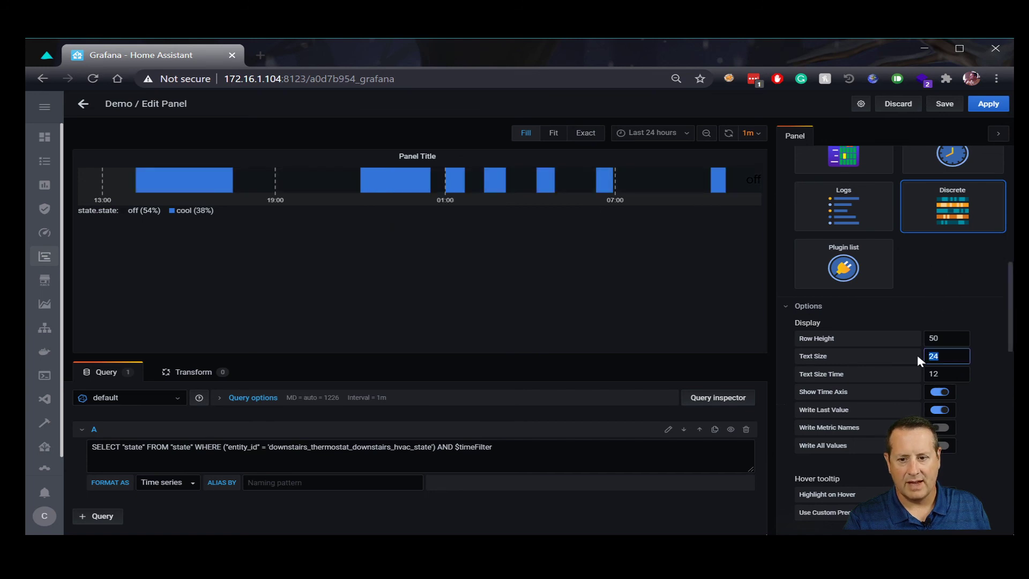
text(12)
key(Tab)
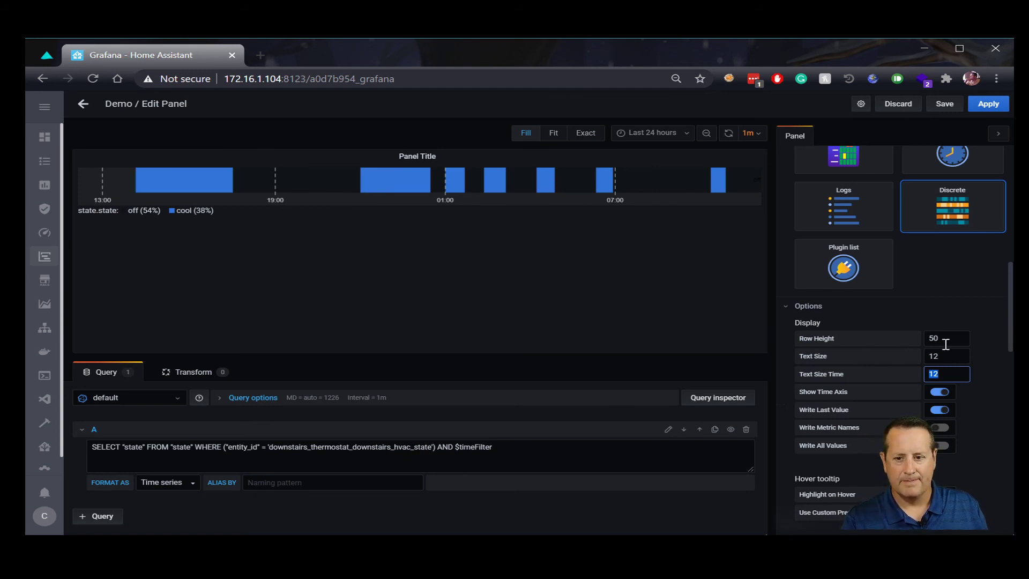
Step: Set the Discrete panel's row height to 150
mouse_move(487, 185)
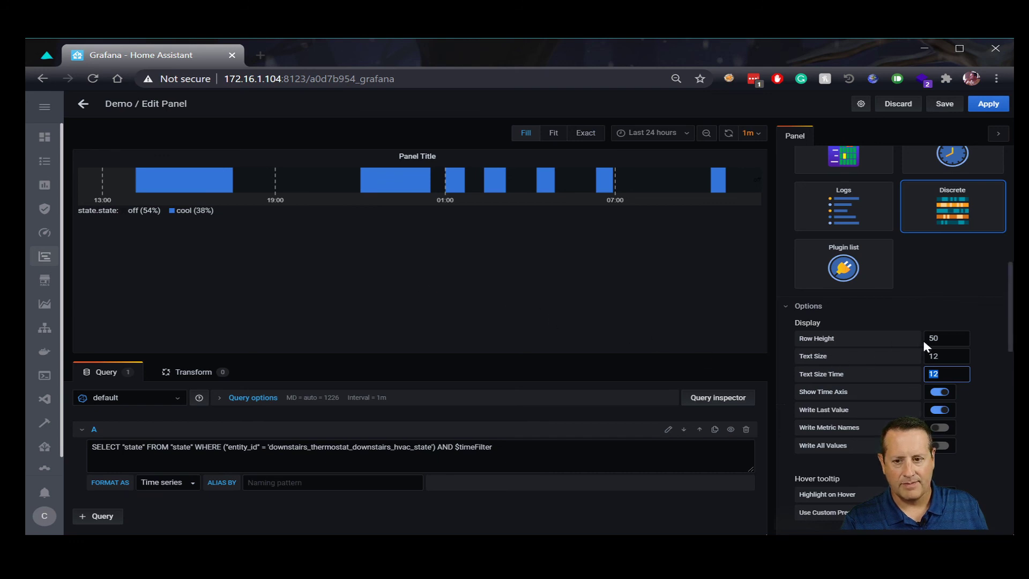
drag(942, 339, 925, 341)
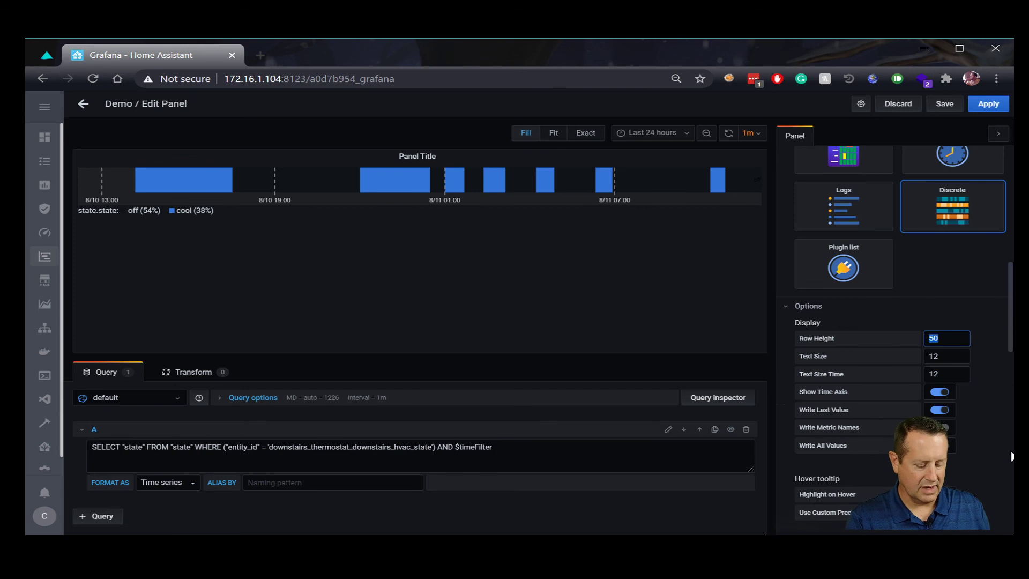
text(150)
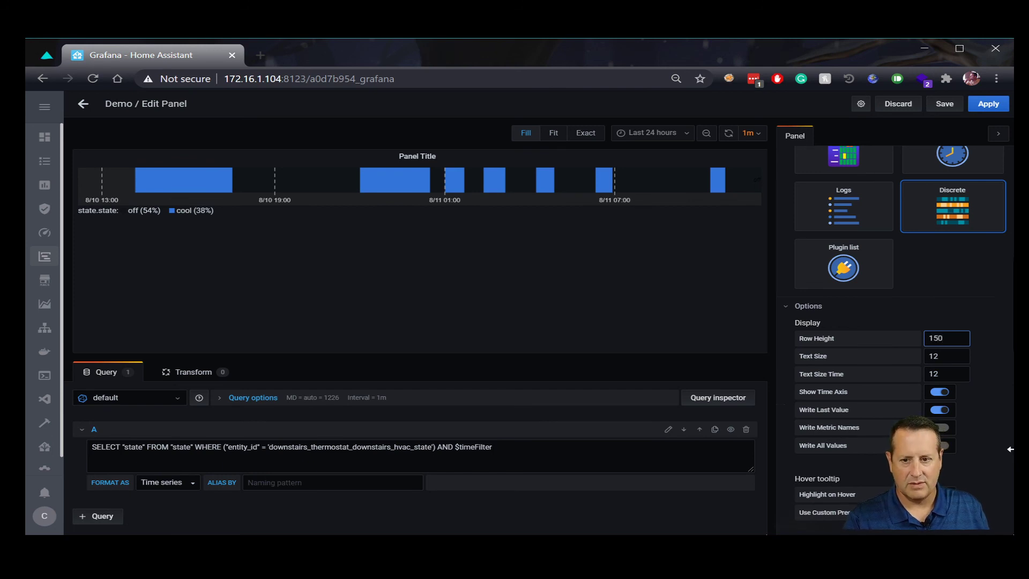
click(981, 419)
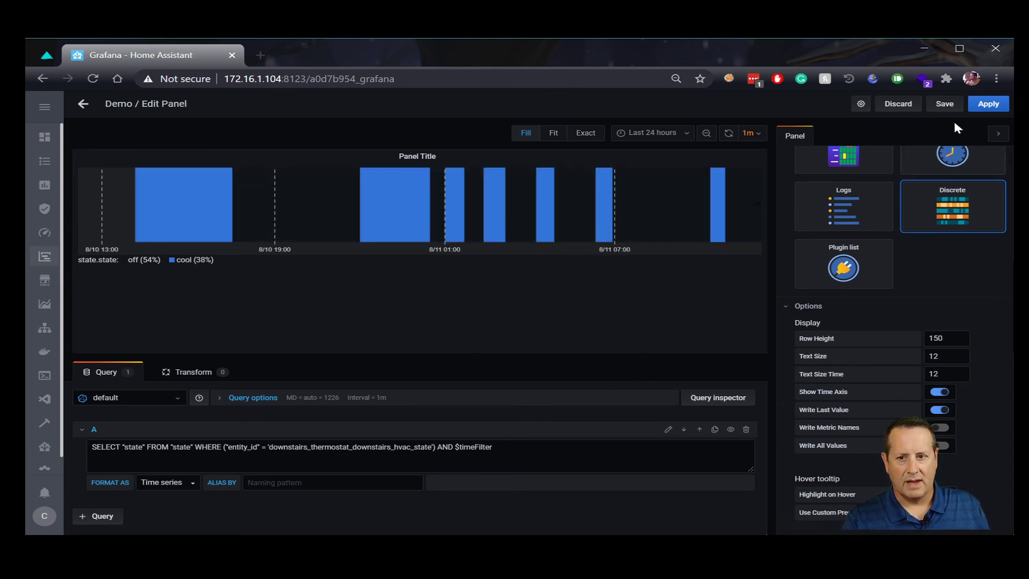
Step: Apply the panel changes and save the Demo dashboard
click(989, 104)
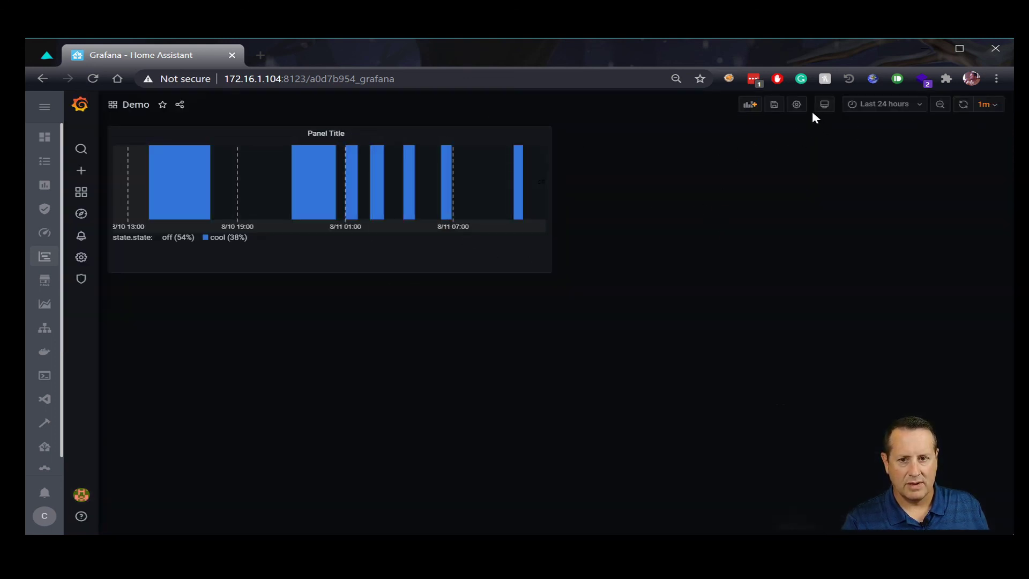
click(775, 107)
click(440, 225)
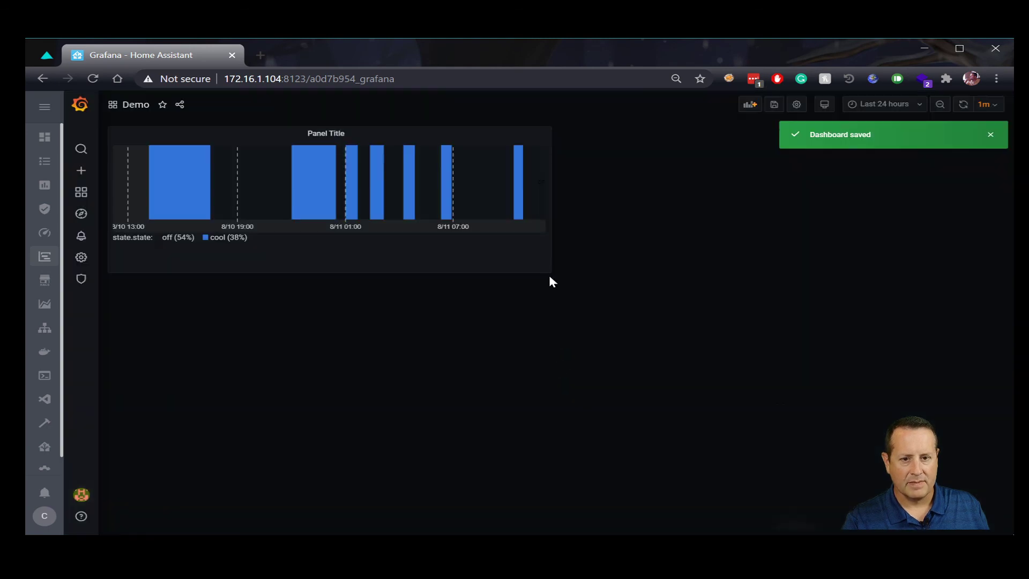
Step: Reduce the panel's height on the dashboard so it just fits the timeline, time axis and legend
drag(547, 266, 547, 244)
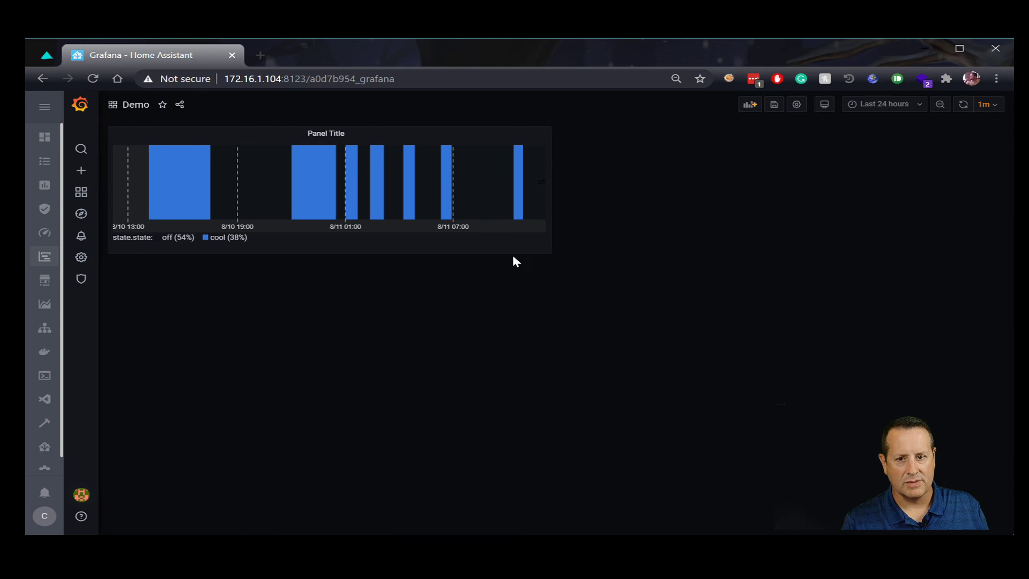
drag(550, 250, 541, 201)
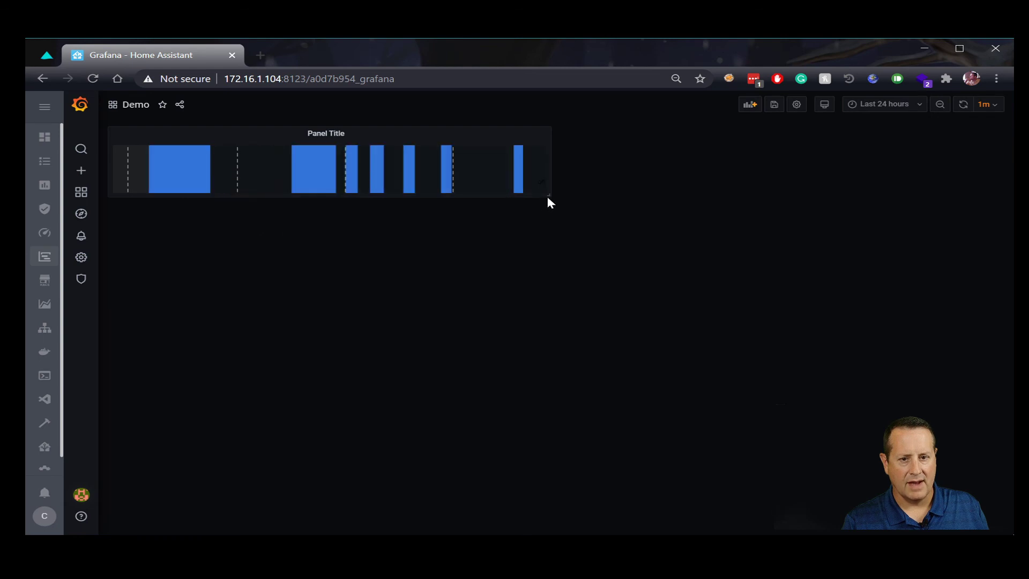
drag(549, 200, 557, 252)
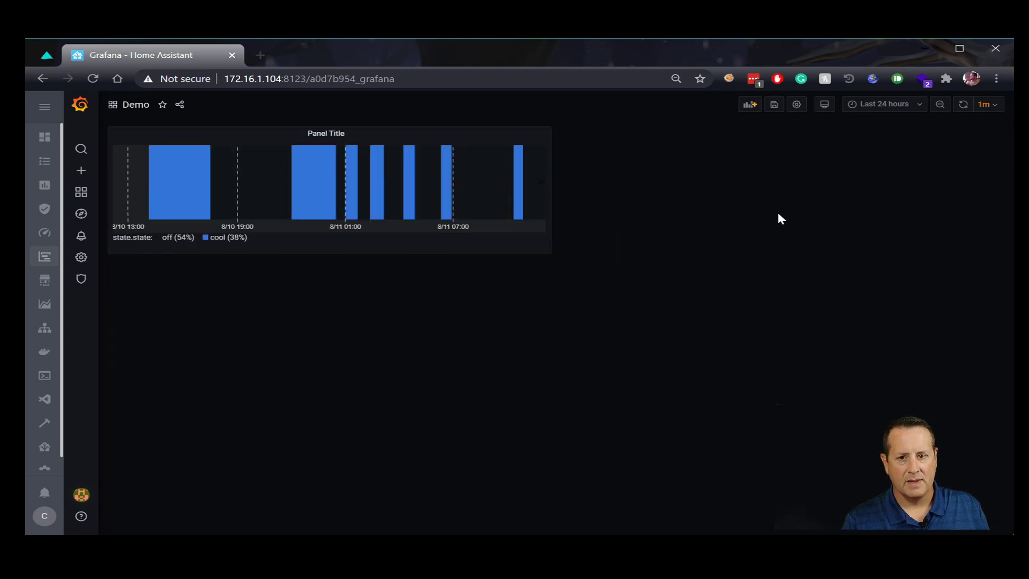
Step: Title the Discrete panel "Downstairs Thermo" and apply the change to the dashboard
click(325, 134)
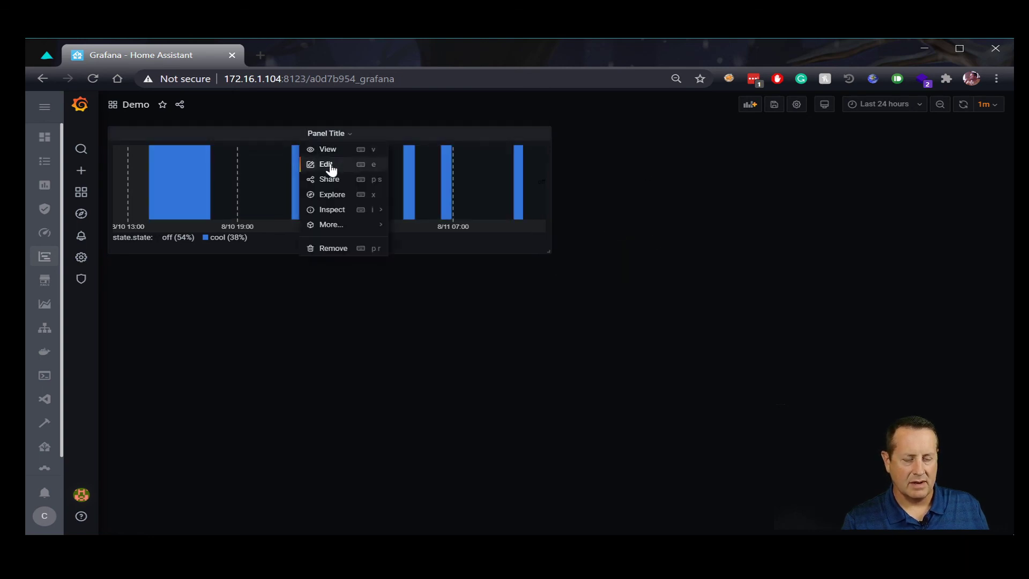
click(330, 168)
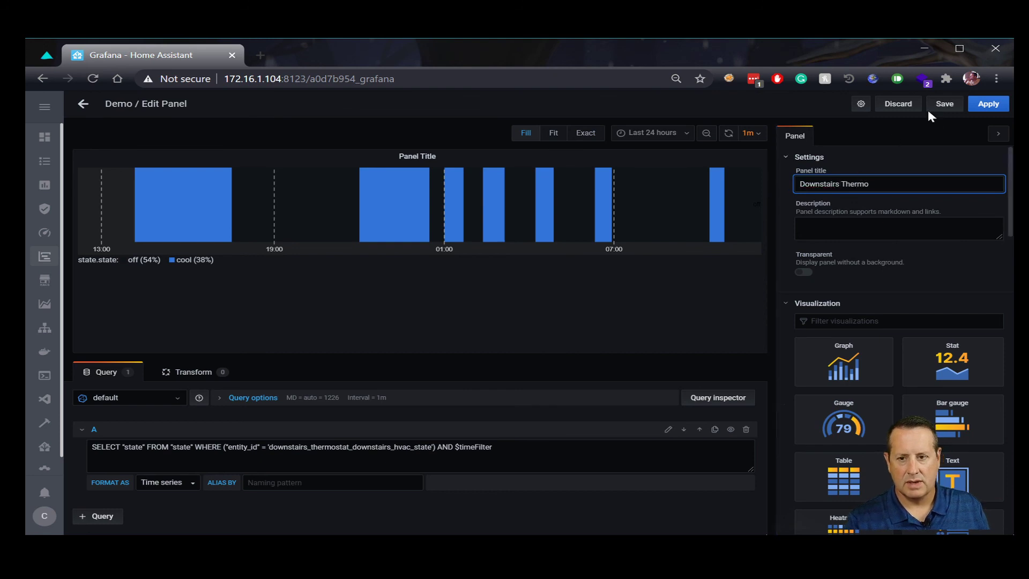
click(989, 105)
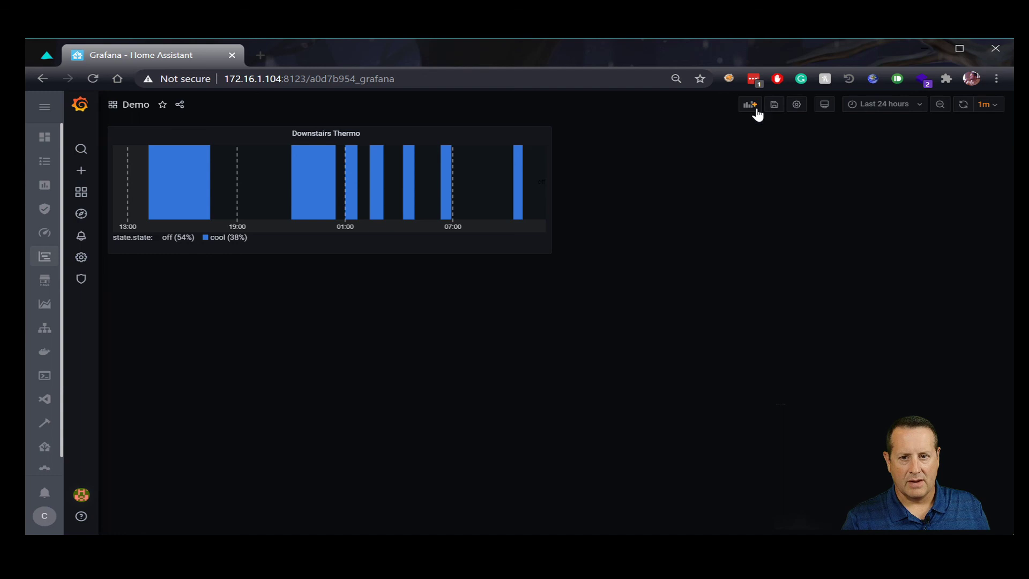
Step: Copy the Downstairs Thermo panel, paste it onto the Demo dashboard and place the copy to the right of the original
click(341, 136)
mouse_move(360, 226)
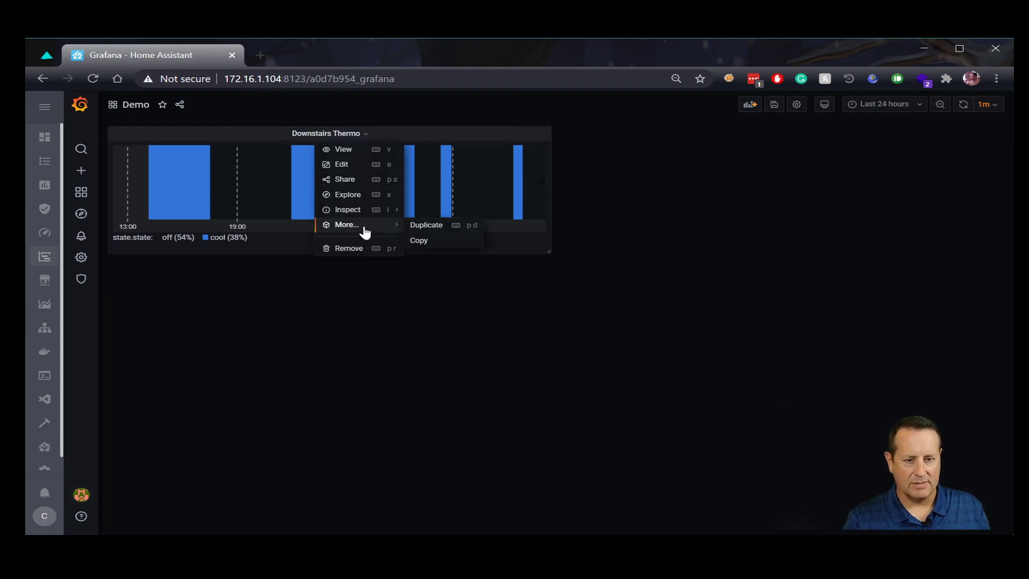
click(428, 242)
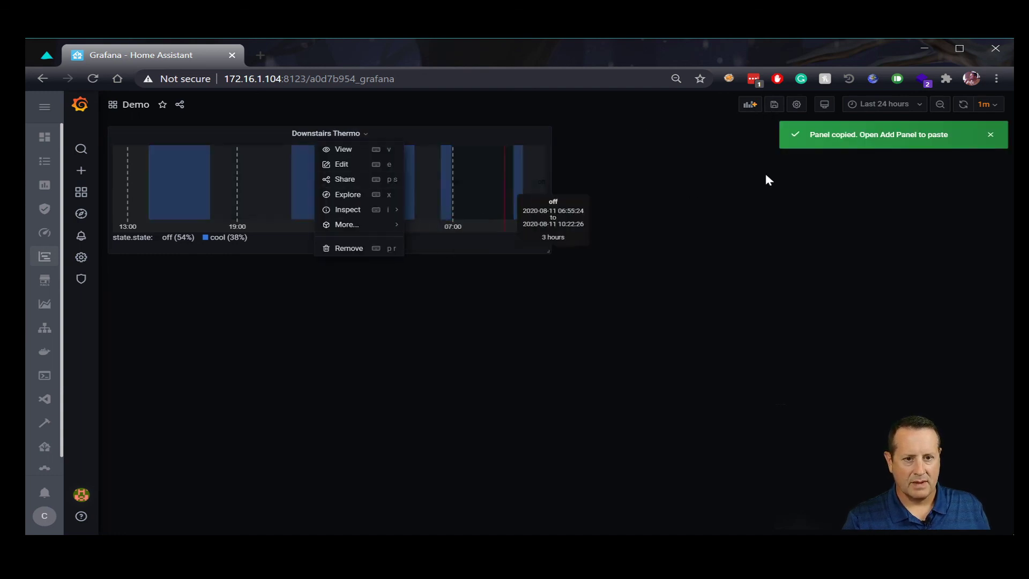
click(749, 104)
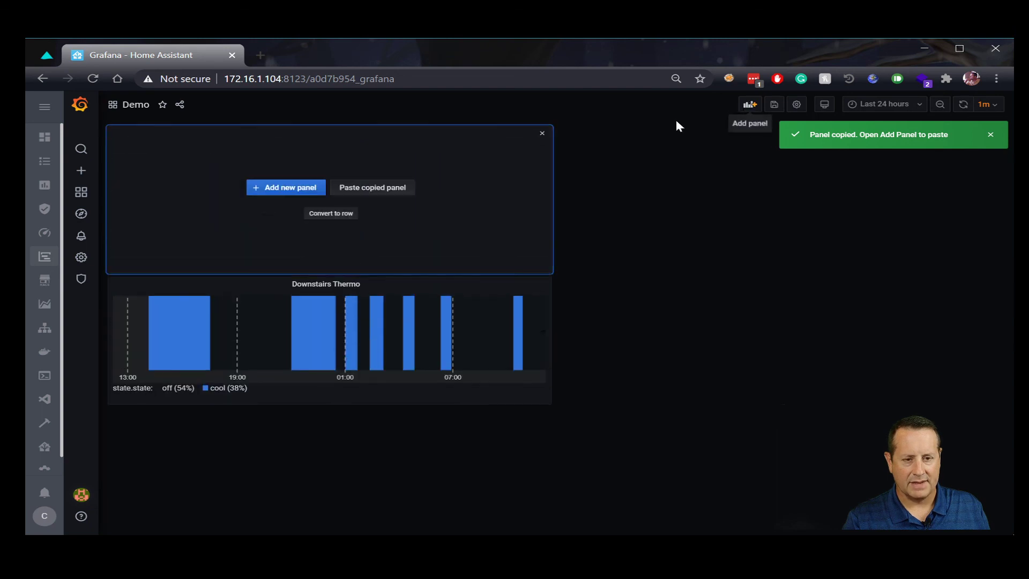
click(362, 190)
drag(303, 137, 707, 143)
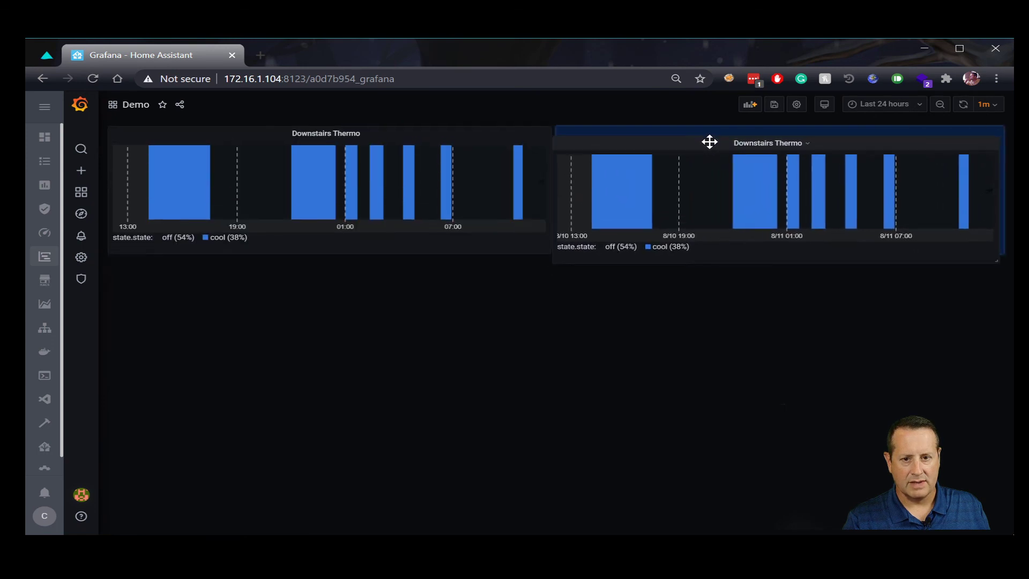
Step: Open the copied panel for editing and retitle it "Upstairs Thermo"
click(778, 135)
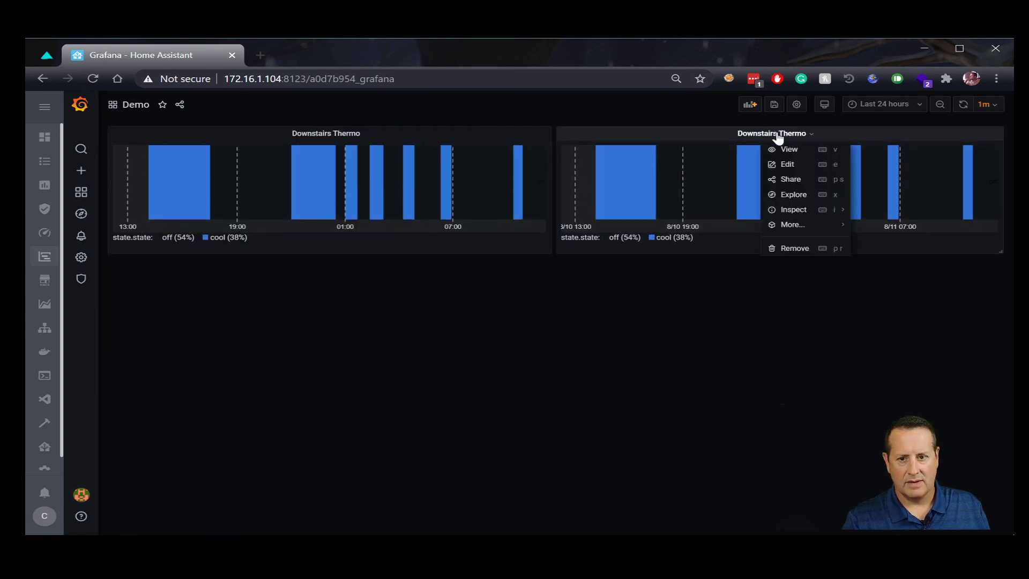
click(799, 168)
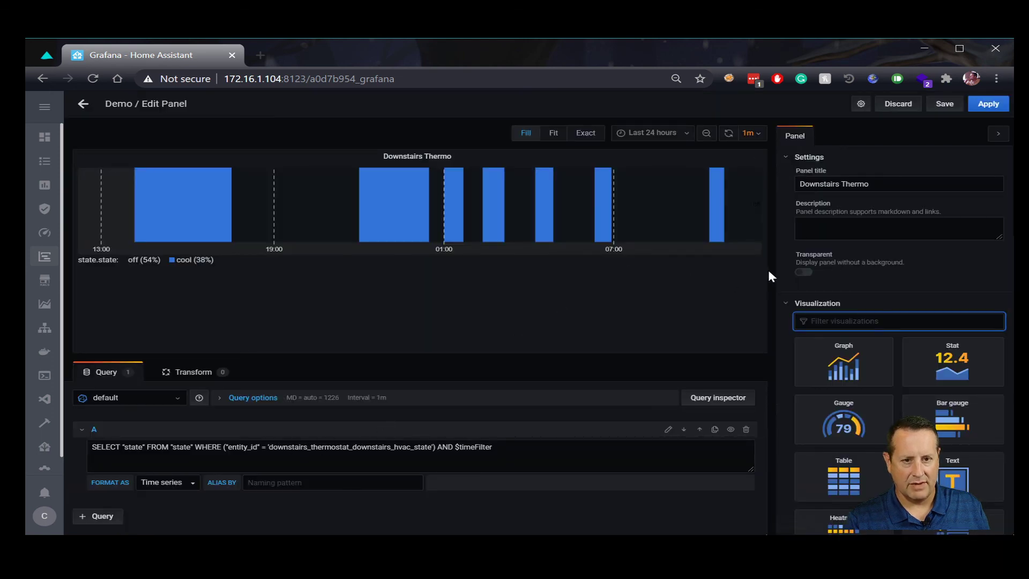
double_click(829, 183)
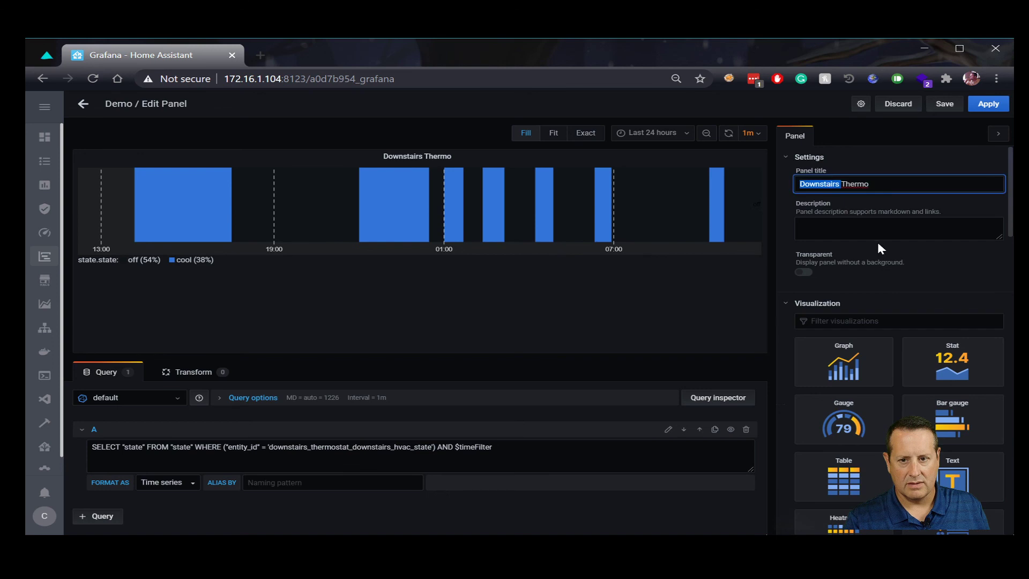
text(Ups)
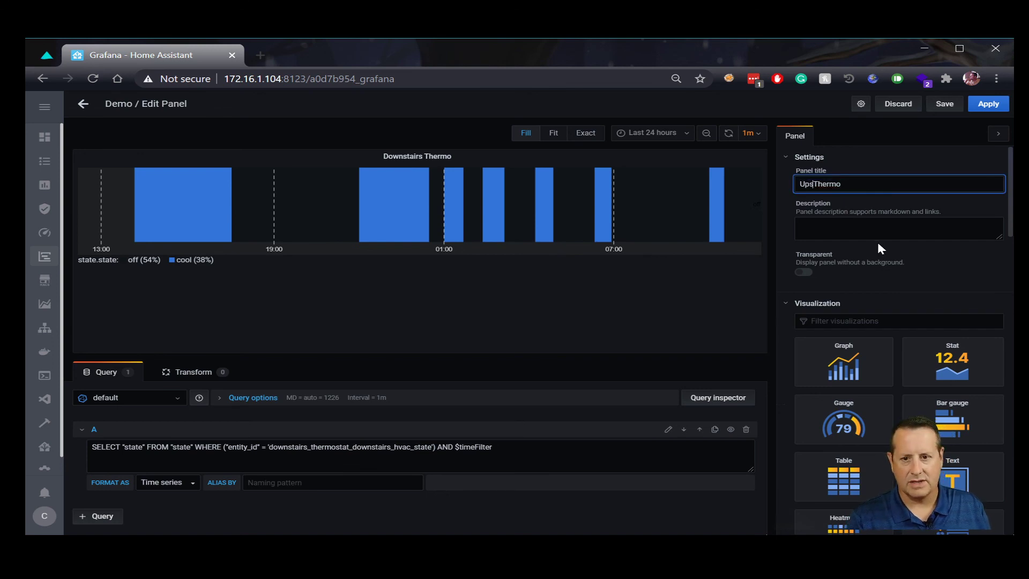
text(tairs)
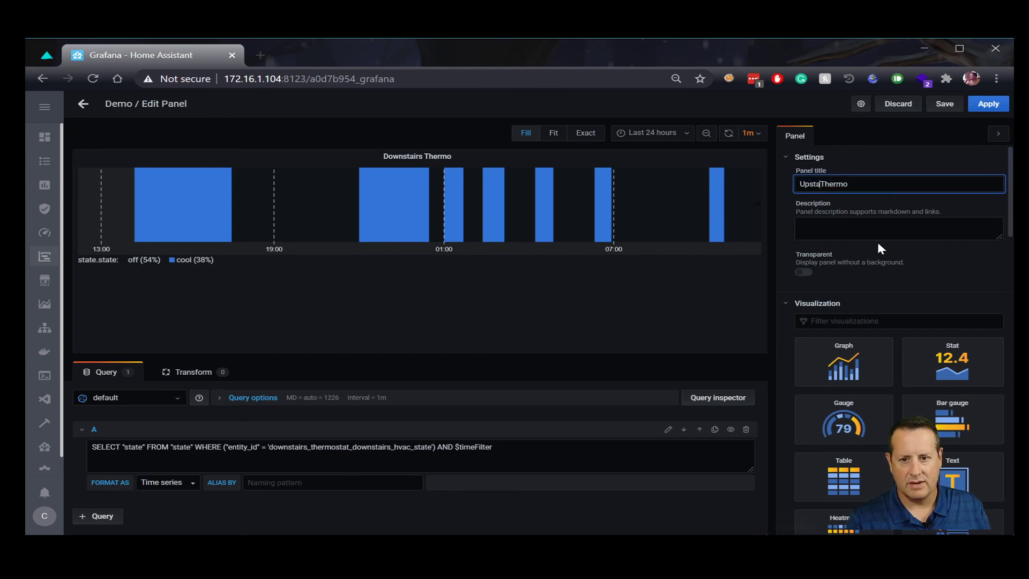
Step: Change the query's entity_id to upstairs_thermostat_upstairs_hvac_state and apply the panel changes
click(294, 448)
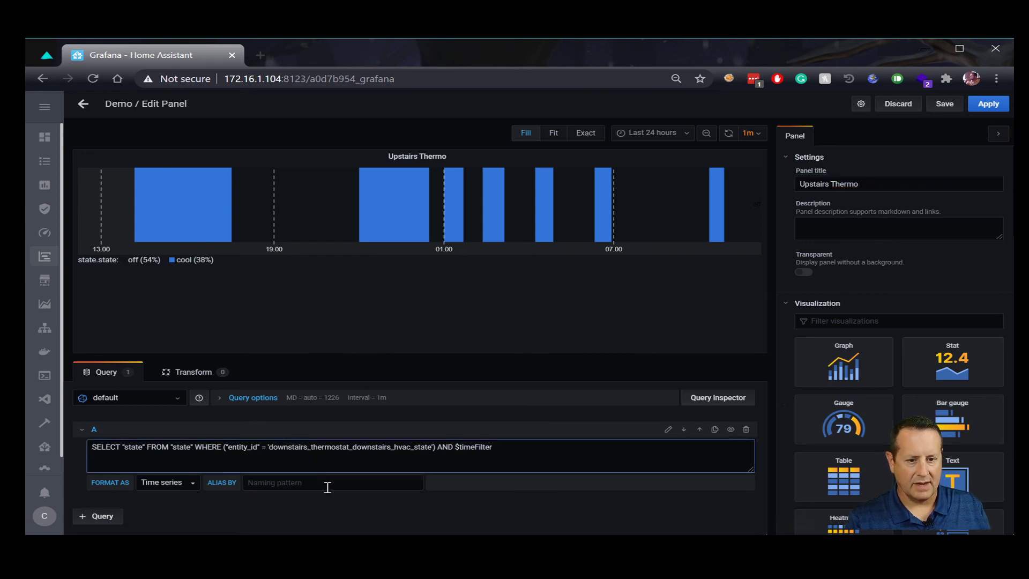
key(BackSpace)
key(BackSpace)
key(BackSpace)
key(BackSpace)
key(BackSpace)
key(BackSpace)
key(BackSpace)
key(BackSpace)
key(BackSpace)
key(BackSpace)
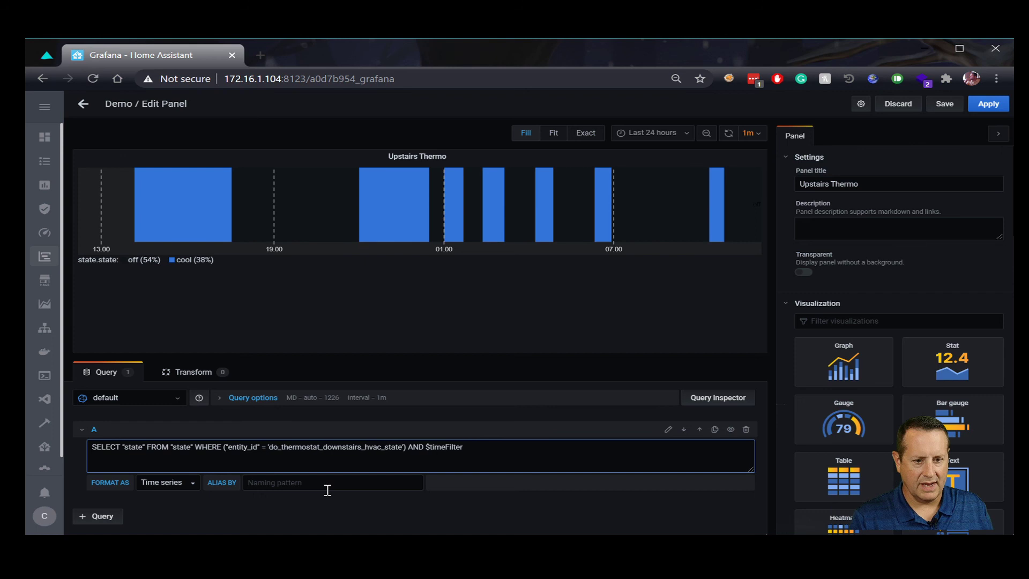
text(upstairs)
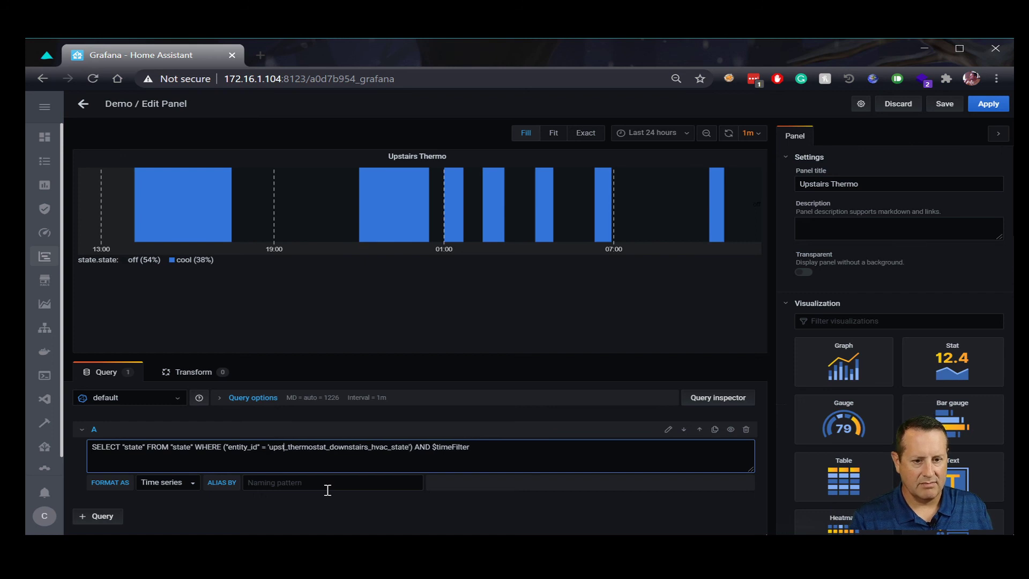
click(378, 448)
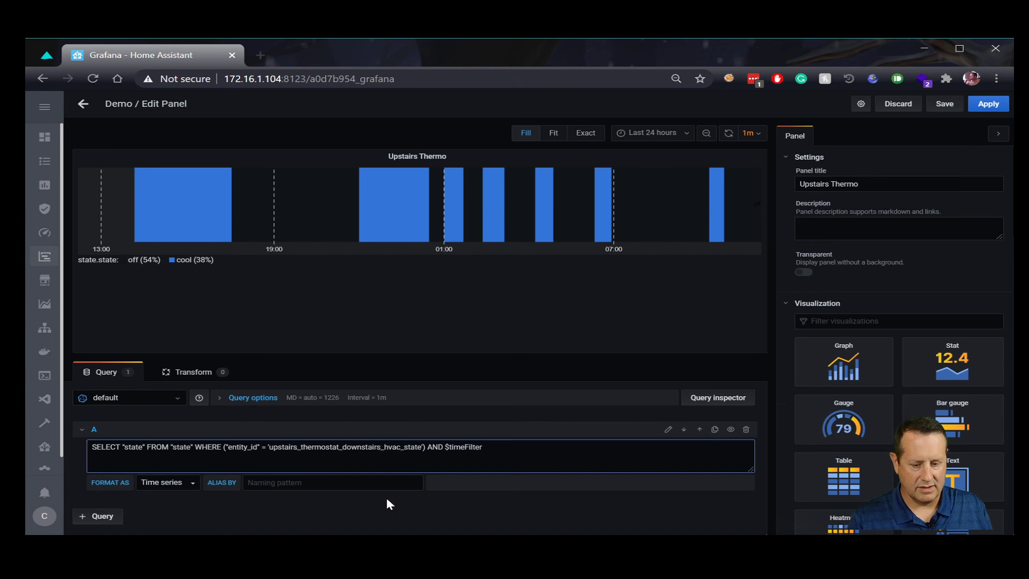
key(BackSpace)
key(BackSpace)
key(BackSpace)
key(BackSpace)
key(BackSpace)
key(BackSpace)
key(BackSpace)
key(BackSpace)
key(BackSpace)
key(BackSpace)
text(upstairs)
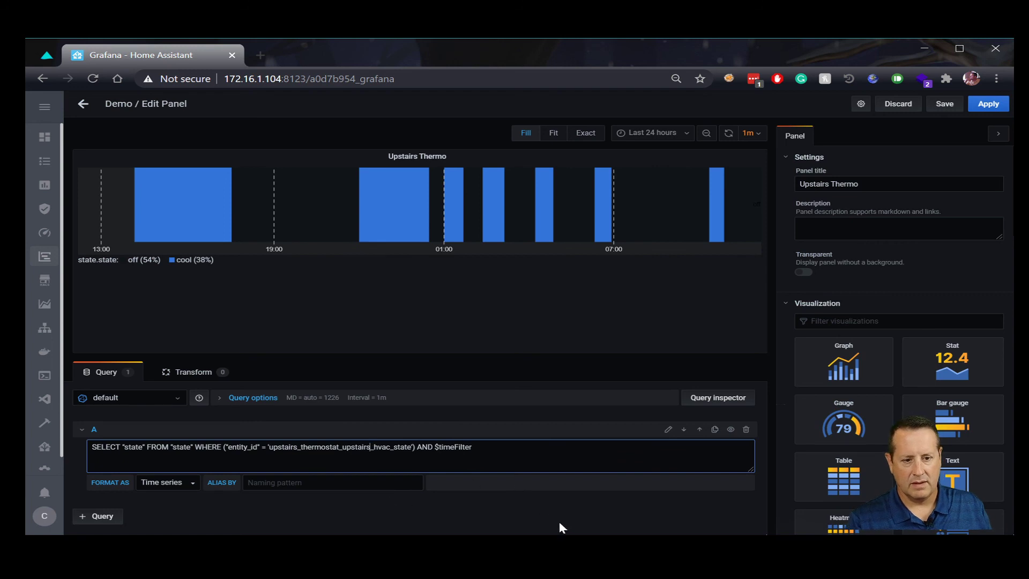
click(559, 523)
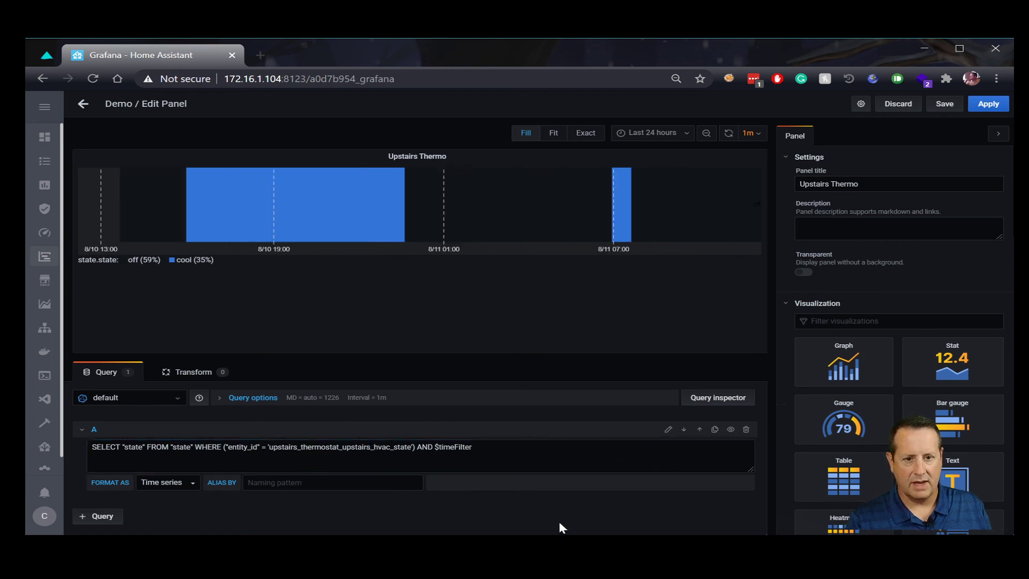
click(988, 104)
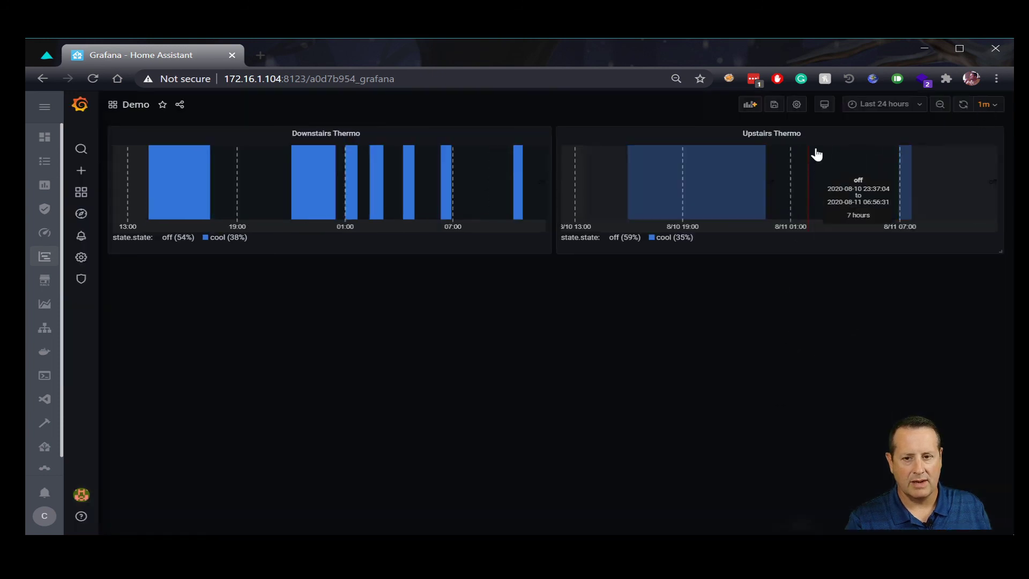
Step: Stack the Upstairs Thermo panel below Downstairs Thermo and widen both panels to the dashboard's full width
drag(730, 137, 266, 287)
drag(547, 248, 989, 249)
drag(547, 380, 1001, 382)
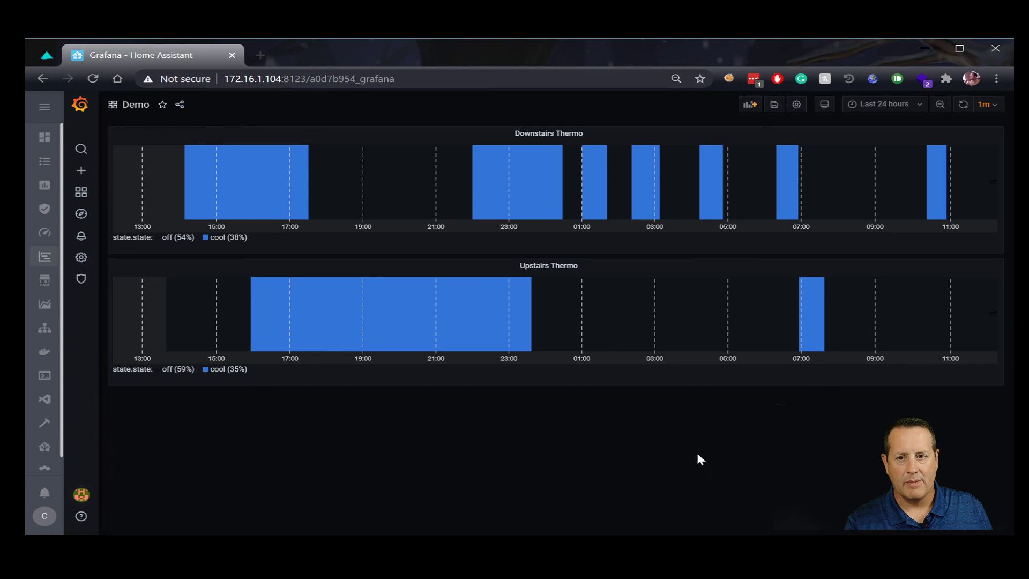
Step: Add a new panel to the Demo dashboard and set its visualization to Statusmap
mouse_move(637, 169)
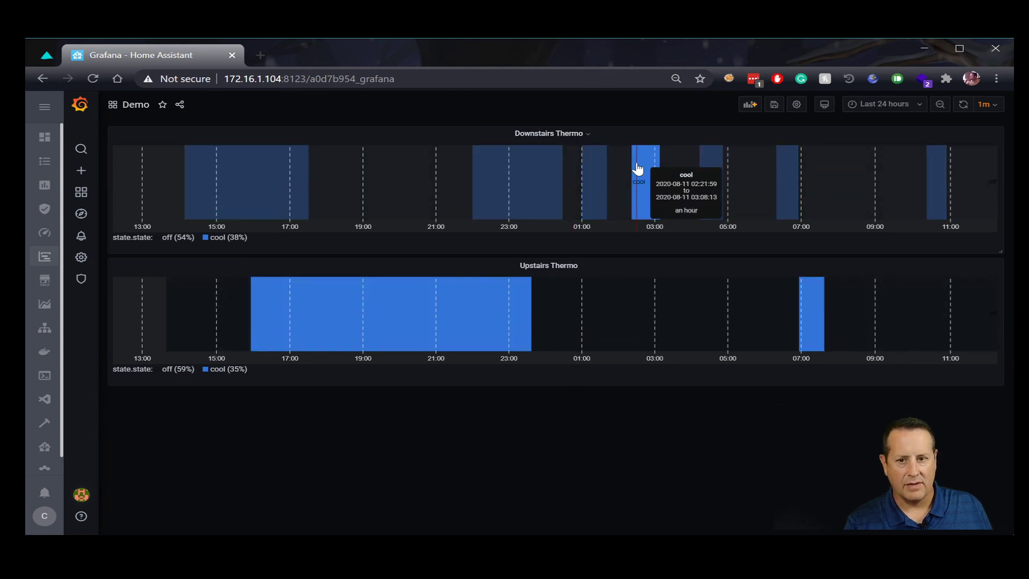
click(750, 104)
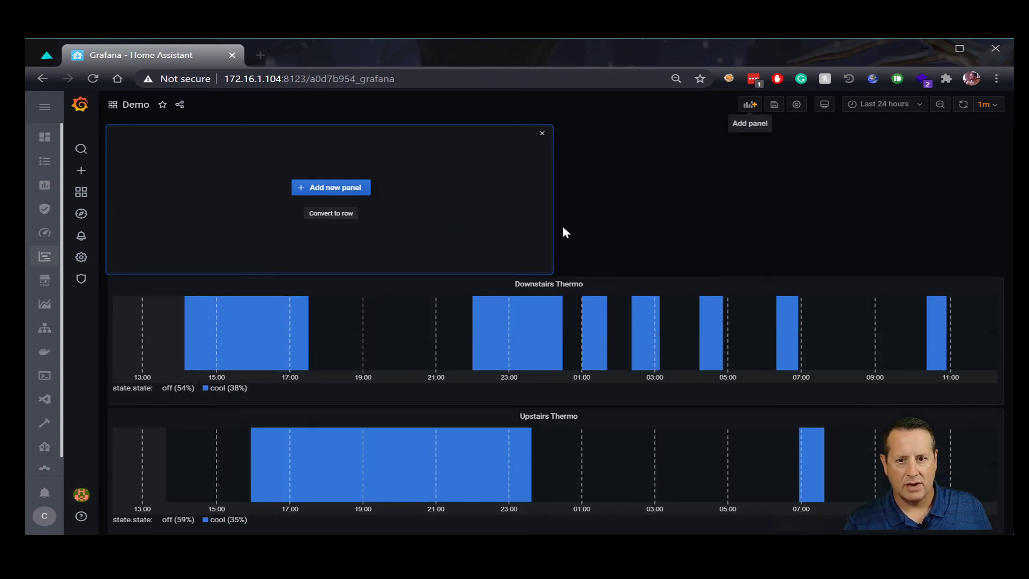
click(358, 189)
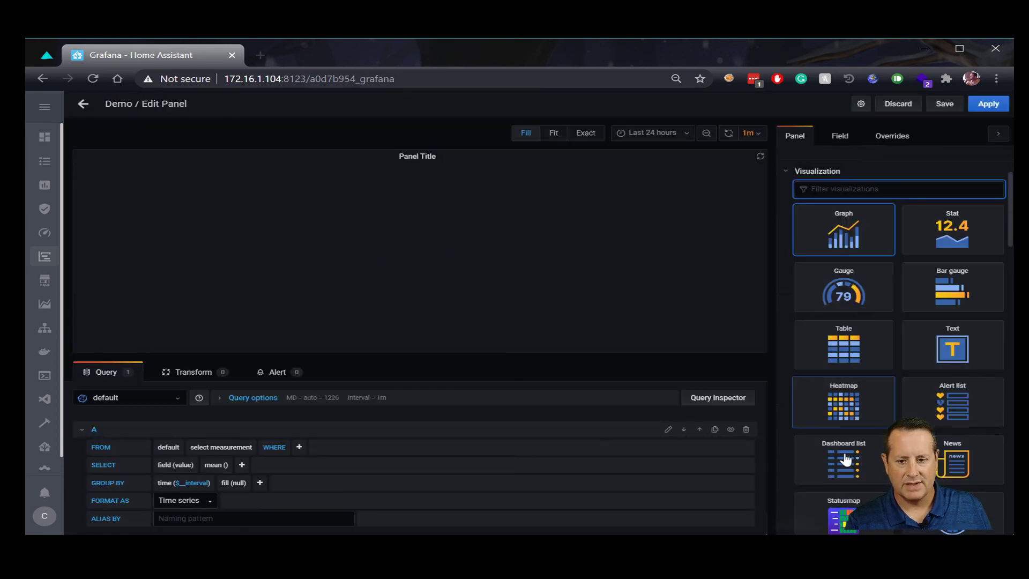
scroll(845, 460, down, 3)
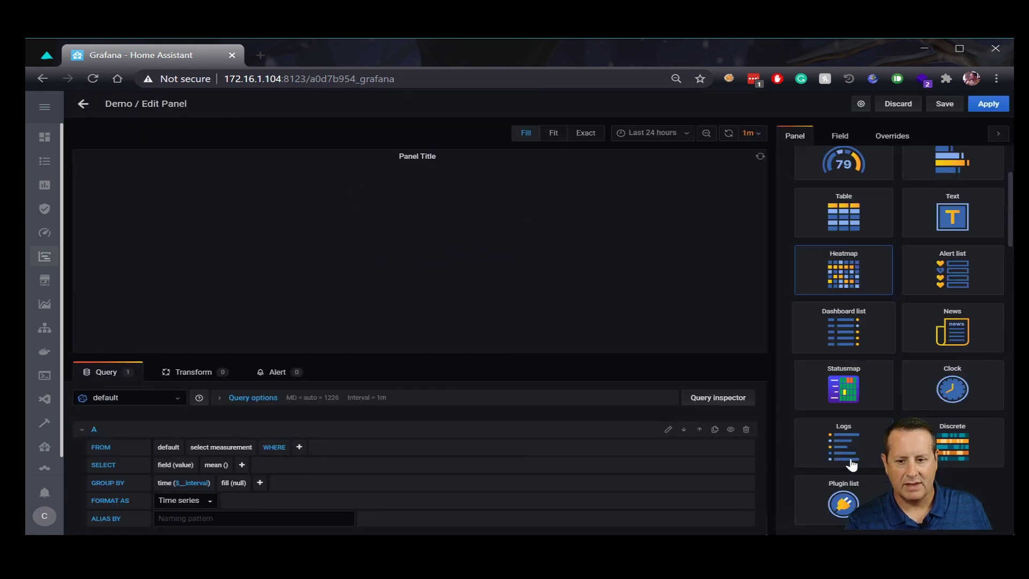
click(852, 397)
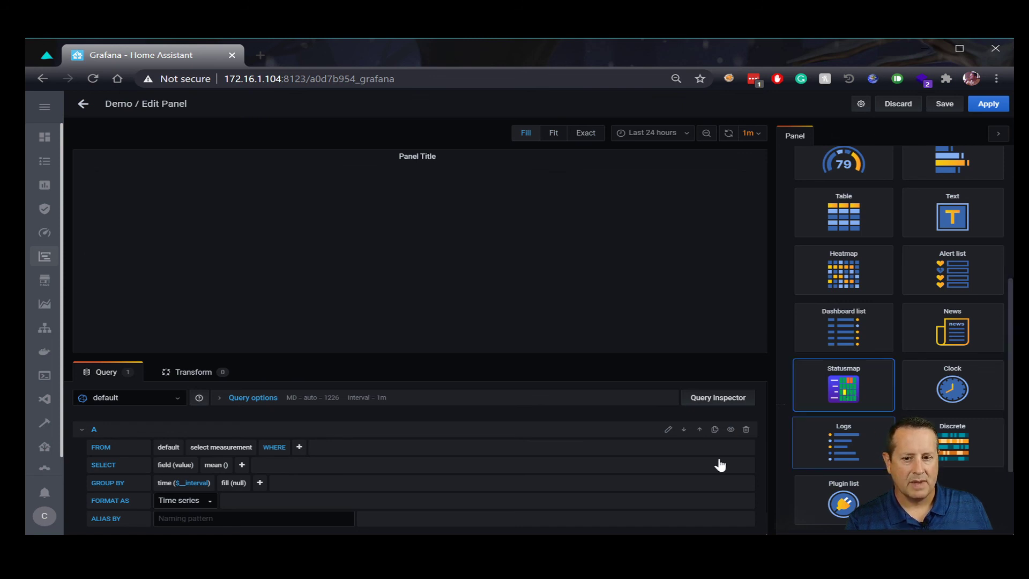
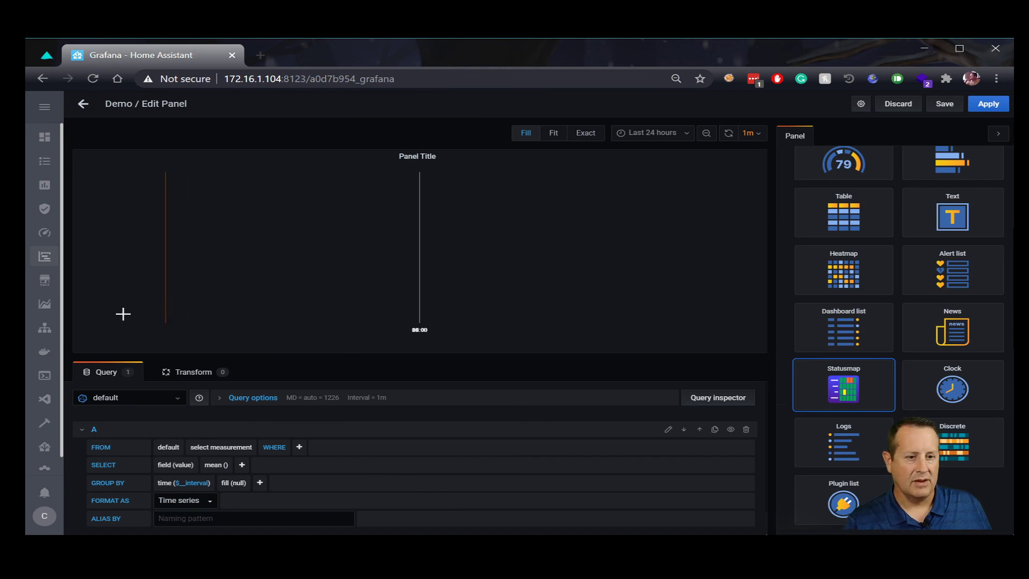
Step: Open Node-RED in a separate browser tab, examine the Motion Actions flow and return to the Grafana panel editor
click(40, 333)
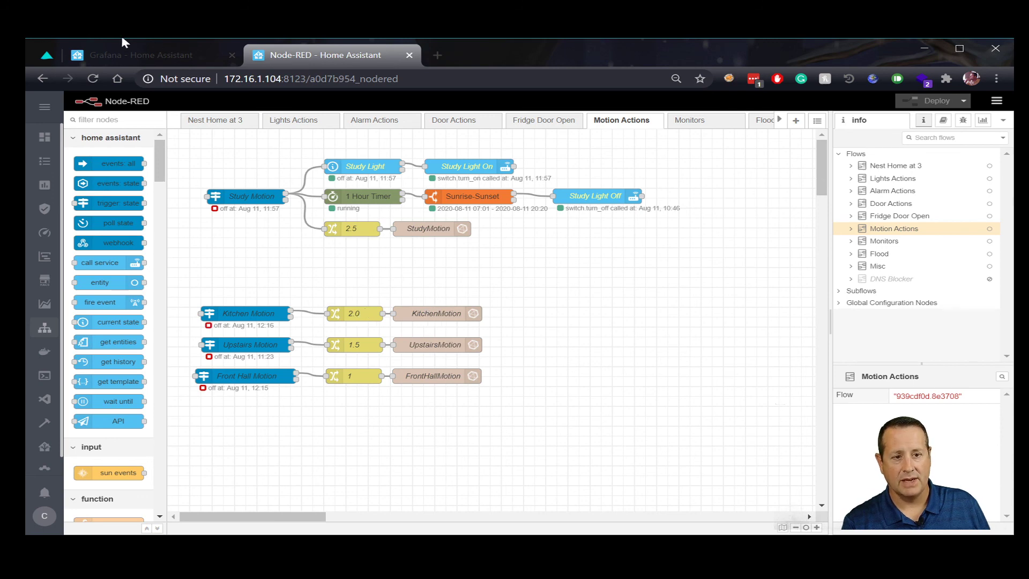
click(137, 54)
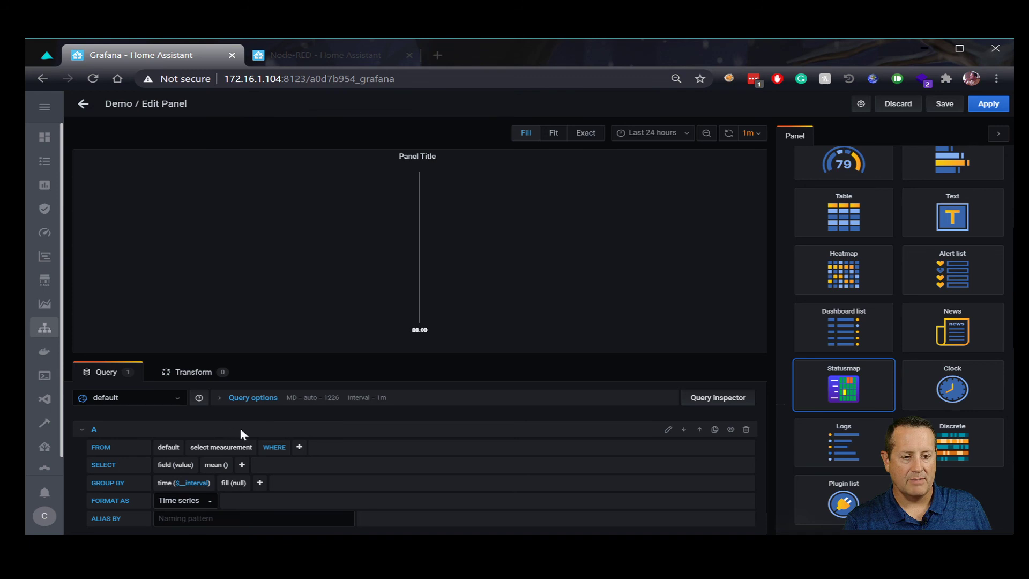
Step: Set the Statusmap query's measurement to kitchenmotion
click(226, 450)
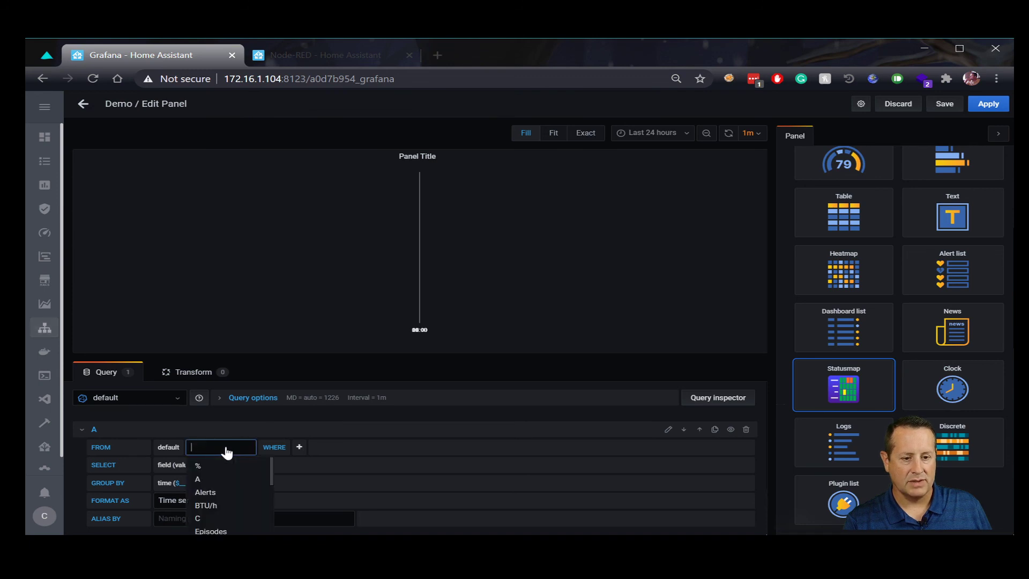
text(kitchen)
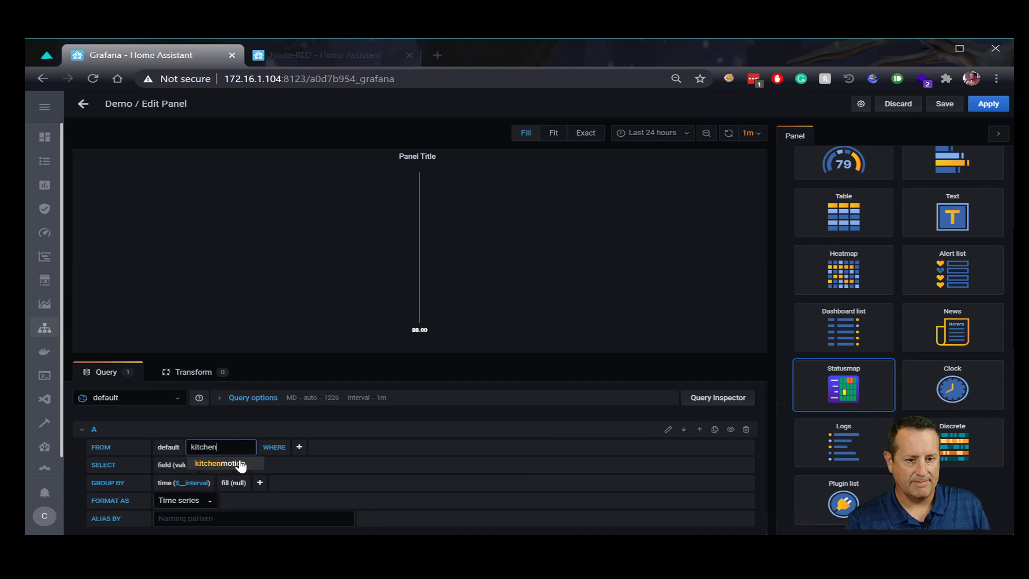
click(236, 463)
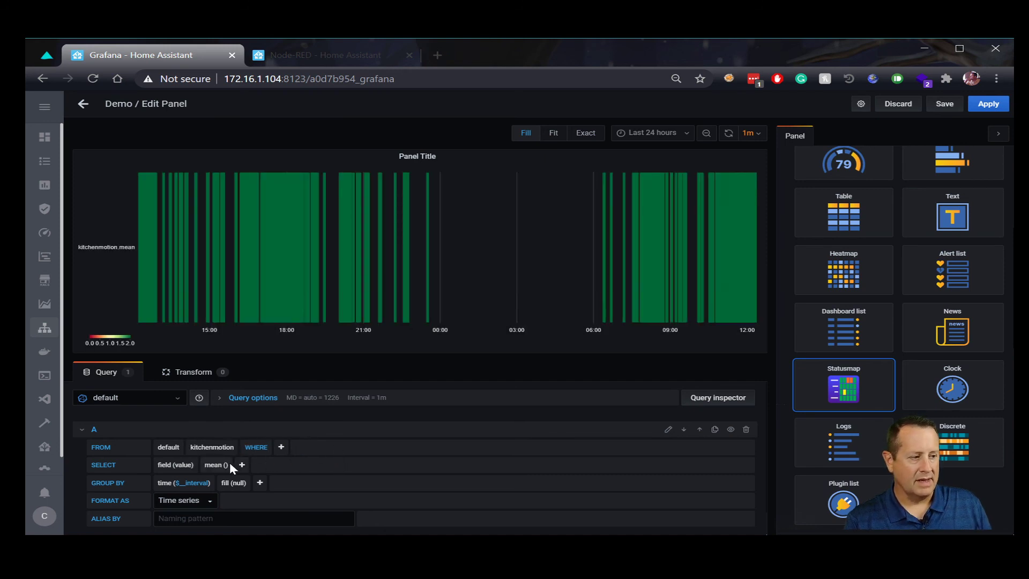
Step: Replace the mean aggregation in the kitchenmotion query with the max selector
click(185, 469)
click(337, 468)
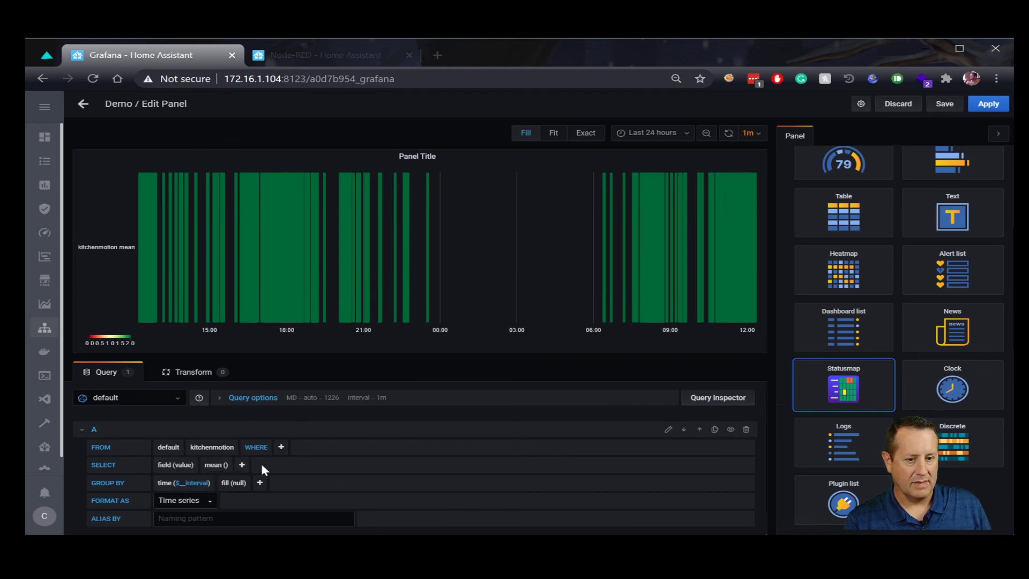
click(213, 467)
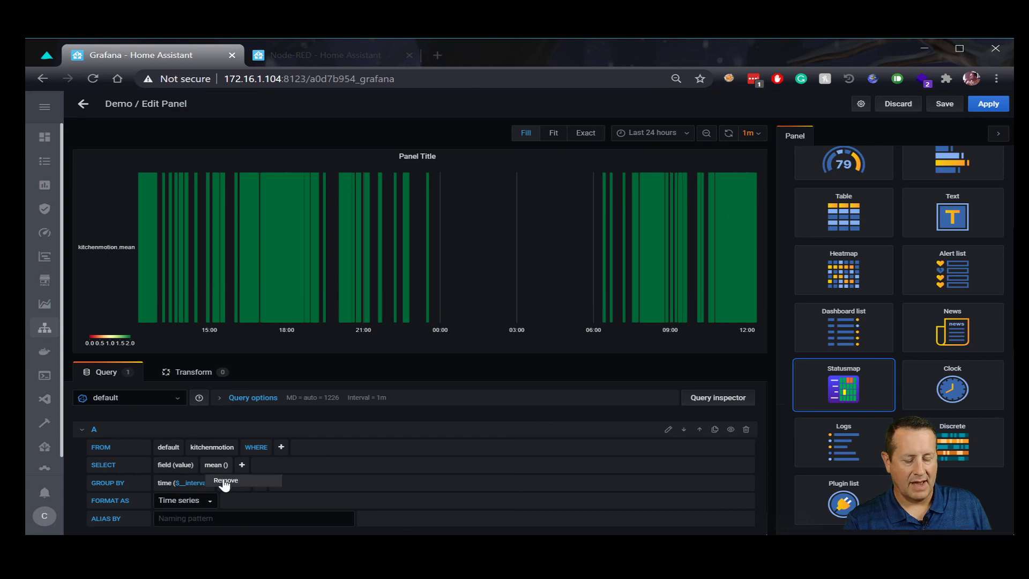
click(225, 482)
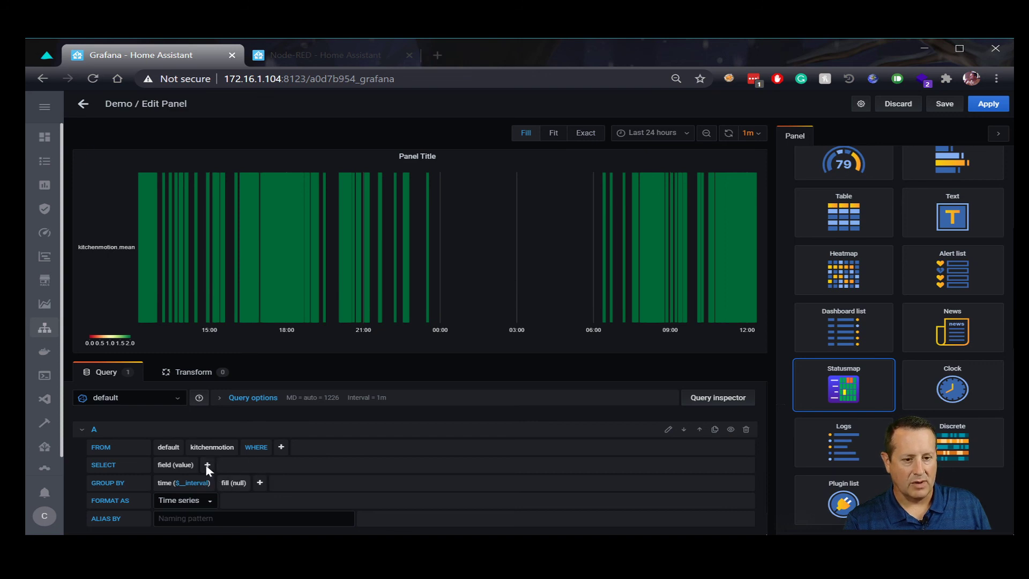
click(207, 465)
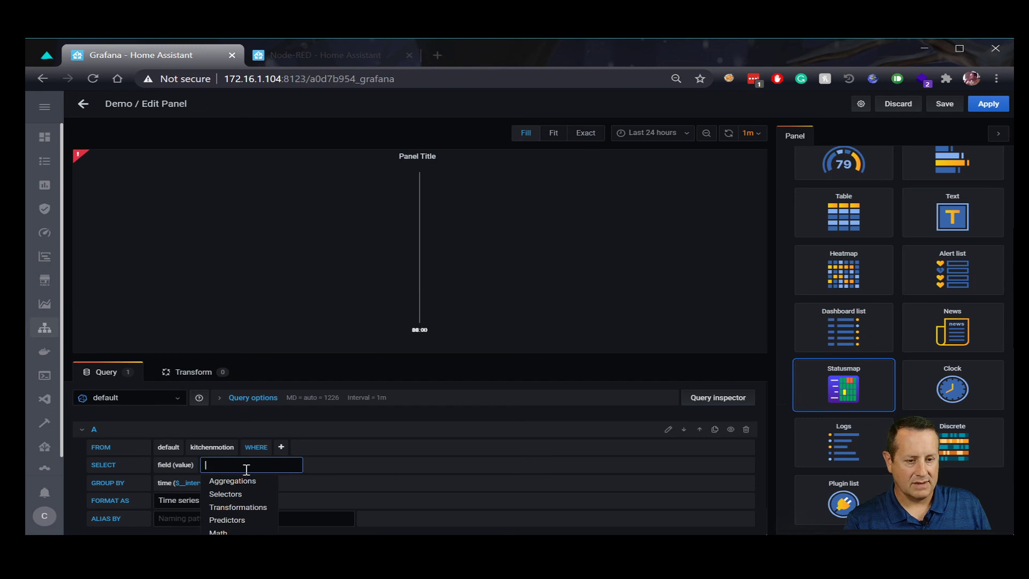
text(max)
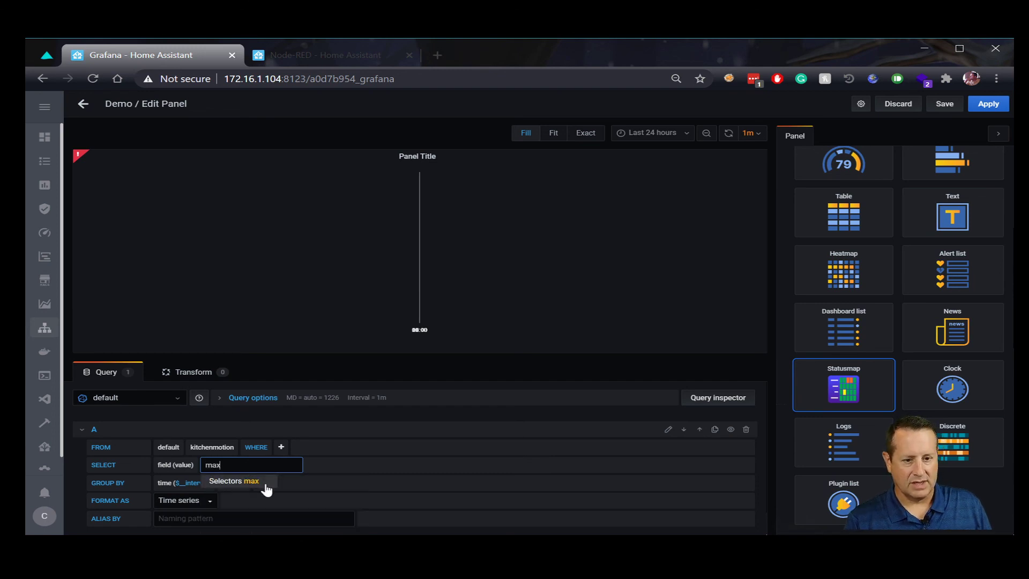
click(265, 485)
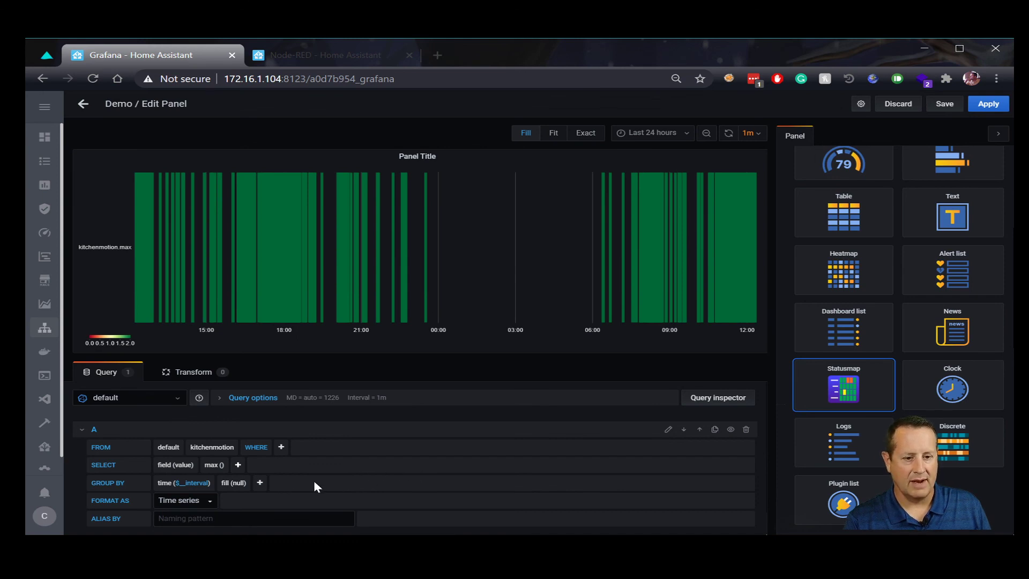
Step: Set the kitchenmotion query's fill value to 0 and its alias to Kitchen
click(236, 484)
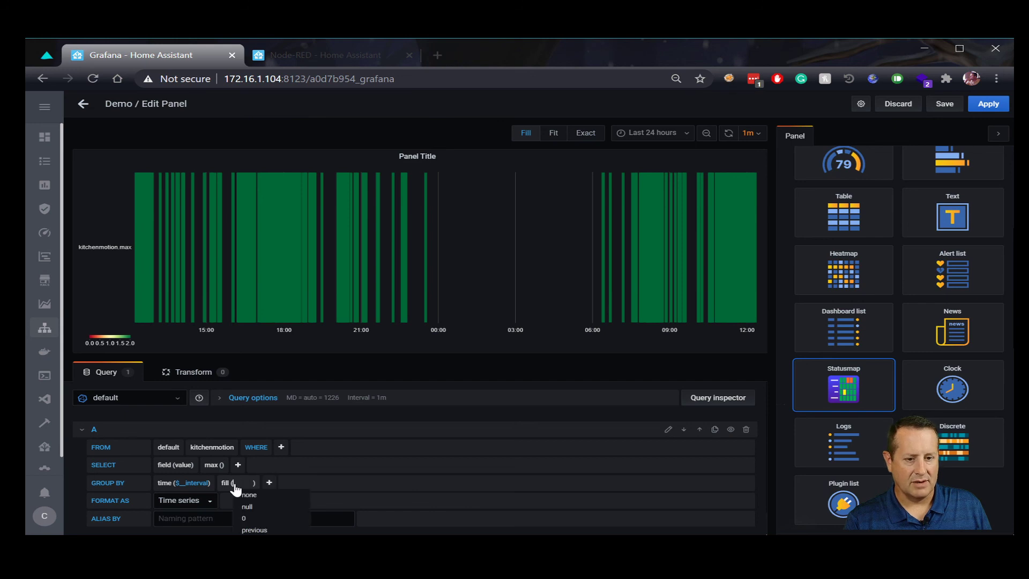
click(254, 524)
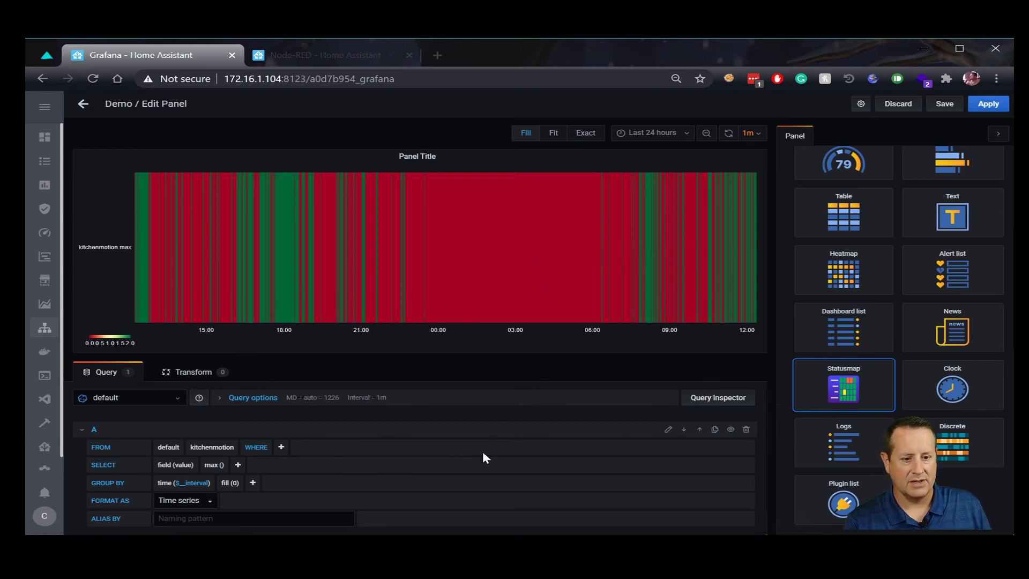
scroll(482, 458, down, 1)
click(274, 494)
text(Ki)
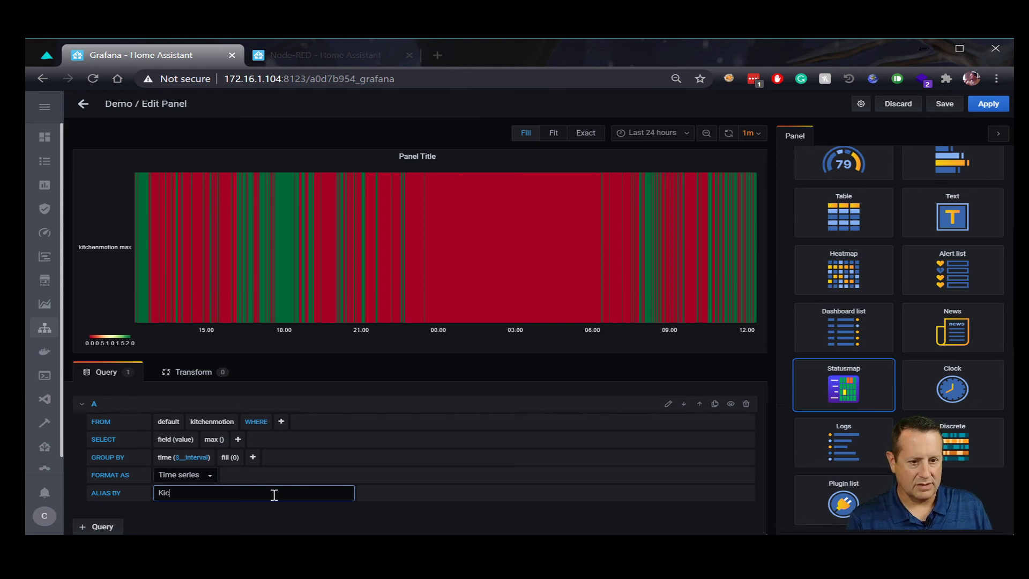
text(tchen)
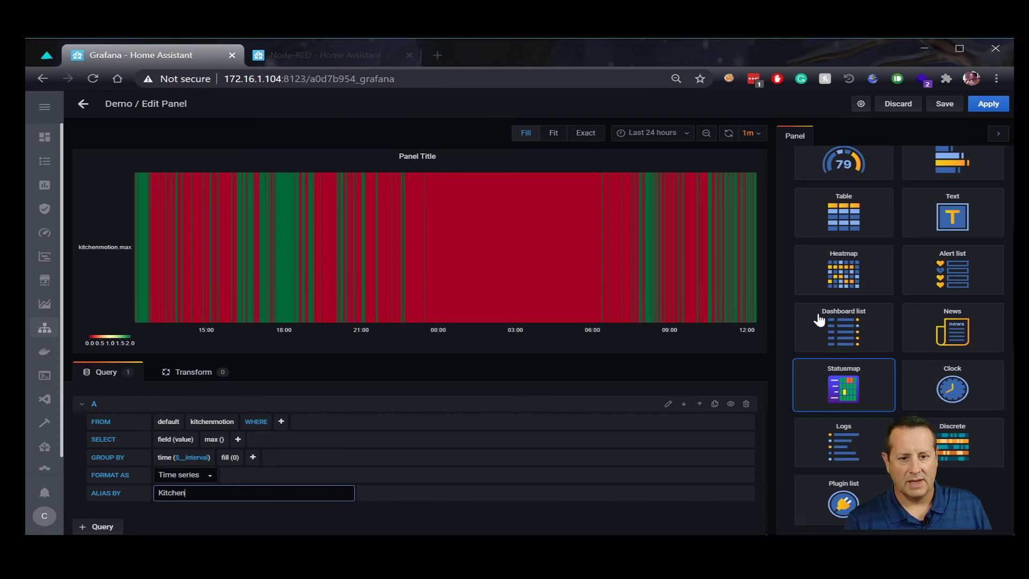
Step: Change the Statusmap panel's title to Motion
scroll(818, 322, up, 5)
triple_click(796, 184)
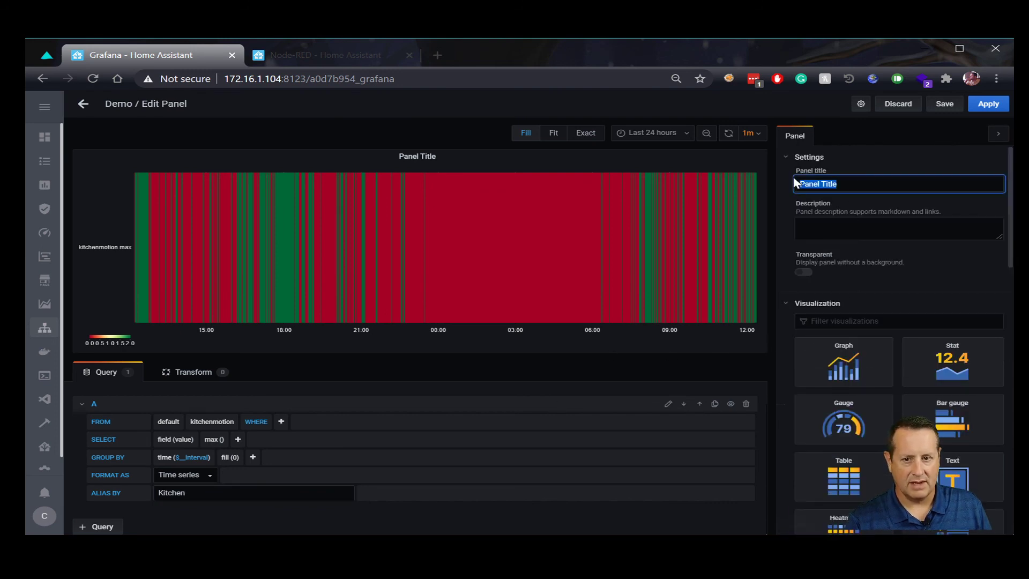
text(Motion)
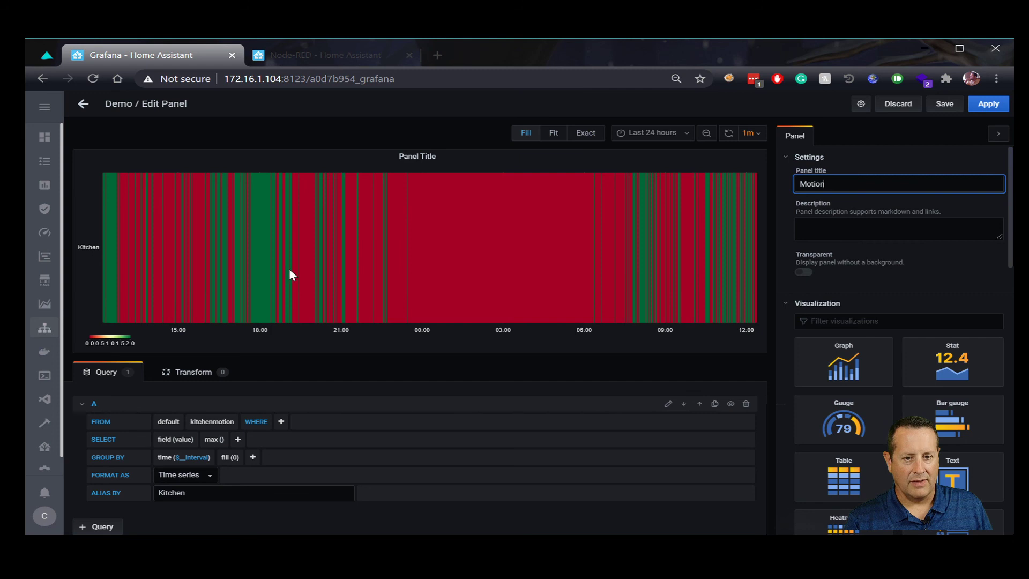
click(375, 253)
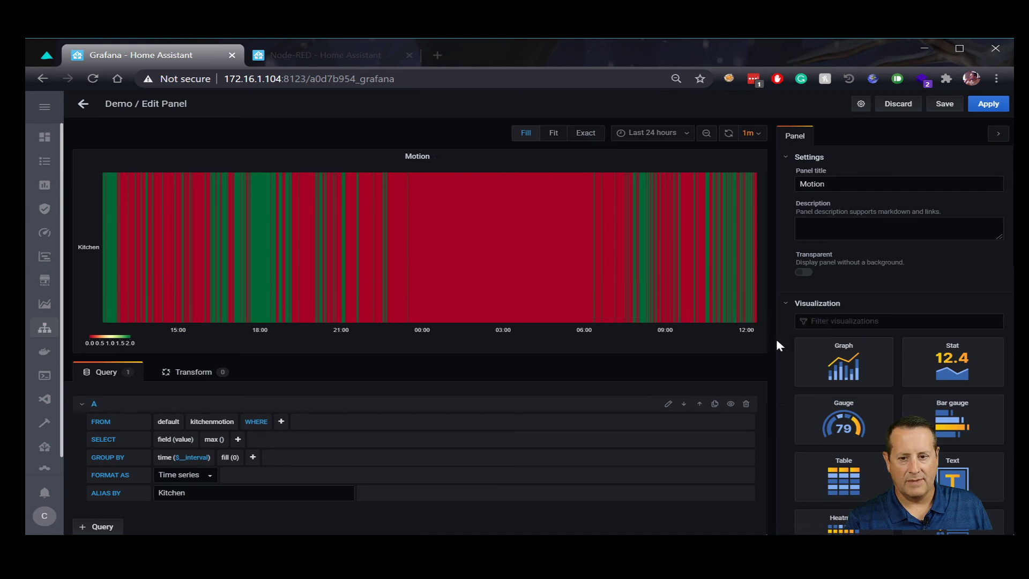
Step: Set the Statusmap's spectrum color scheme to PuBuGn
scroll(779, 338, down, 2)
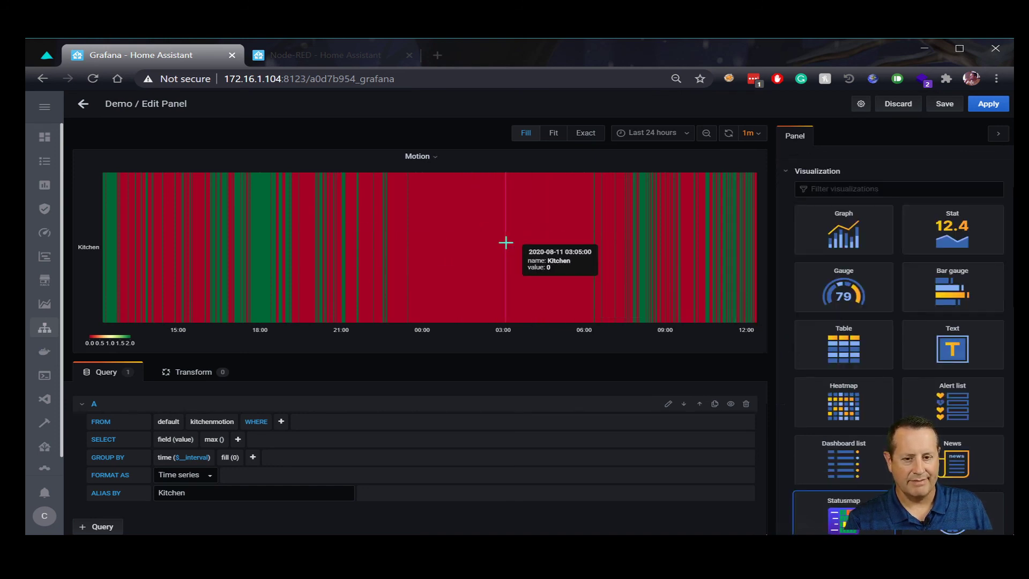
scroll(783, 355, down, 2)
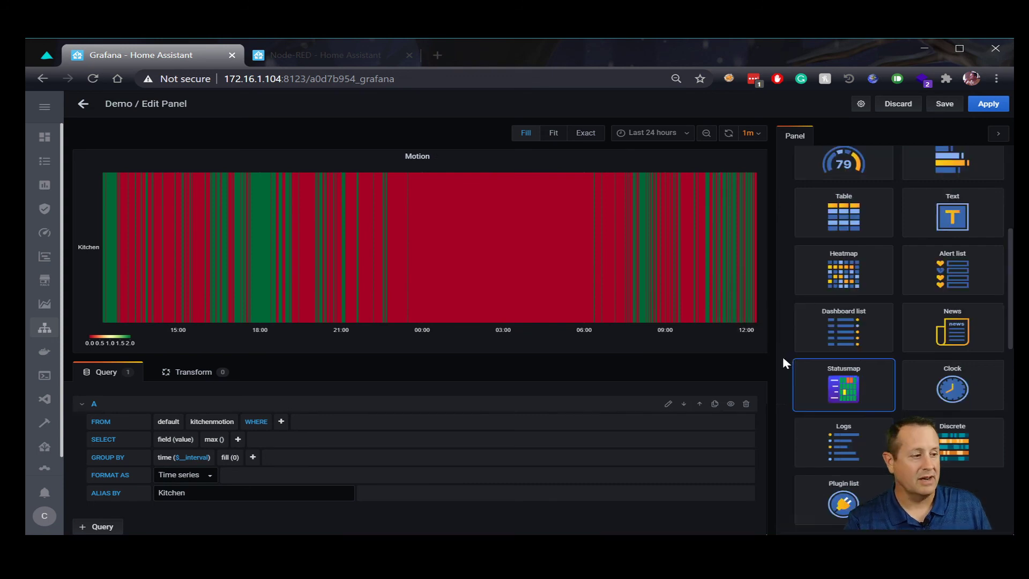
scroll(782, 356, down, 7)
scroll(782, 356, up, 3)
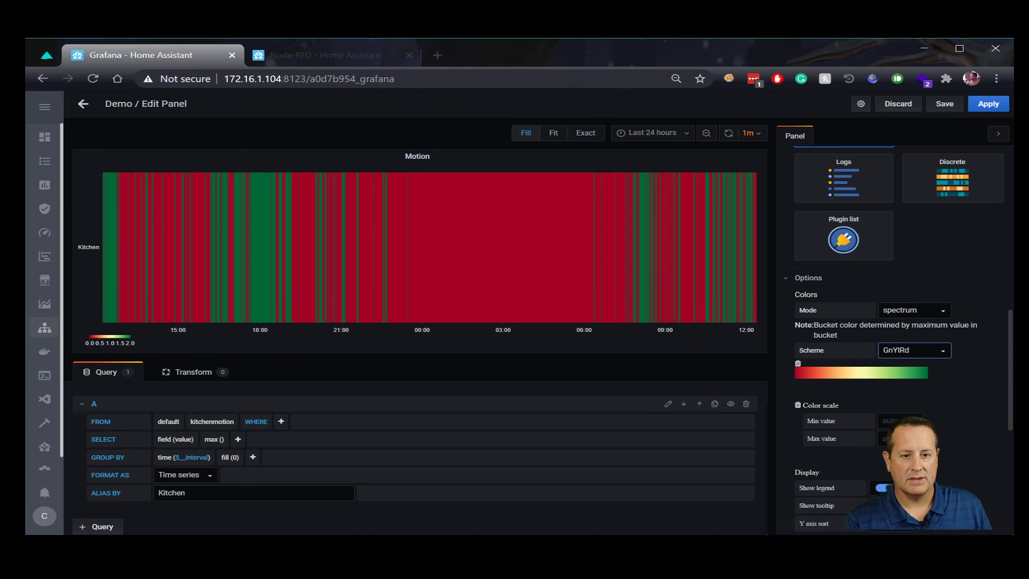
key(Down)
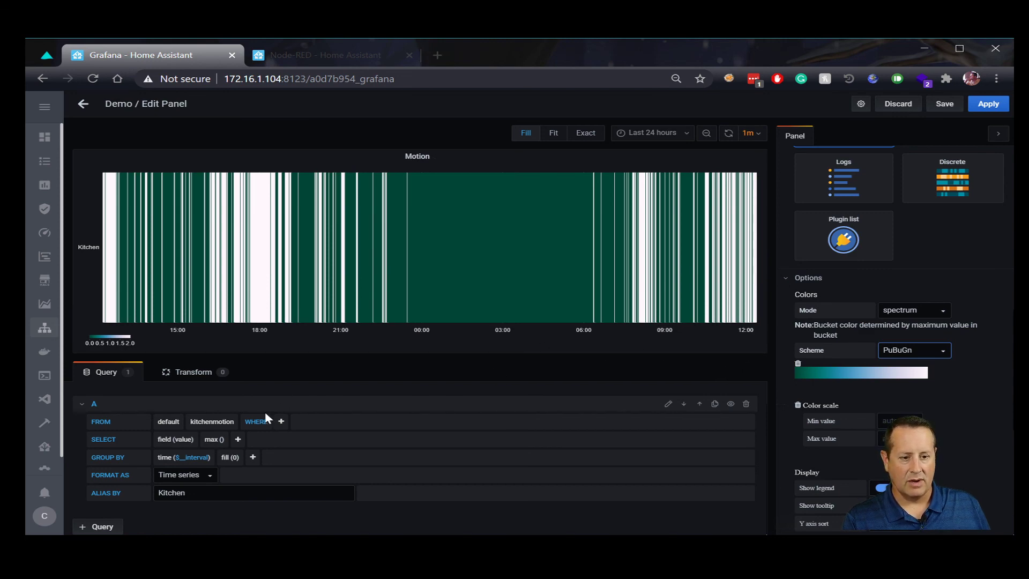
Step: Add a second query to the Motion panel with fronthallmotion as its measurement
click(103, 527)
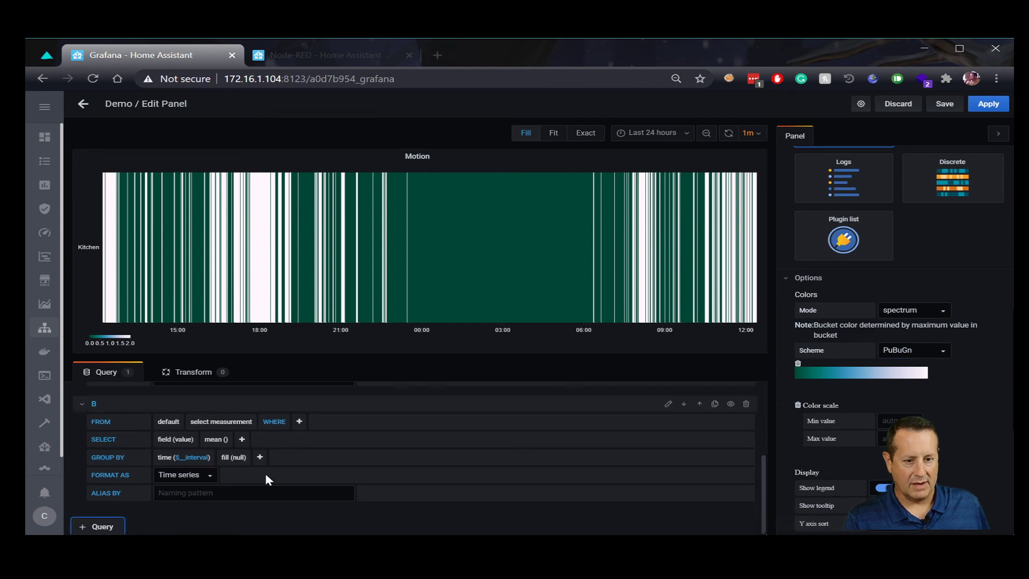
click(234, 422)
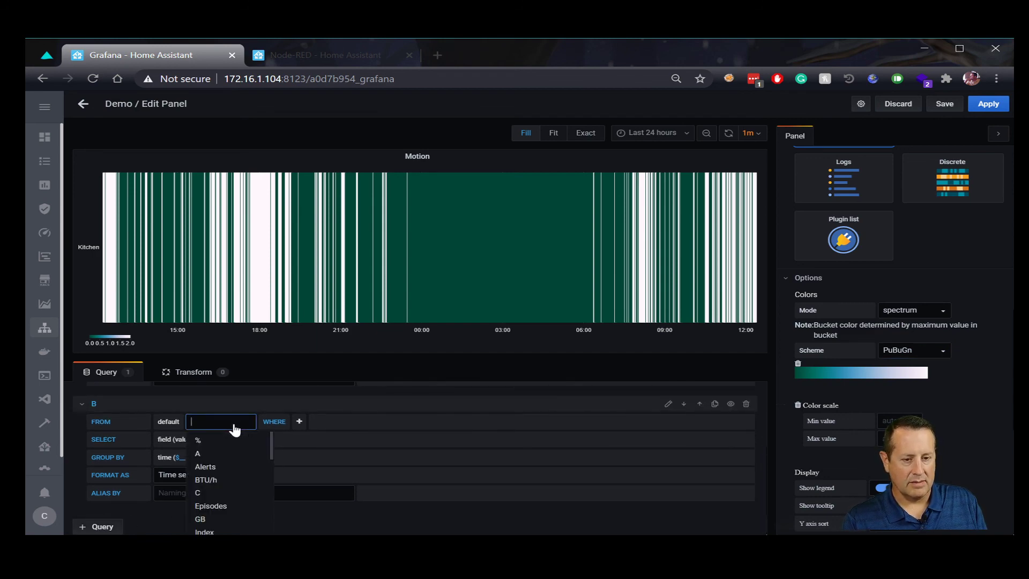
text(fr)
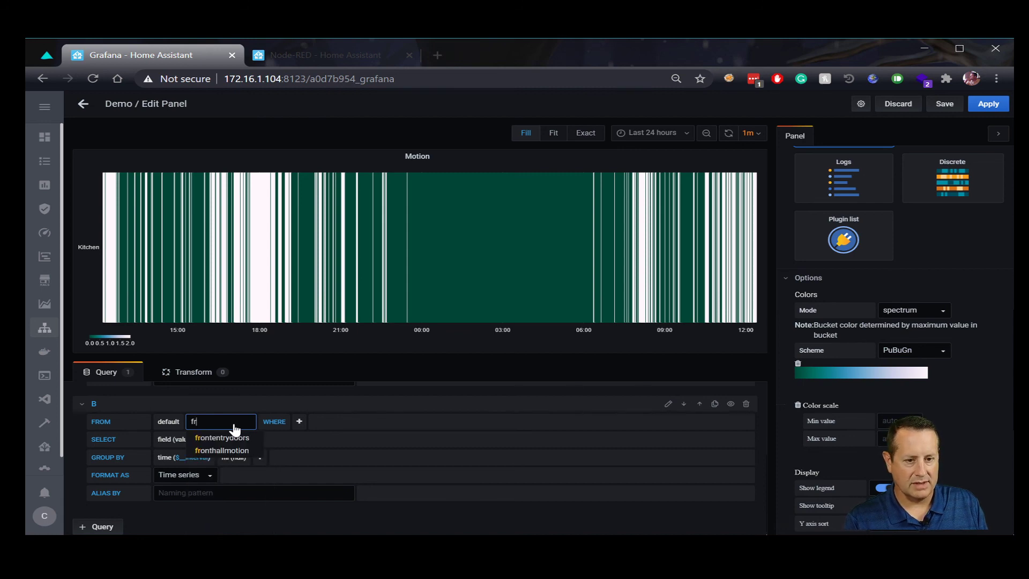
click(239, 451)
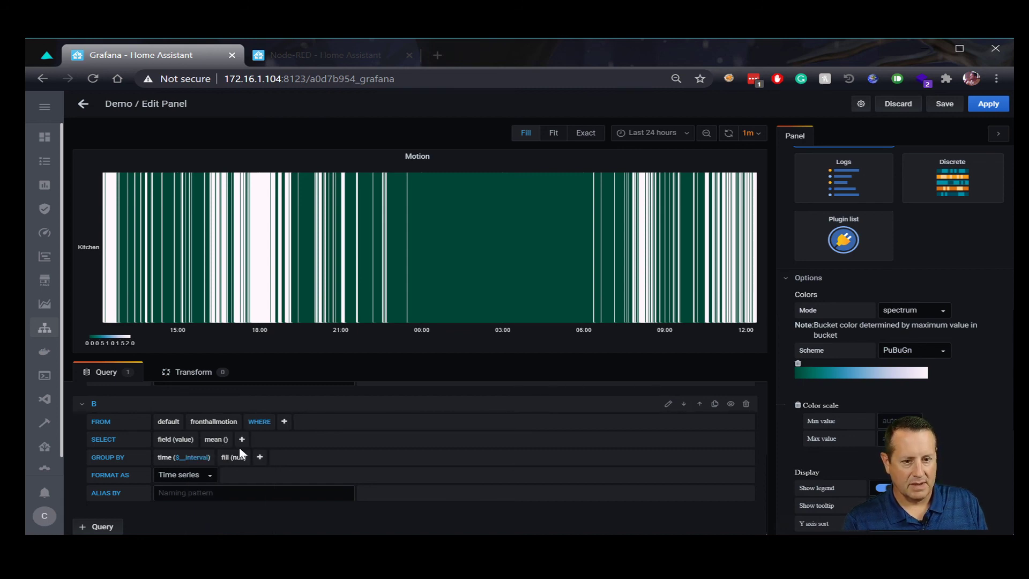
Step: Check the Motion Actions flow in Node-RED, return to Grafana and set the fronthallmotion query's fill value to 0
click(300, 58)
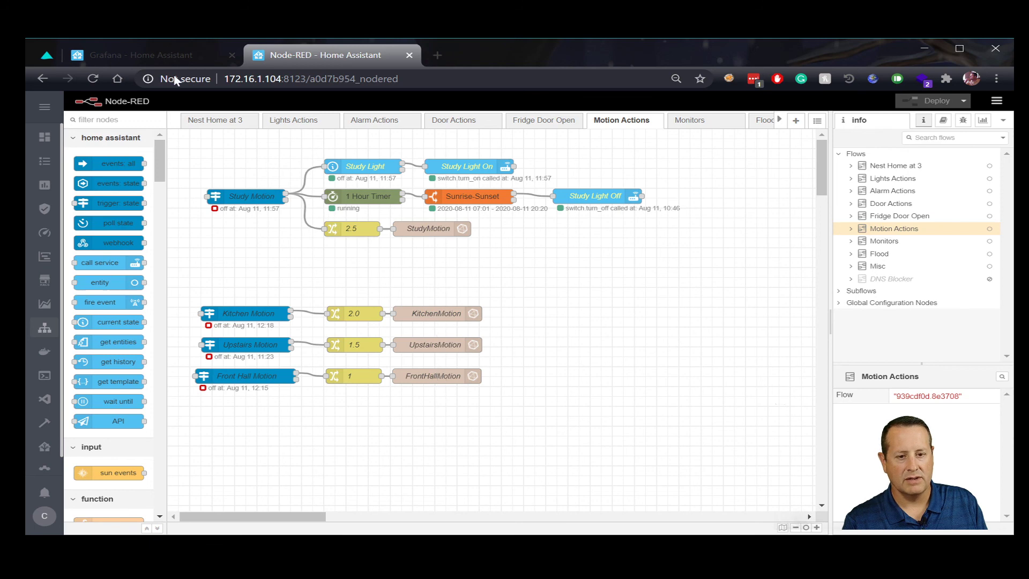
click(161, 58)
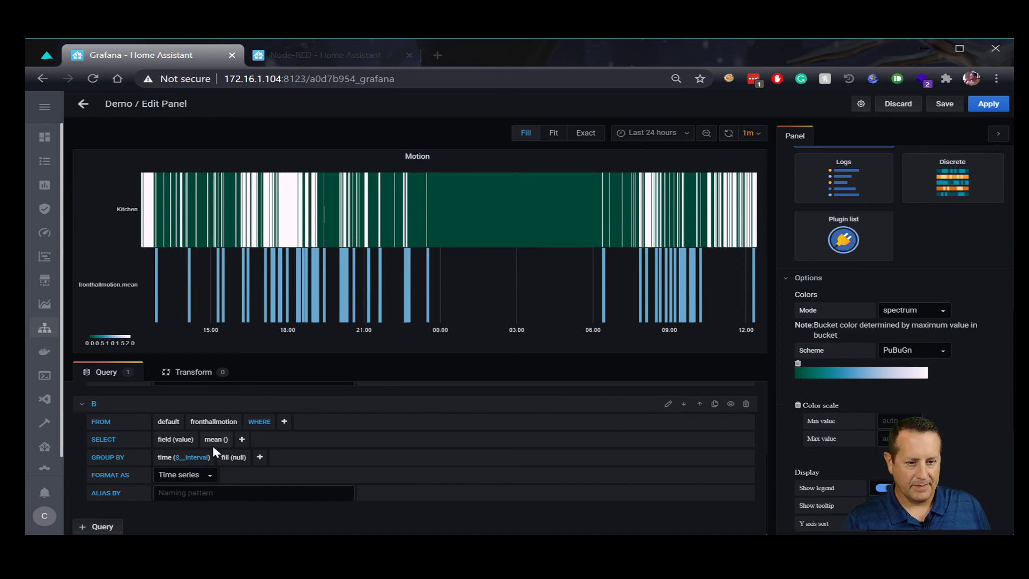
click(242, 461)
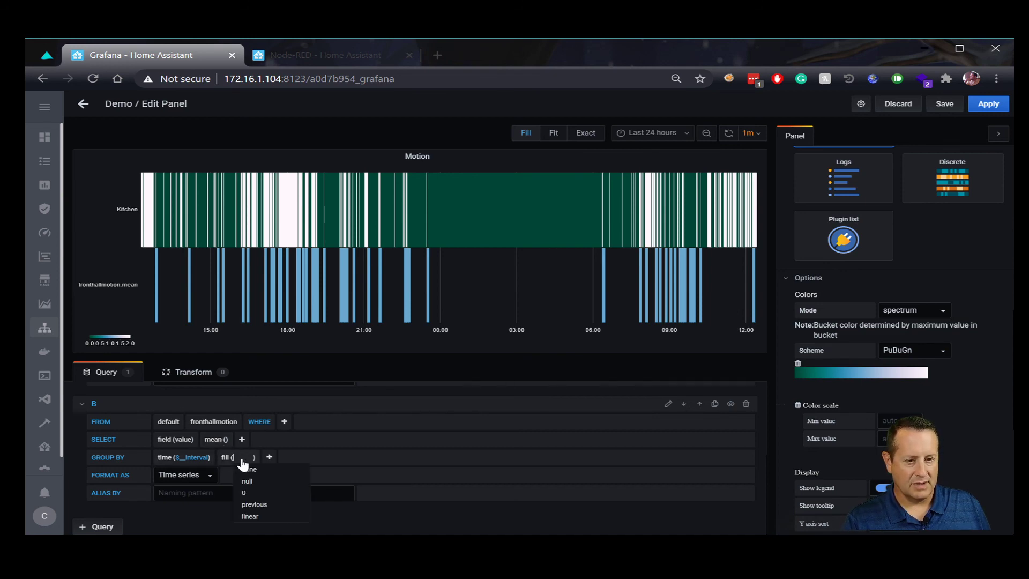
click(260, 493)
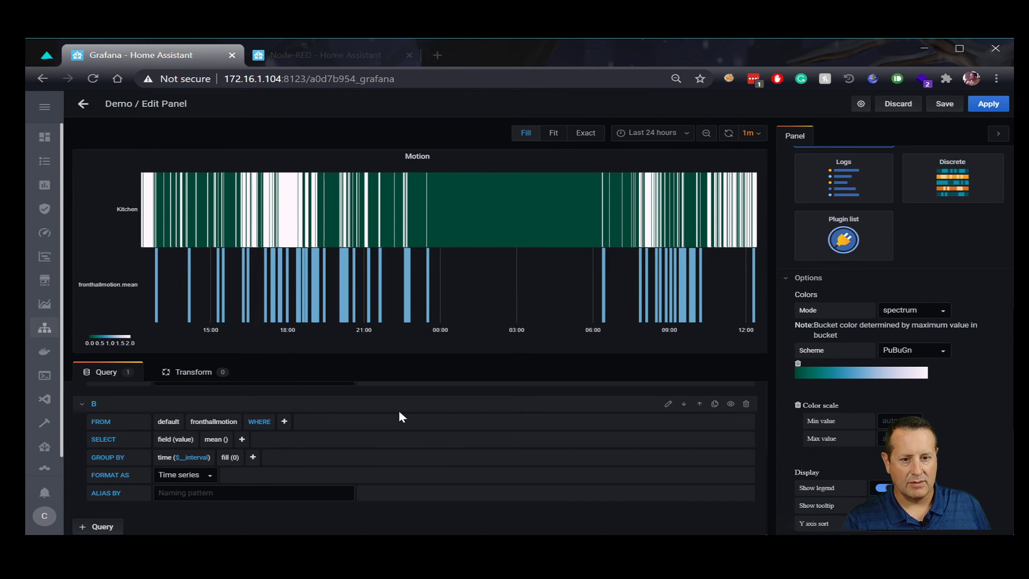
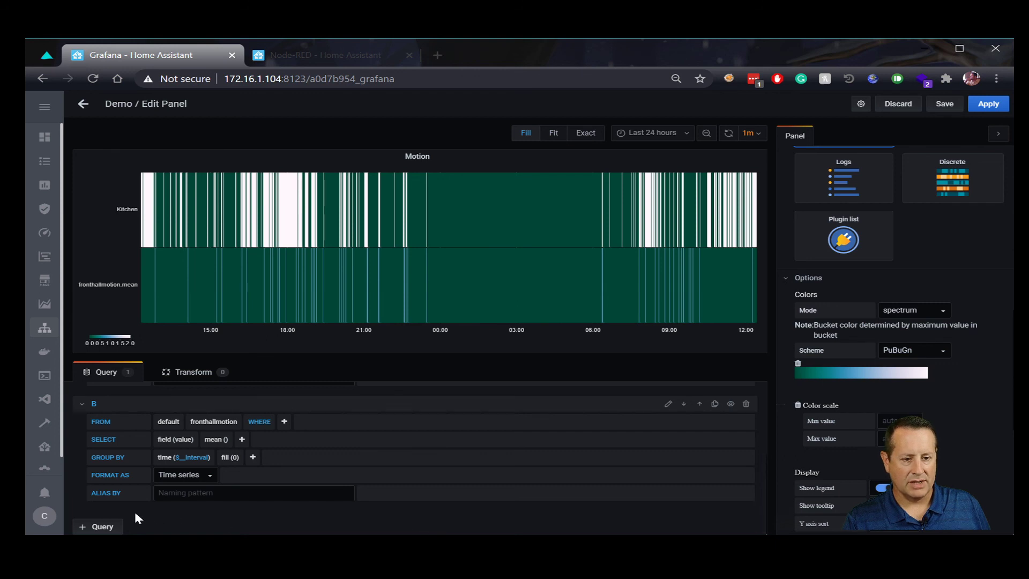
Step: Add a third query to the Motion panel with the measurement upstairsmotion and a fill value of 0
click(111, 527)
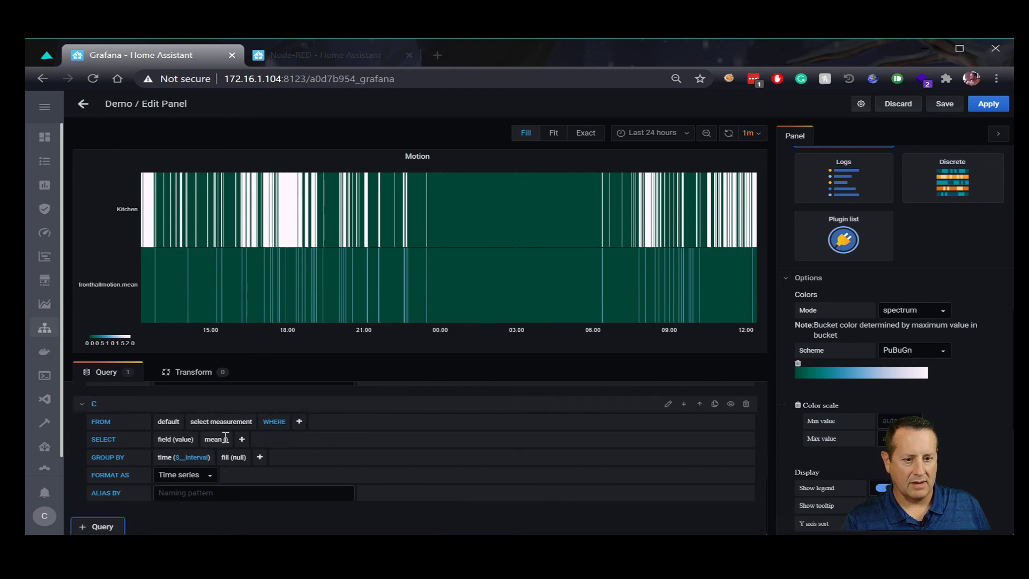
click(235, 429)
text(ups)
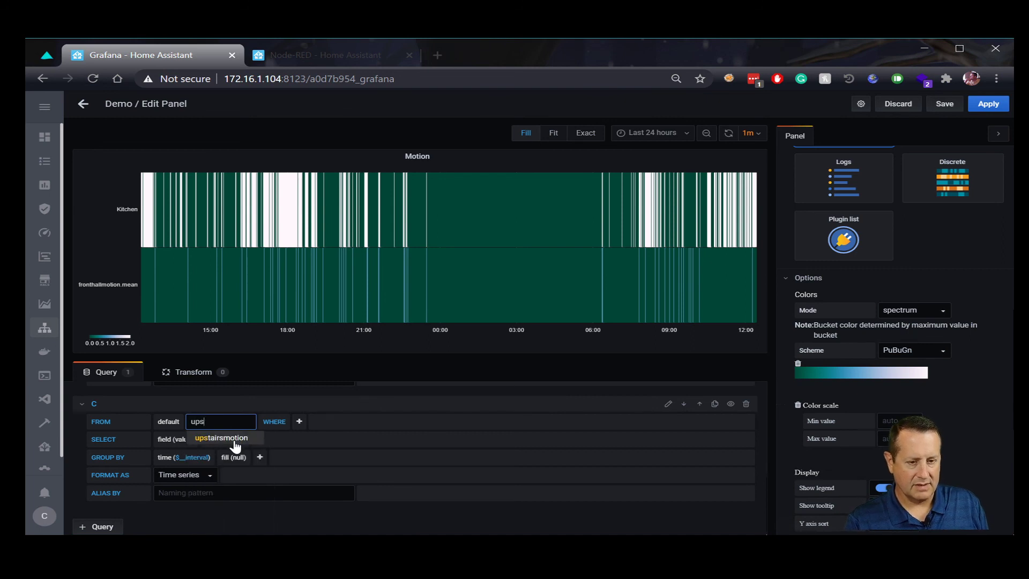
click(235, 445)
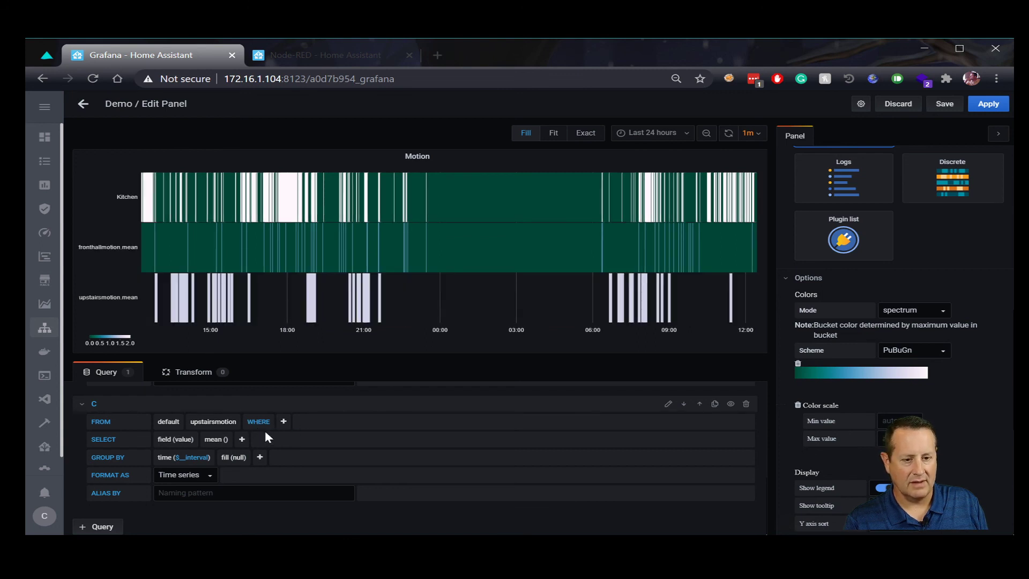
click(236, 459)
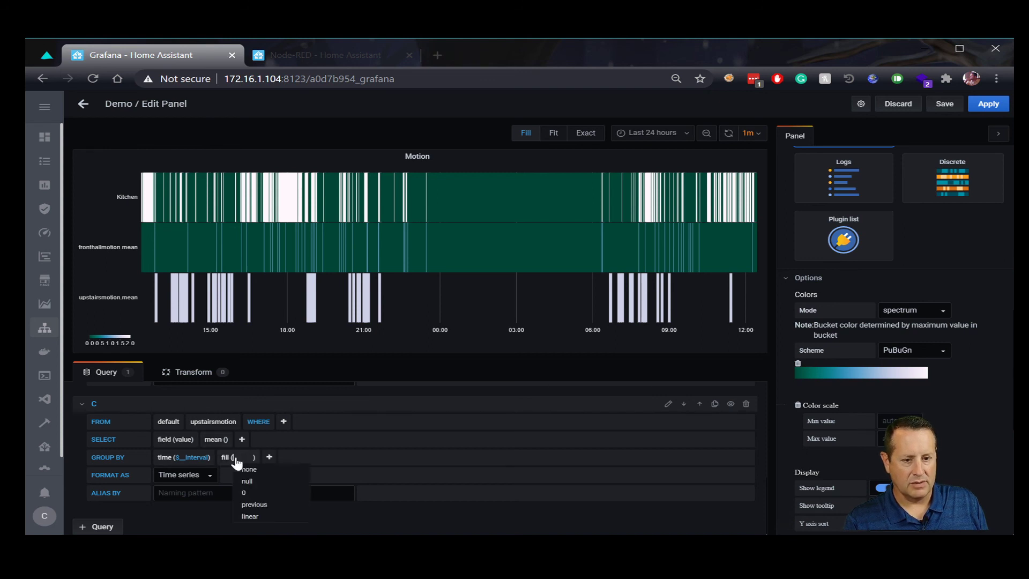
click(262, 493)
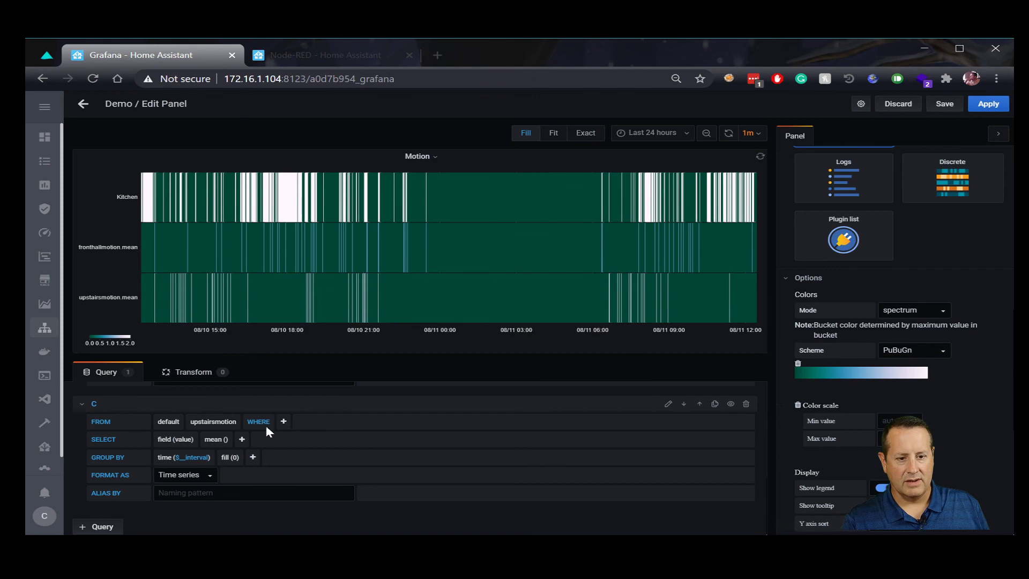
Step: Switch the upstairsmotion query's fill to null to compare the display, and set it back to 0
click(235, 457)
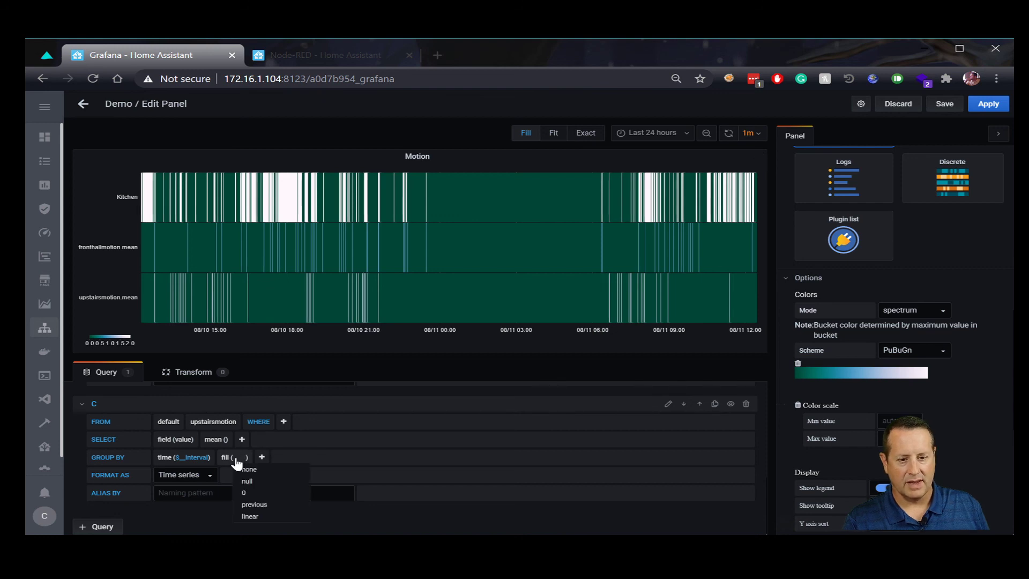
click(256, 482)
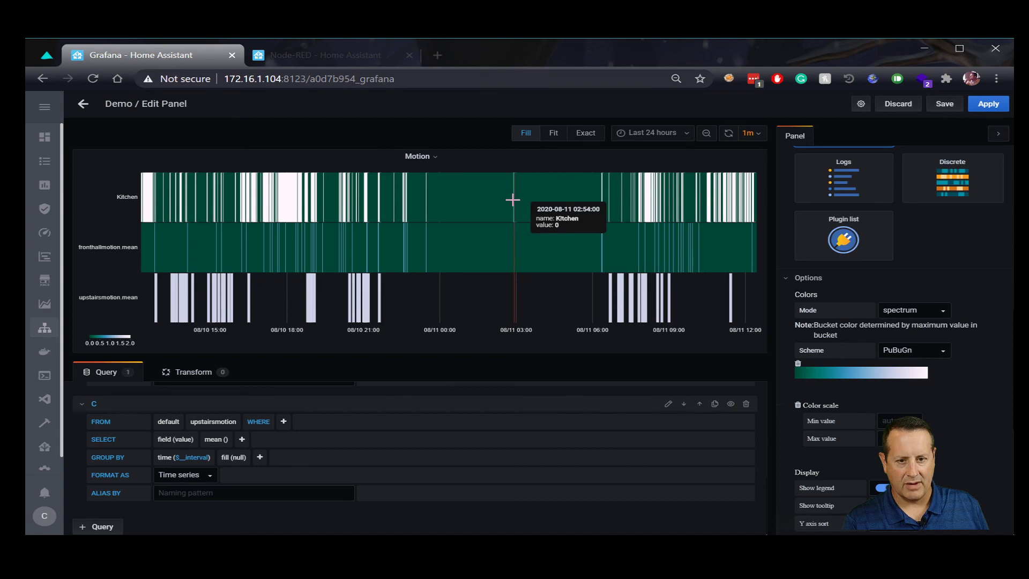
click(235, 458)
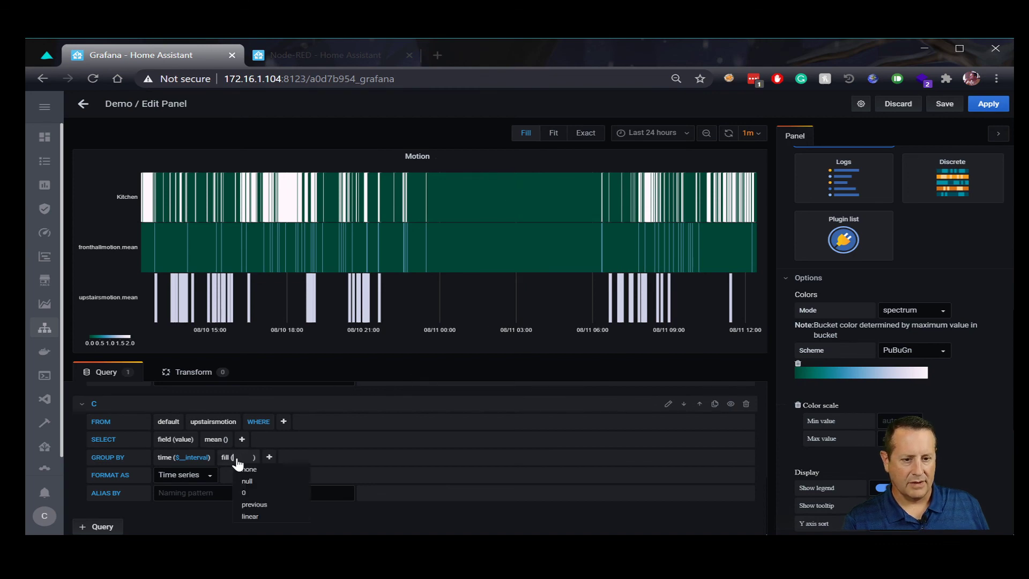
click(245, 493)
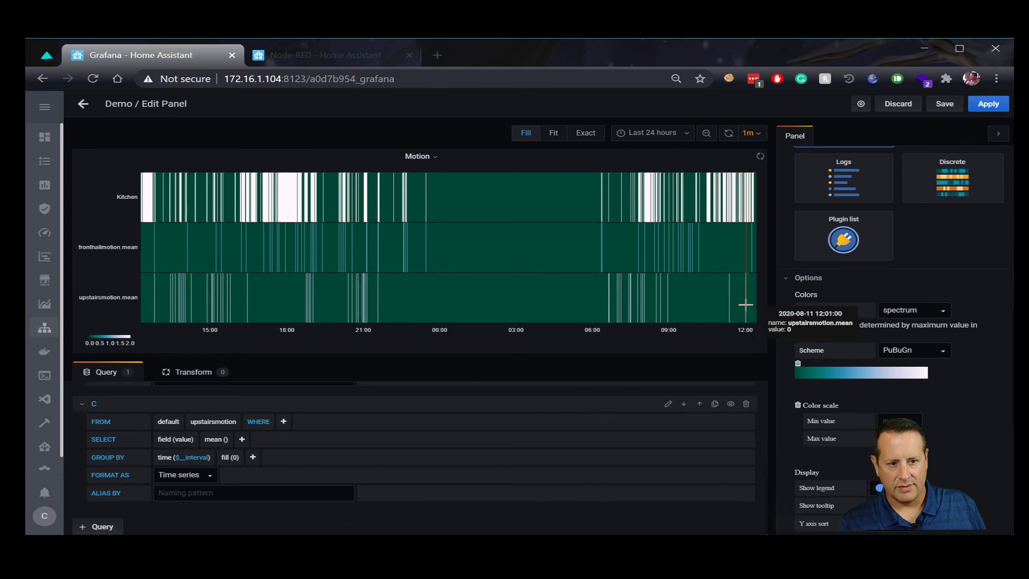
Step: Set the upstairsmotion query's alias to Upstairs and the fronthallmotion query's alias to Front Hall
click(255, 495)
text(Upstairs)
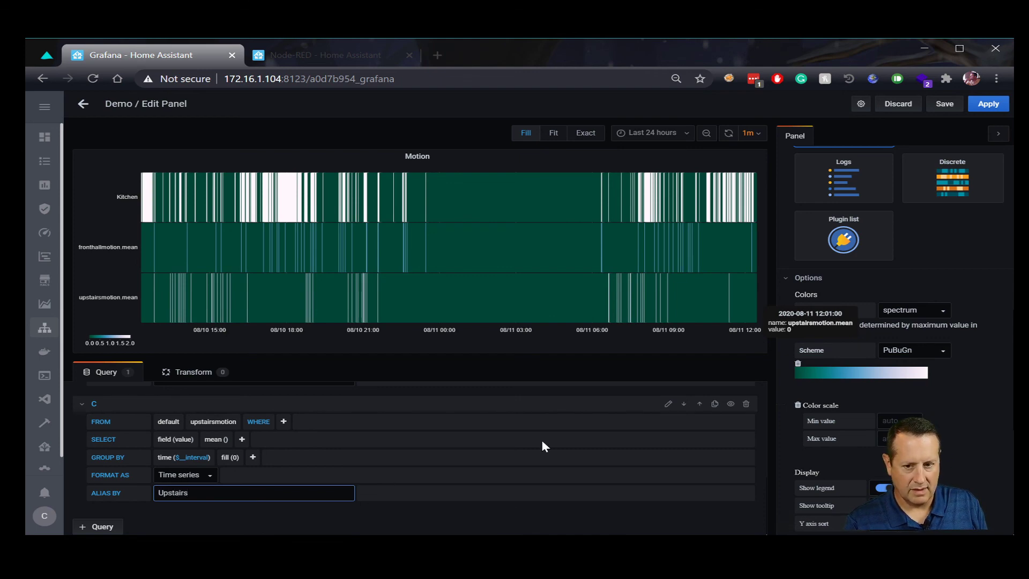
scroll(614, 466, up, 3)
click(263, 513)
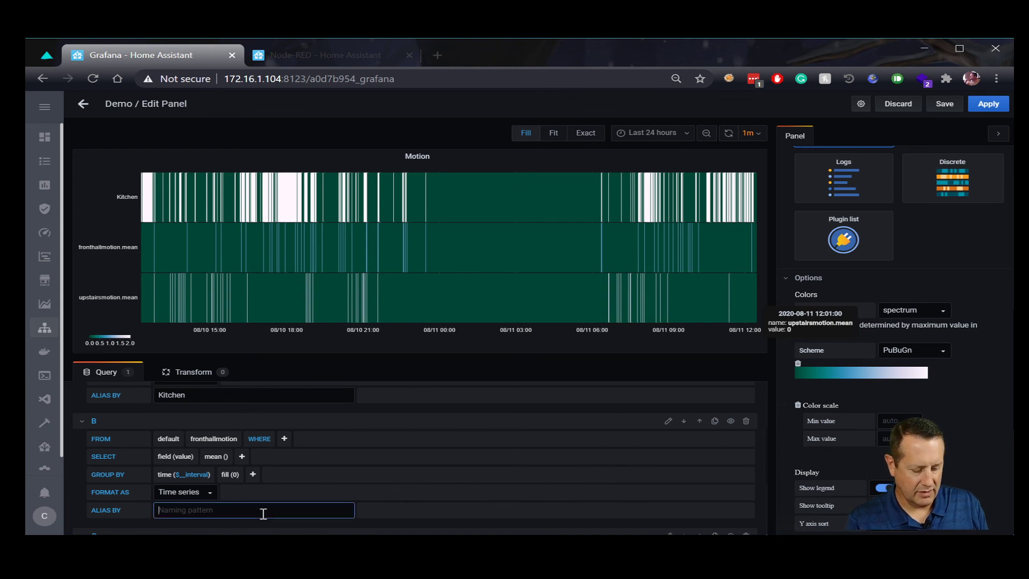
text(Front Hall)
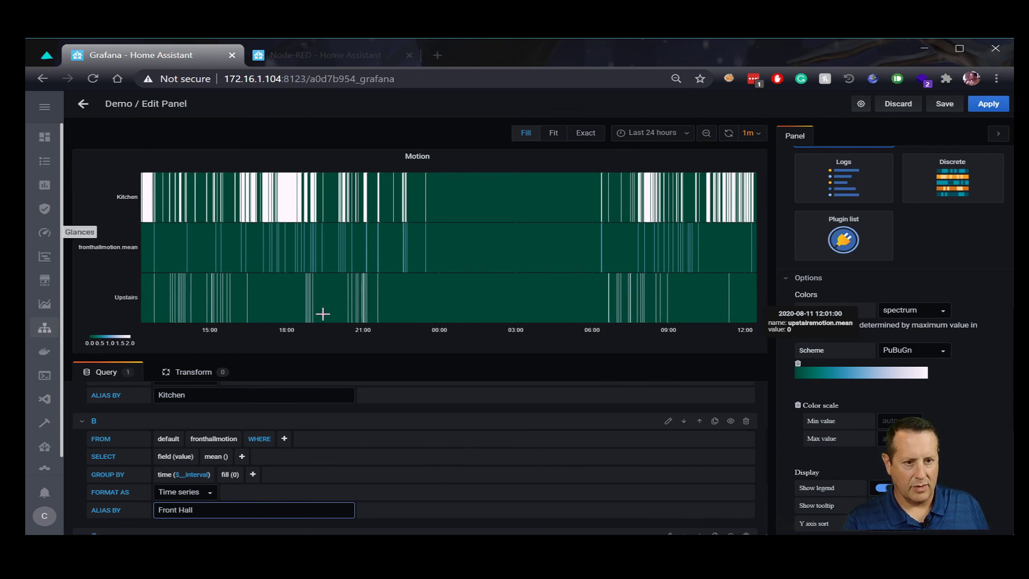
click(483, 377)
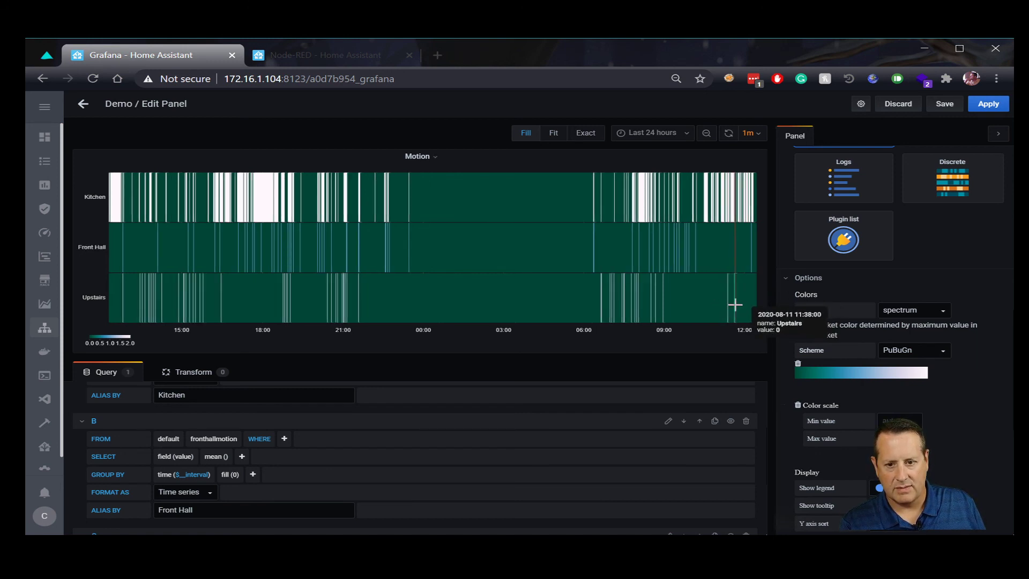
drag(771, 307, 760, 300)
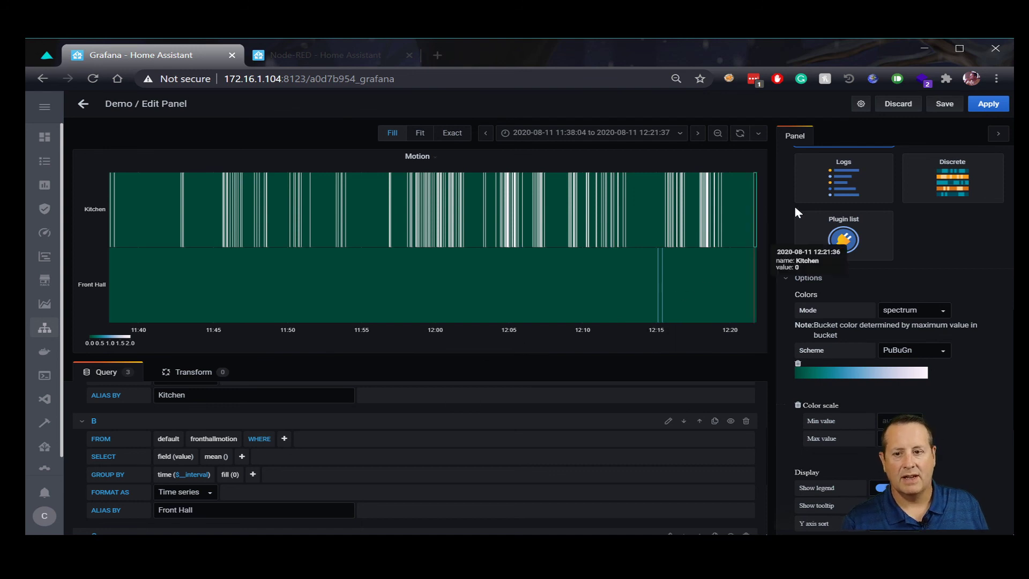
Step: Apply the Motion panel changes and save the Demo dashboard
click(989, 104)
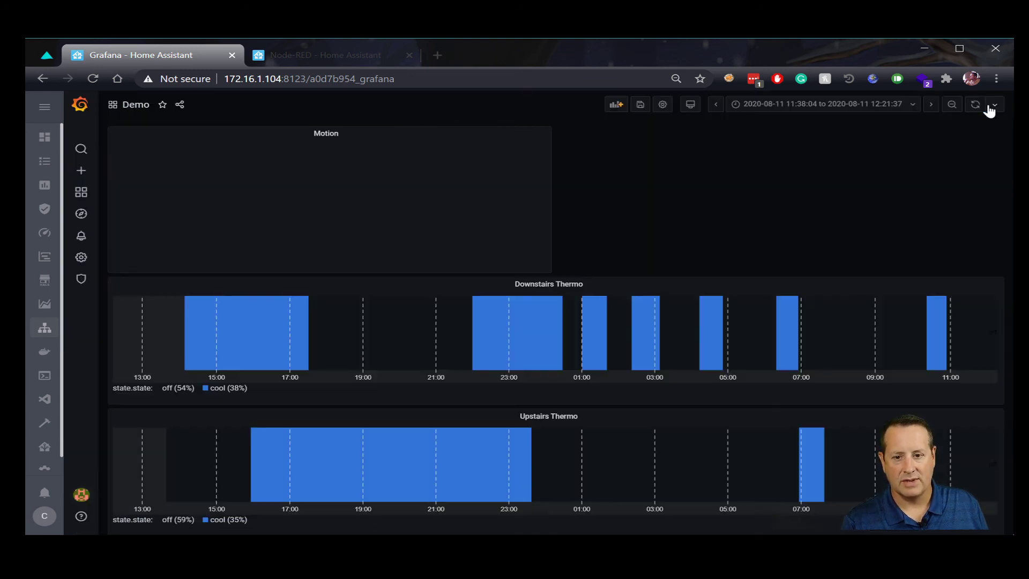
click(641, 105)
click(419, 259)
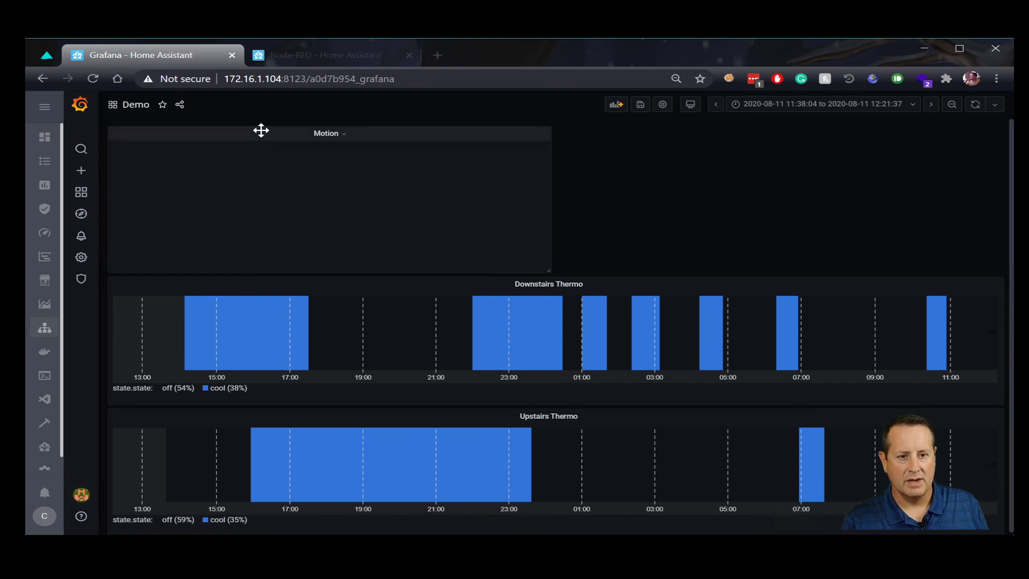
Step: Widen the Motion panel to the full width of the dashboard, matching the thermostat panels
drag(552, 273, 927, 275)
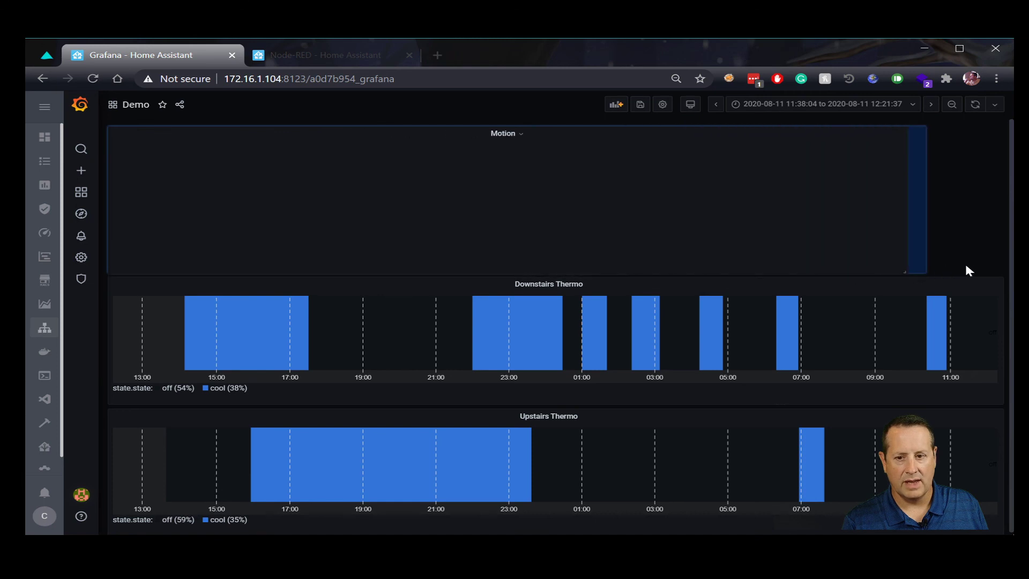
drag(989, 266, 998, 267)
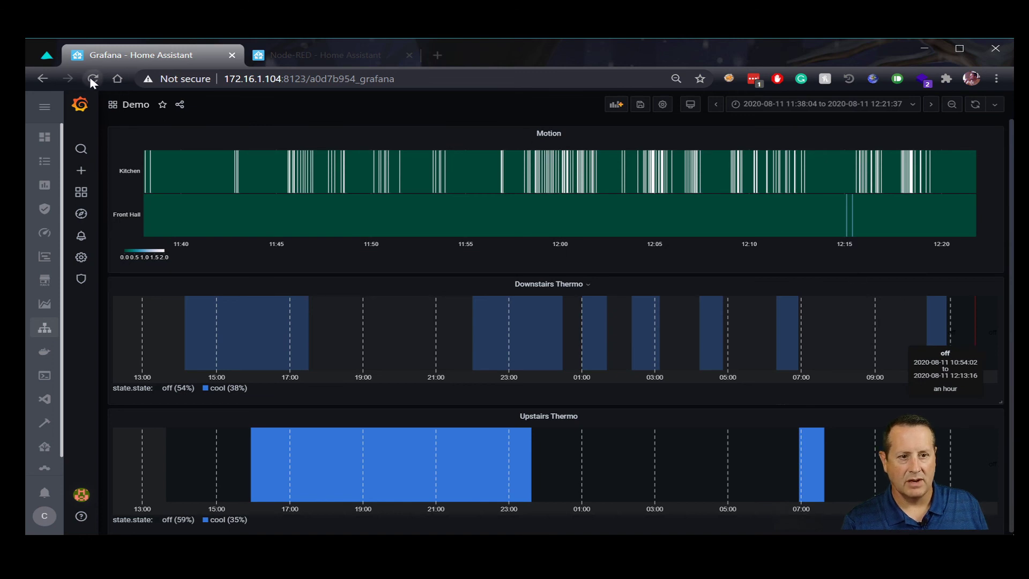
mouse_move(778, 471)
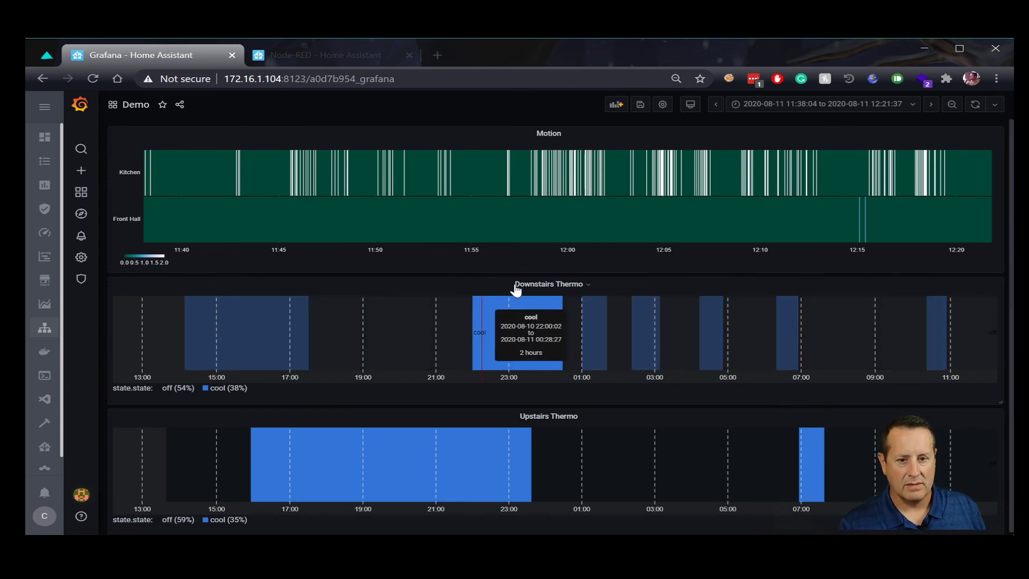
mouse_move(590, 459)
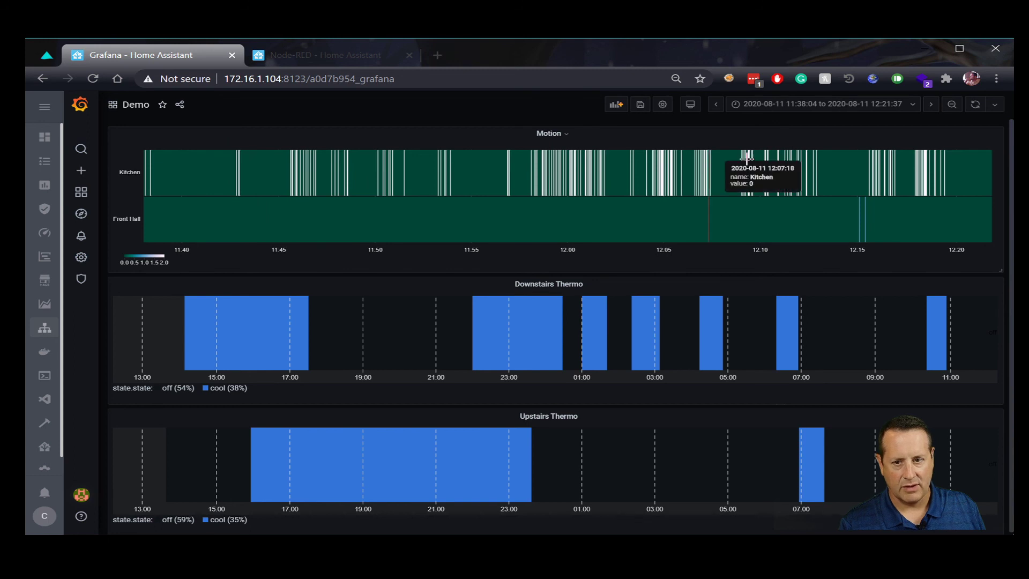
Step: Set the dashboard's time range to Last 3 hours, and check the sensor values in Node-RED's Motion Actions flow
click(817, 104)
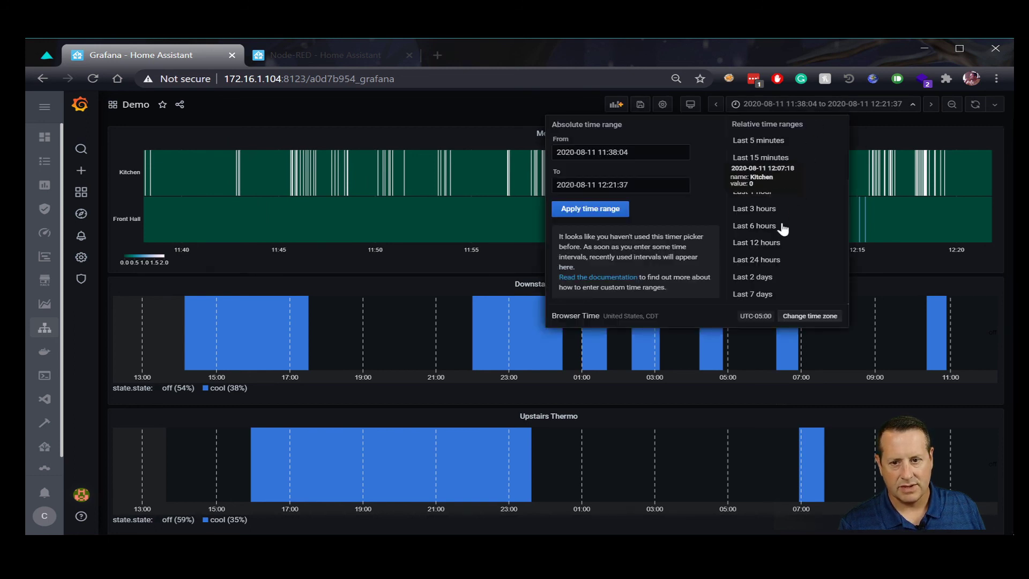
key(Escape)
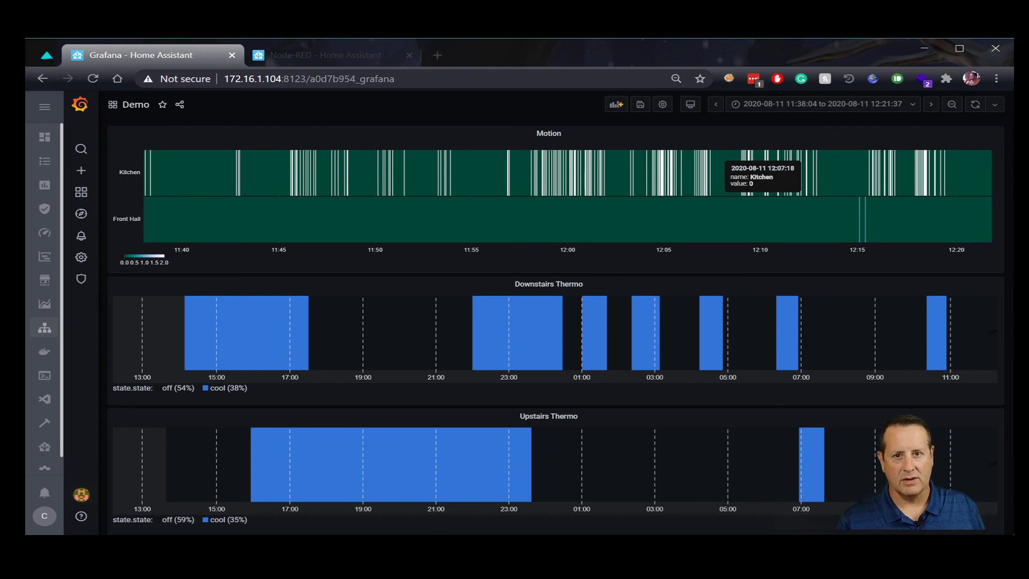
key(alt+Left)
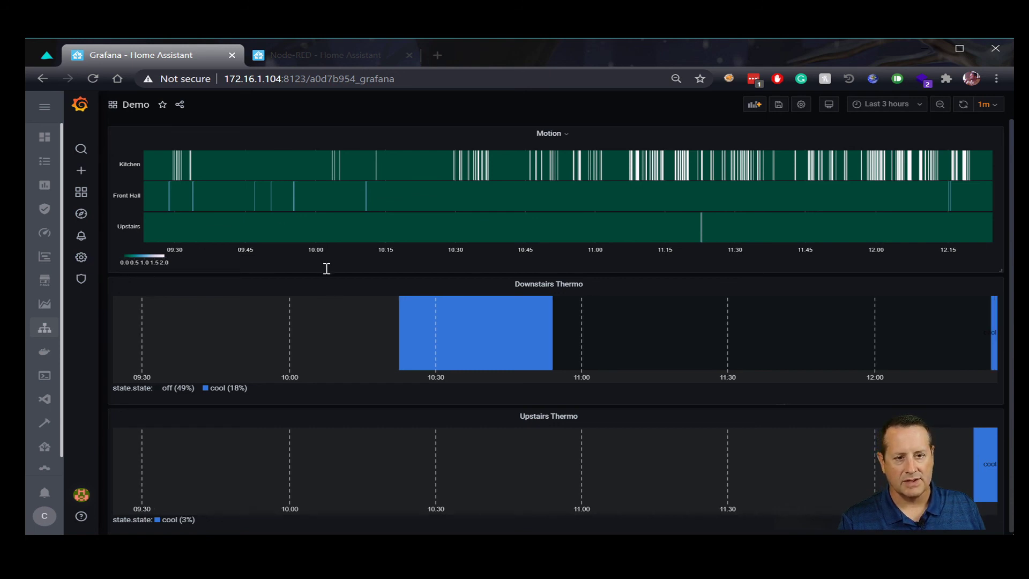
click(296, 56)
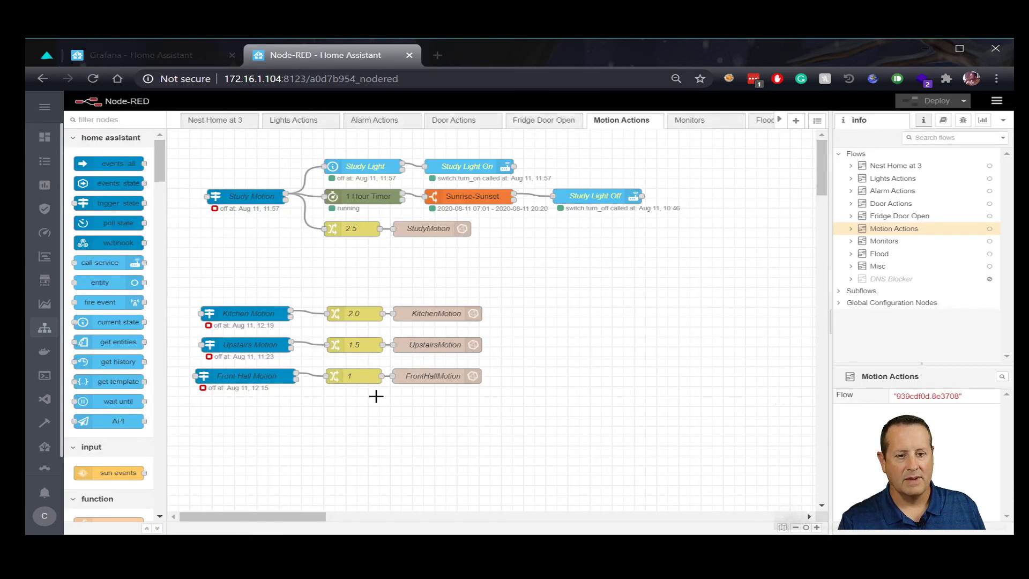
click(169, 57)
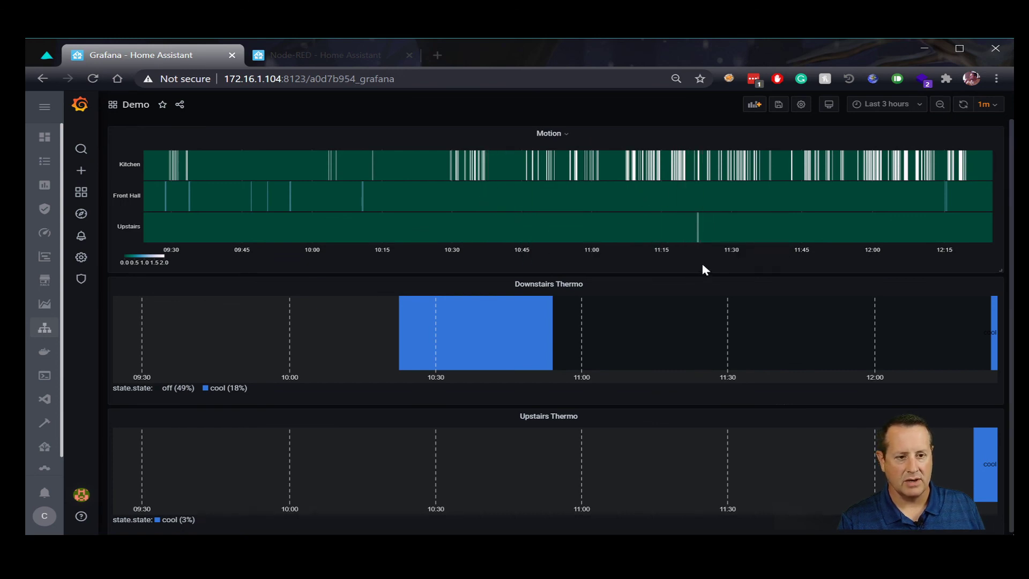
Step: Edit the Motion panel to turn off its legend, comparing the Fit preview with the Fill preview
click(558, 139)
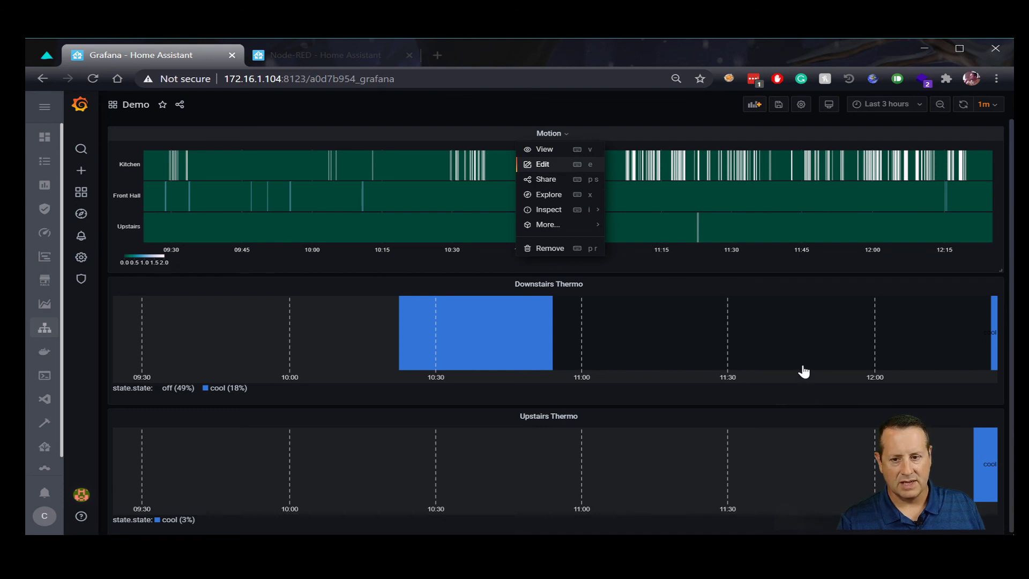
key(Return)
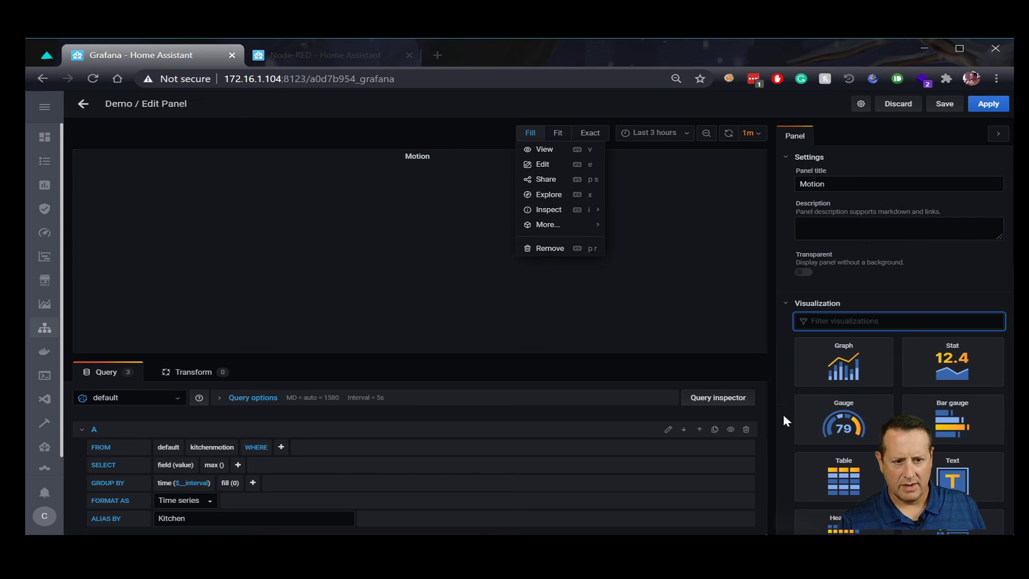
scroll(791, 416, down, 10)
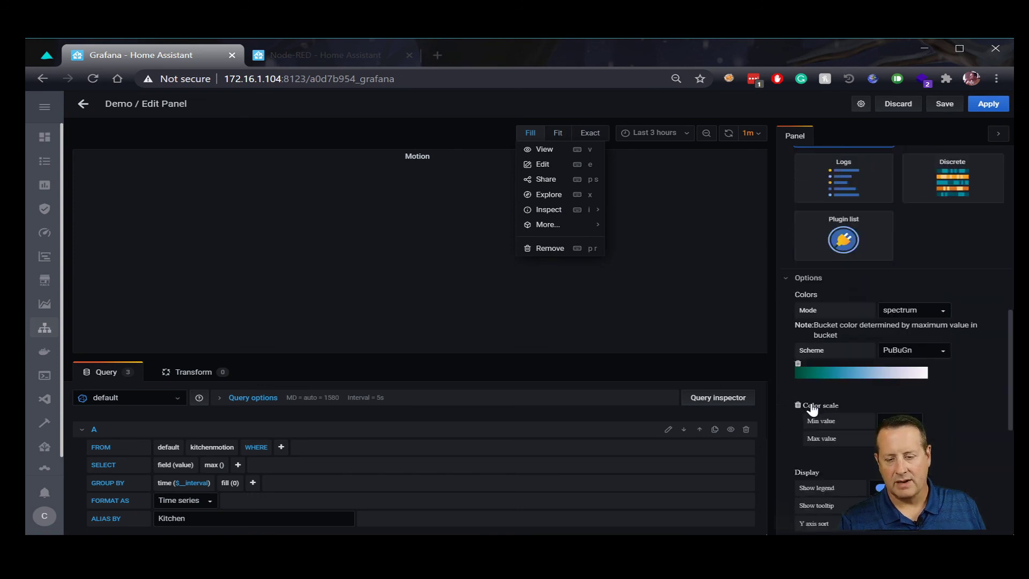
scroll(806, 406, down, 3)
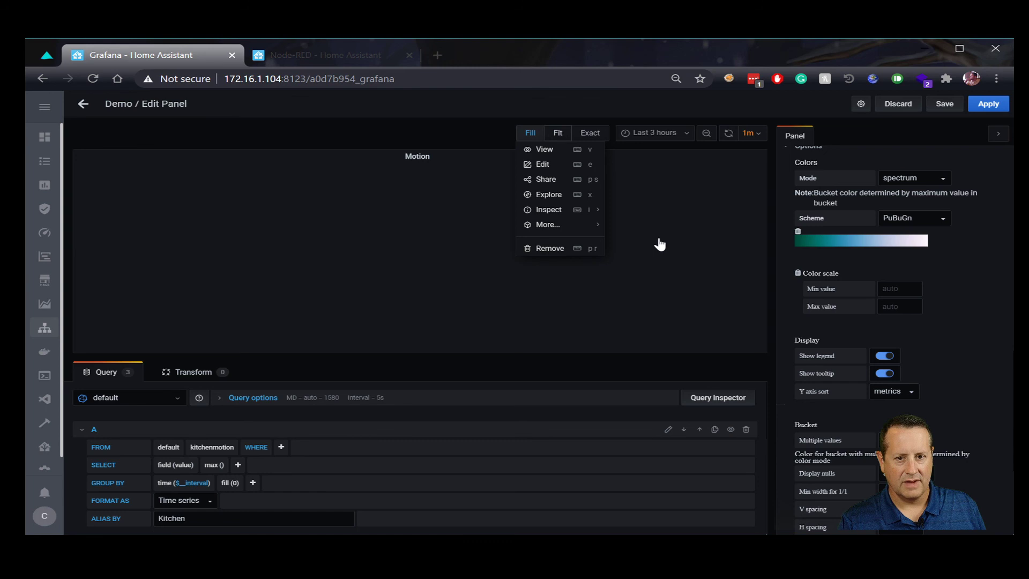
click(557, 134)
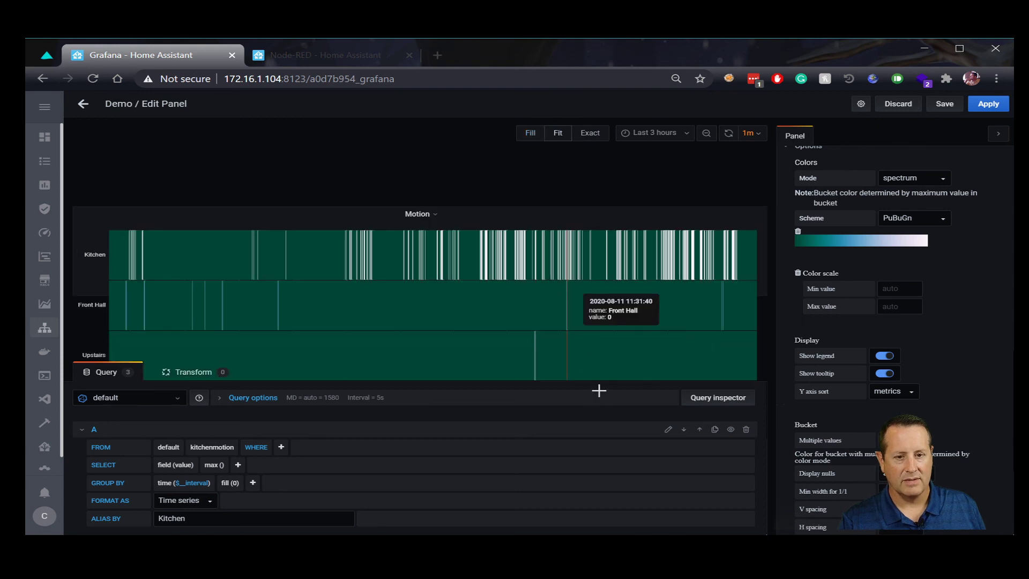
click(558, 132)
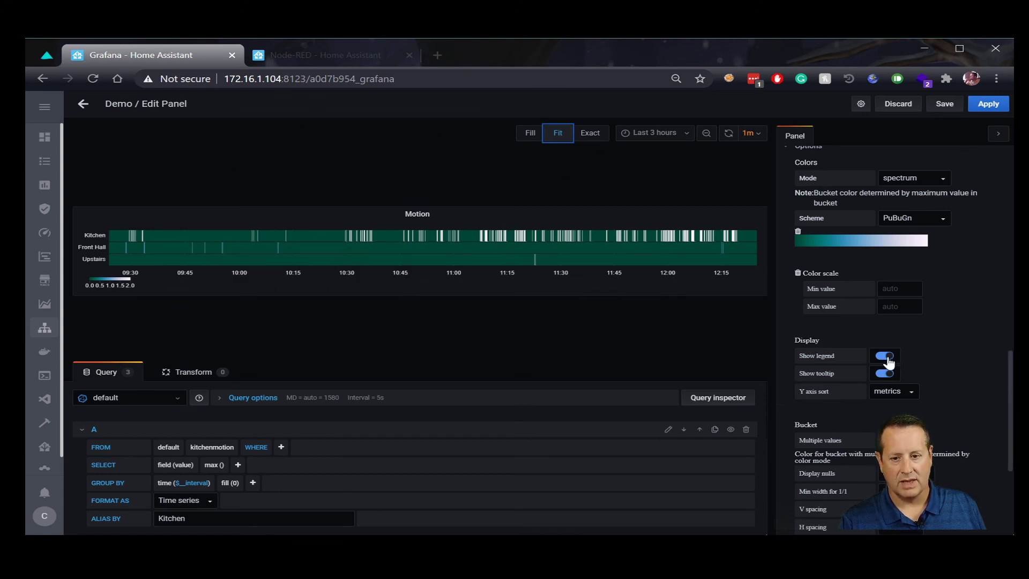
click(971, 361)
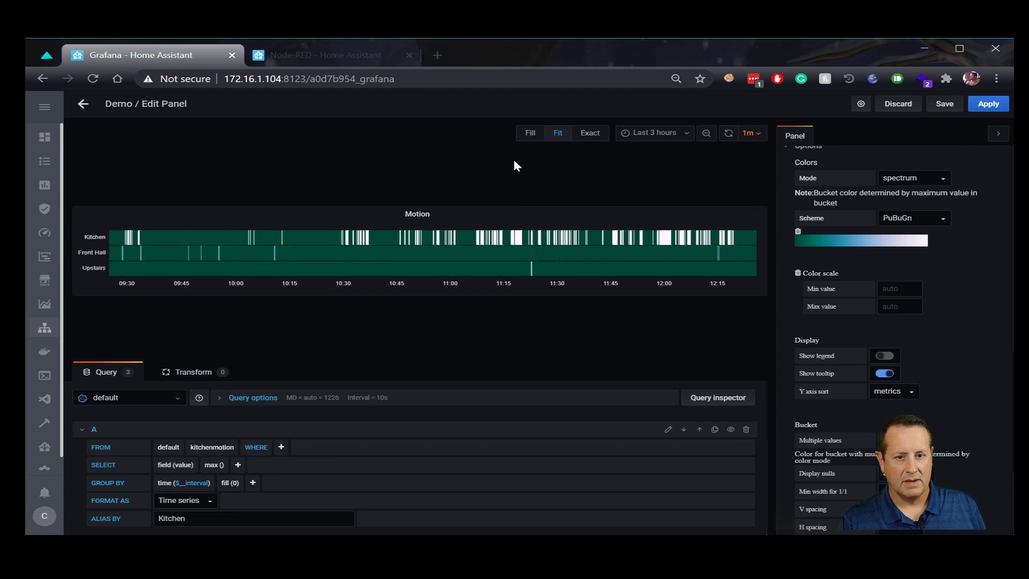
click(531, 135)
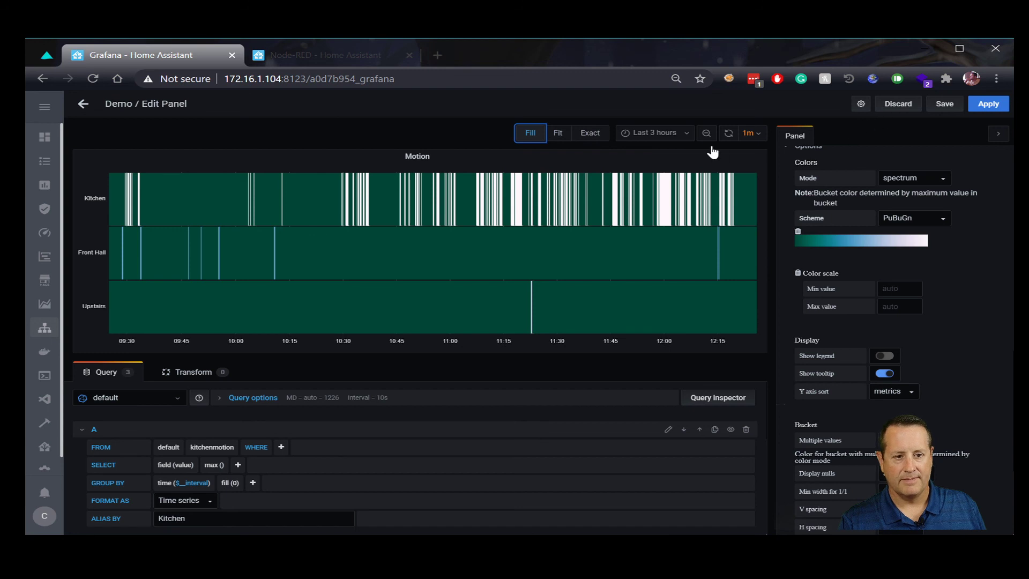
Step: Return to the Demo dashboard from the panel editor and save the dashboard with its legend-free Motion panel
key(Escape)
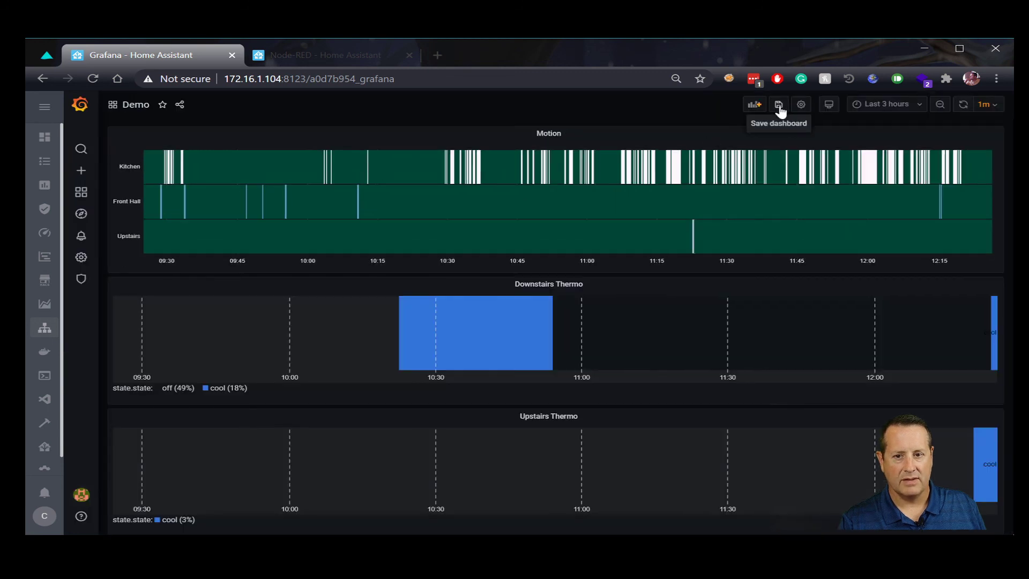
click(779, 105)
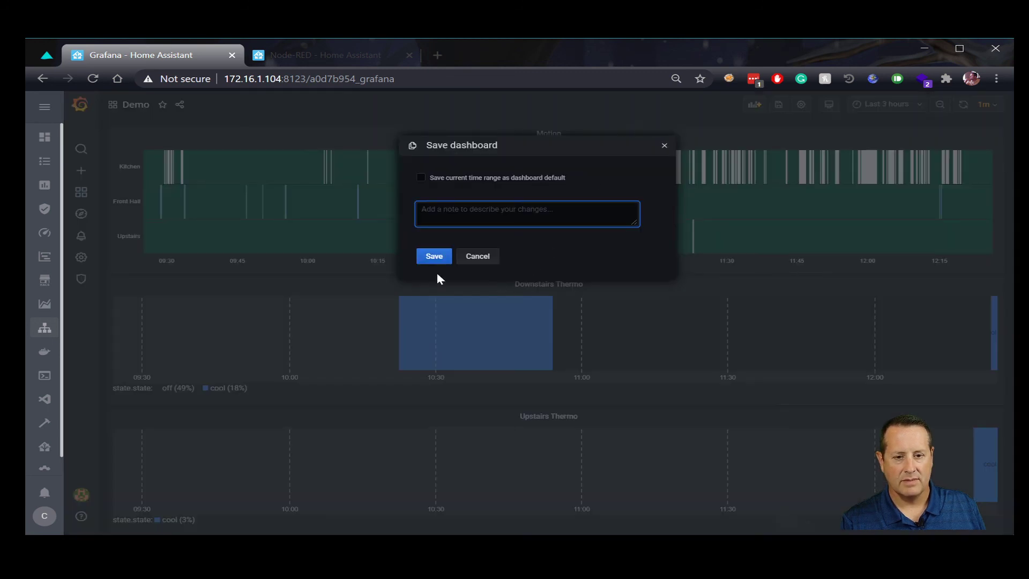
click(429, 261)
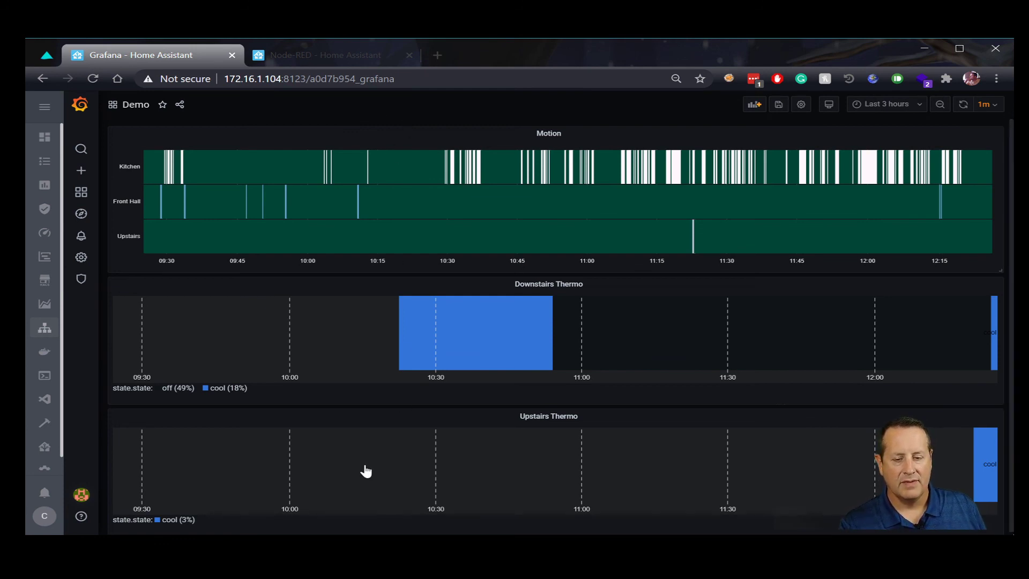
mouse_move(437, 348)
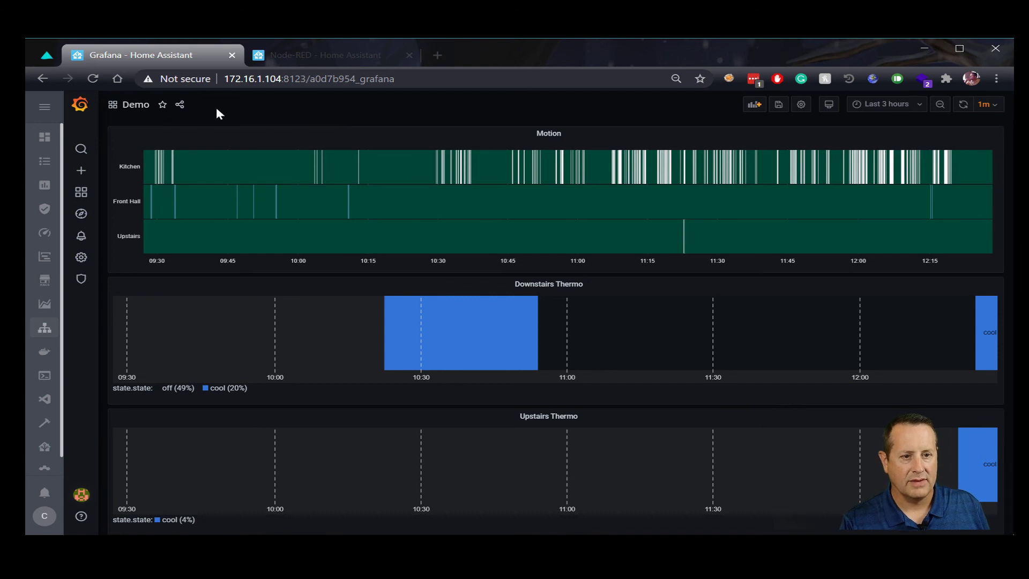
click(778, 104)
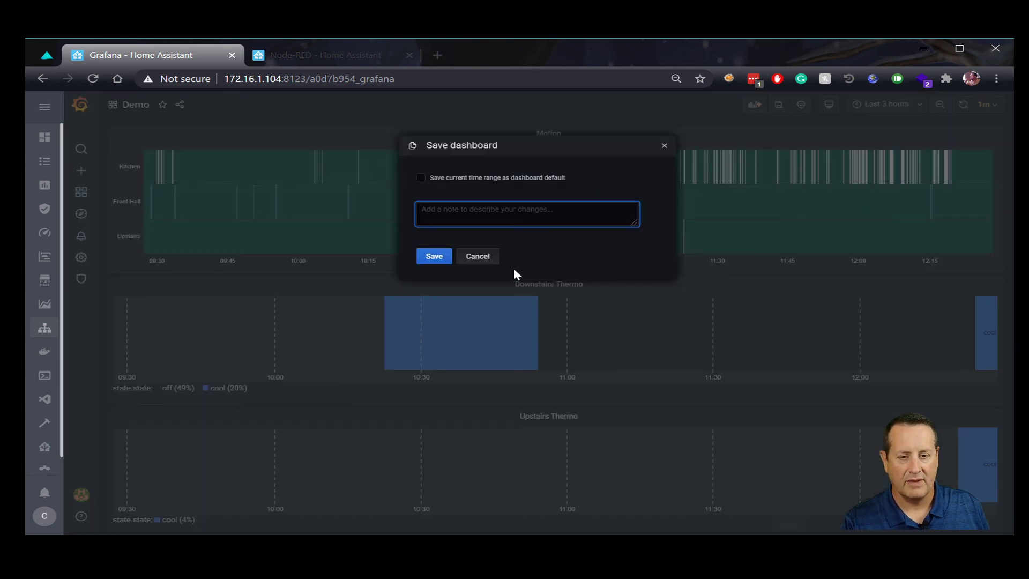
click(434, 258)
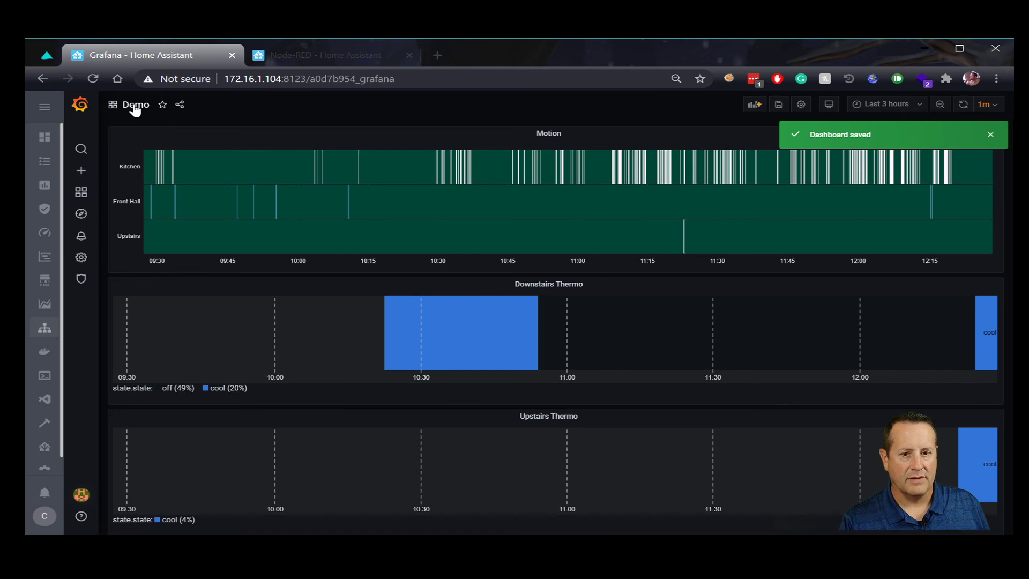
Step: Open the Quick Glance dashboard and compare its Motion graph with the values in Node-RED's Motion Actions flow
click(134, 106)
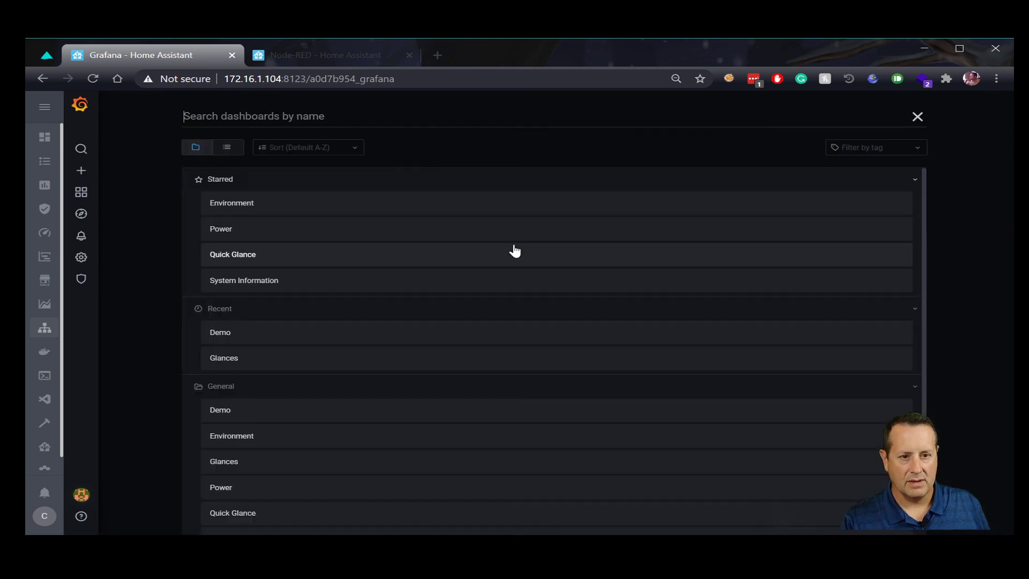
click(254, 256)
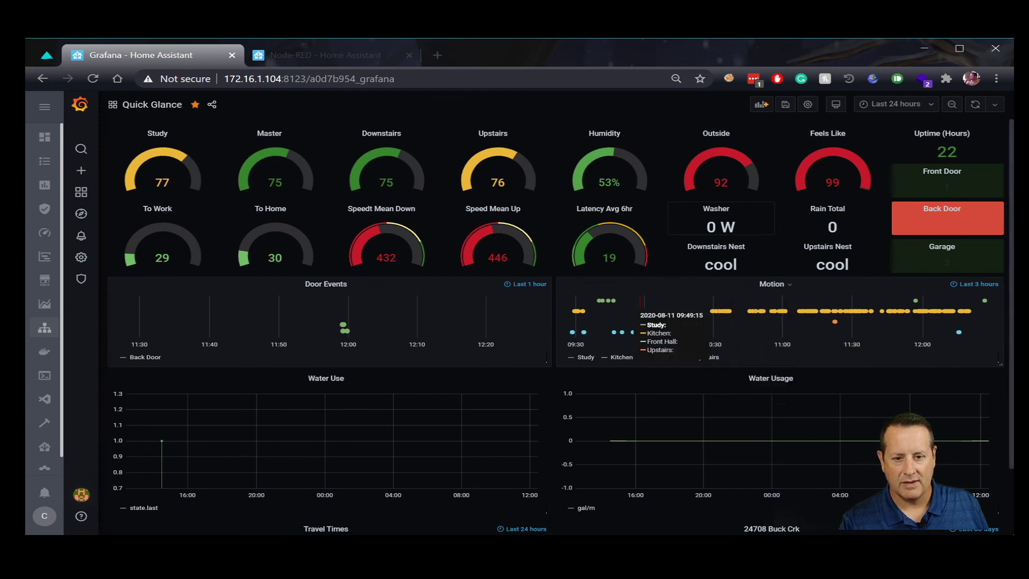
click(267, 53)
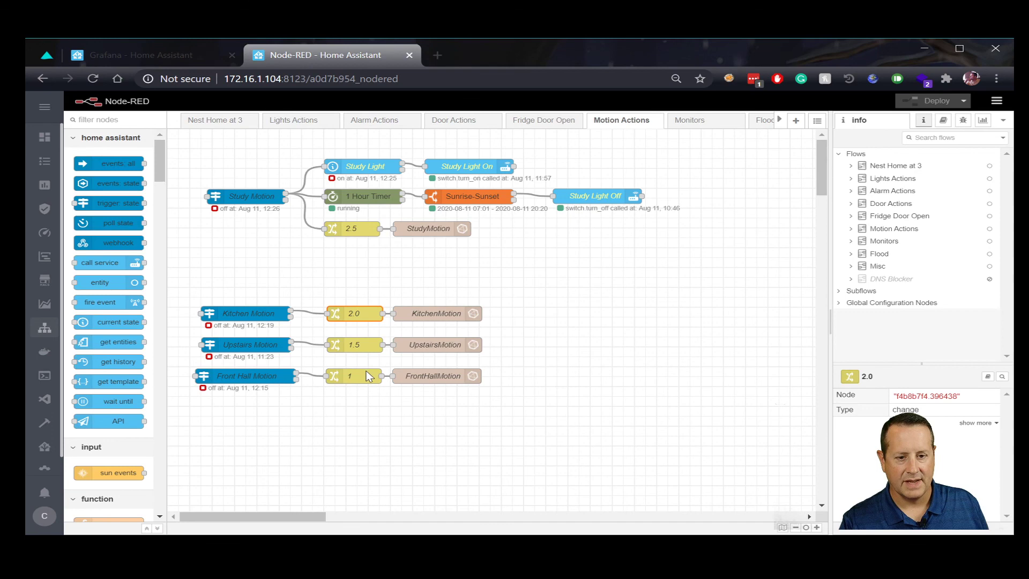
click(177, 54)
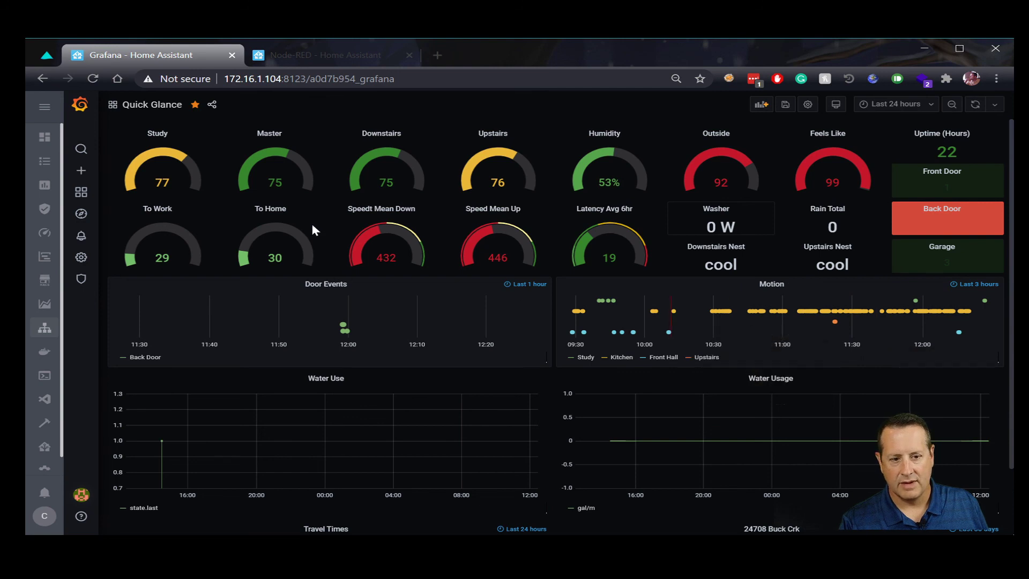
Step: Go back to the Demo dashboard and look at its time range options
click(164, 105)
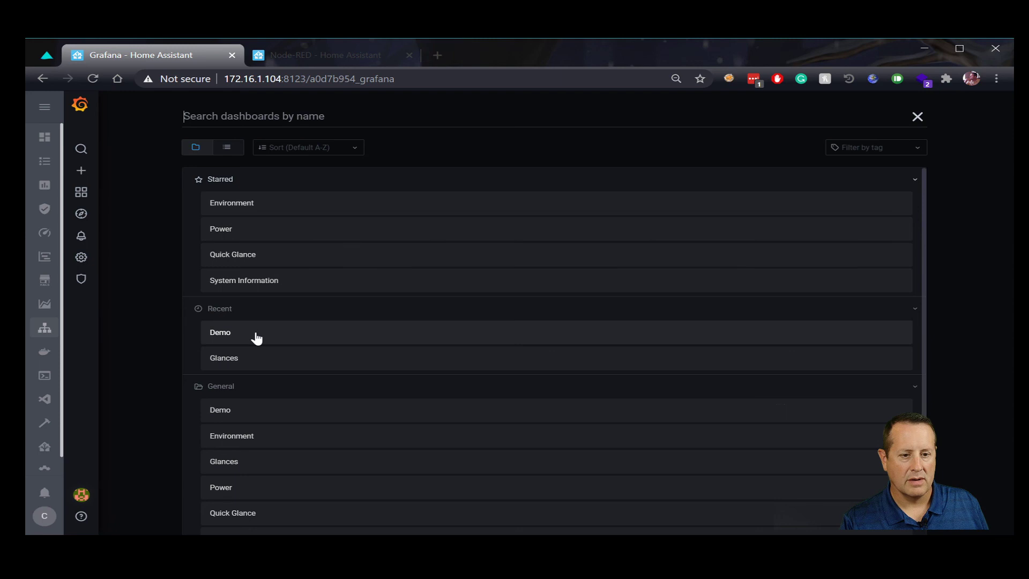
click(257, 338)
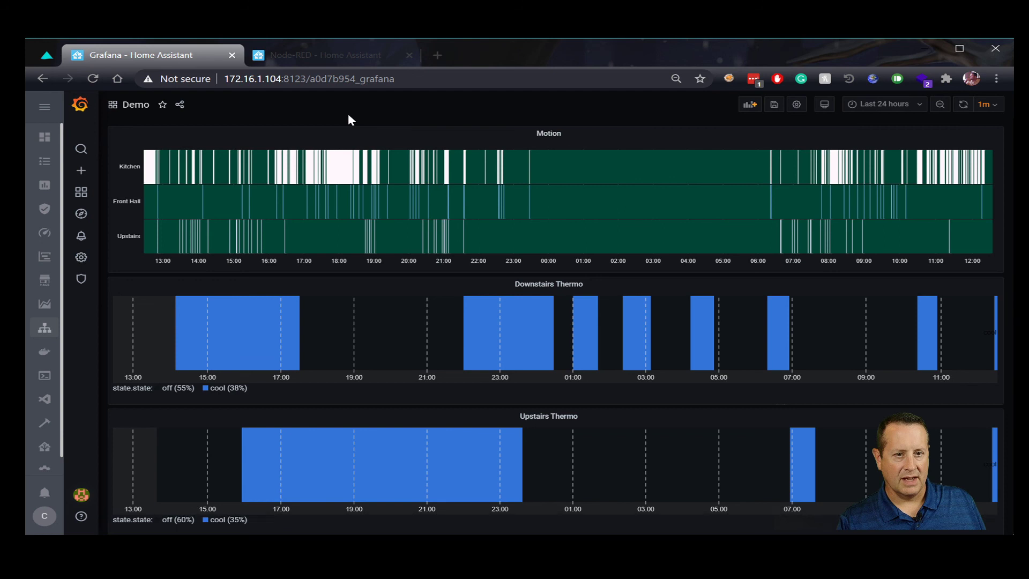
click(876, 107)
click(626, 122)
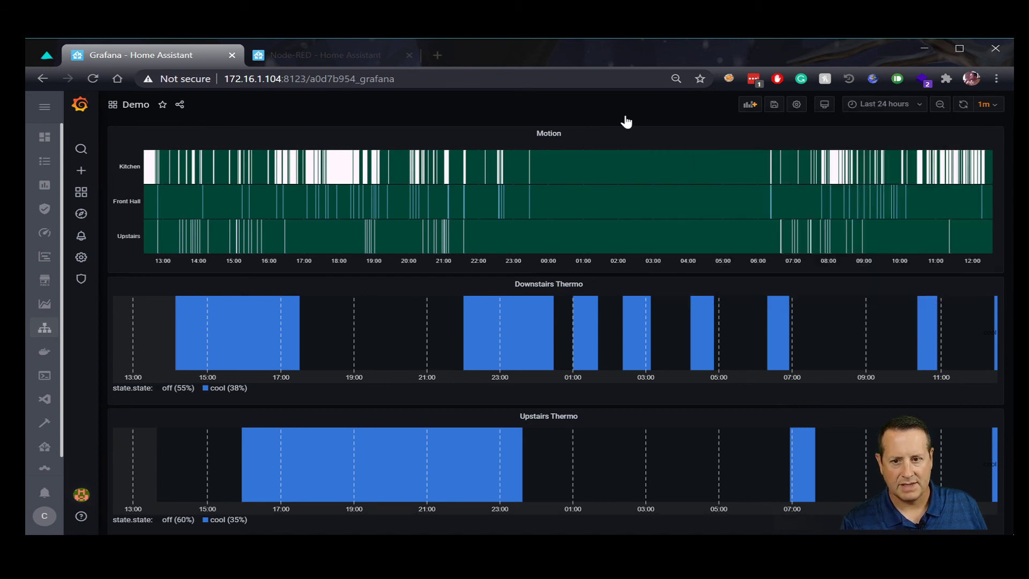